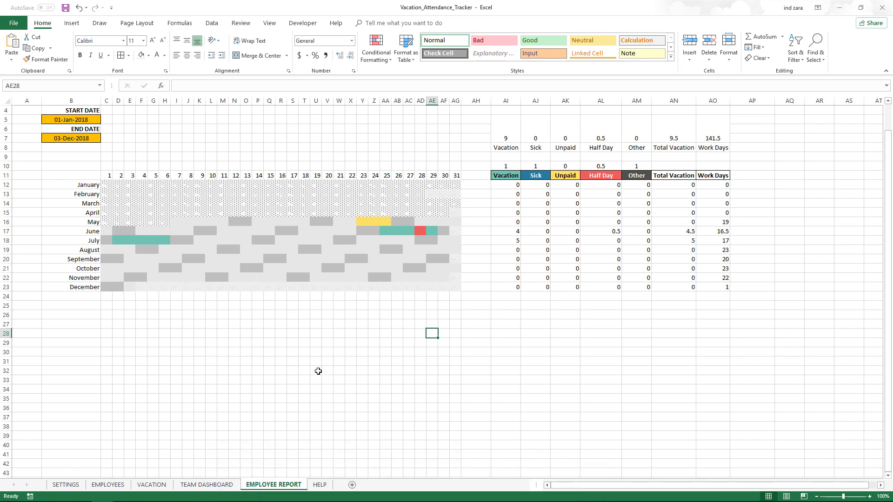
{"action": "left_click", "coordinate": [228, 486]}
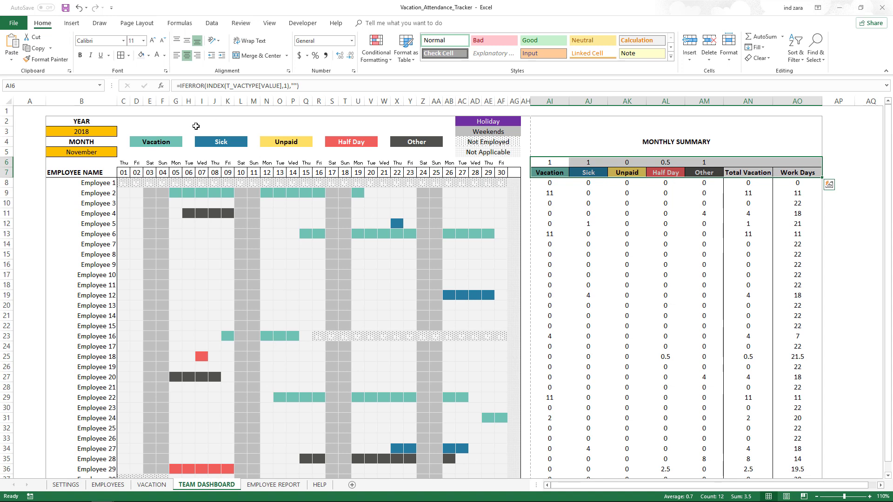
{"action": "left_click_drag", "start_coordinate": [139, 124], "coordinate": [505, 150]}
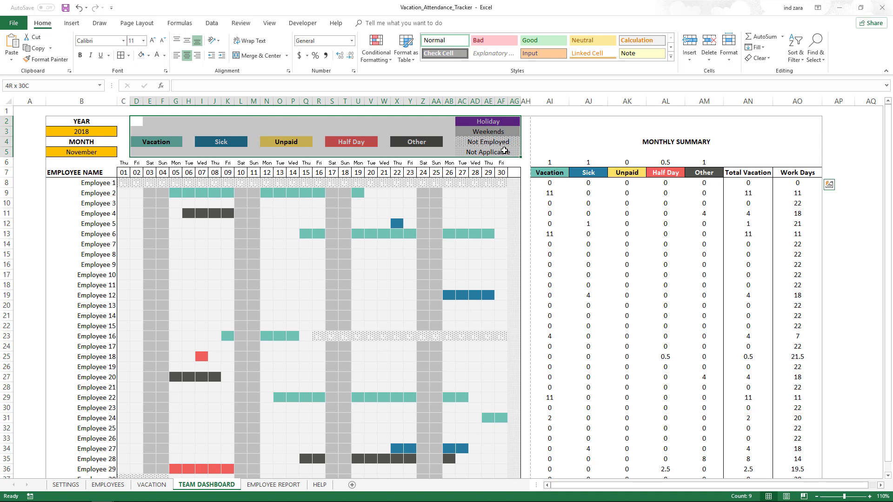
{"action": "left_click_drag", "start_coordinate": [505, 149], "coordinate": [505, 149]}
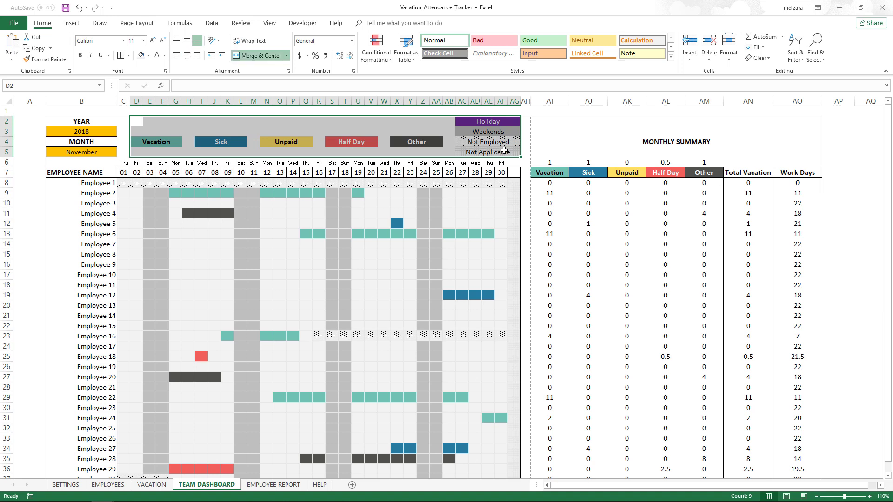
{"action": "key", "text": "ctrl+c"}
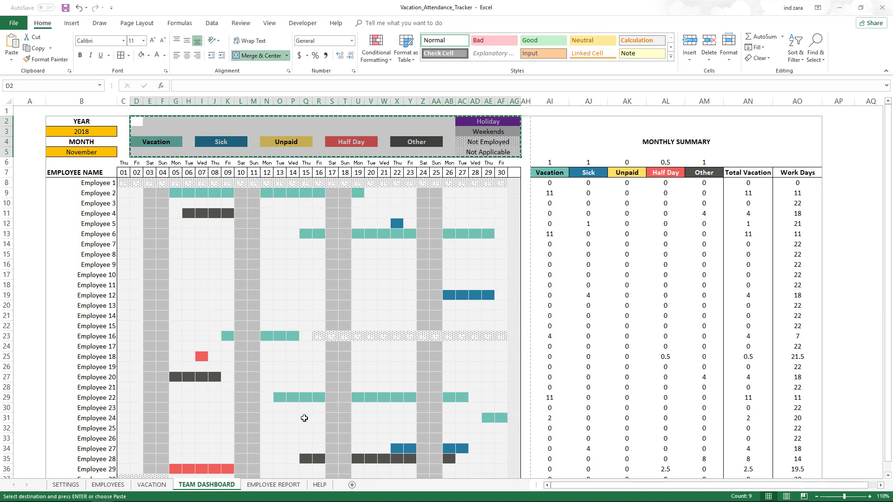
{"action": "left_click", "coordinate": [289, 486]}
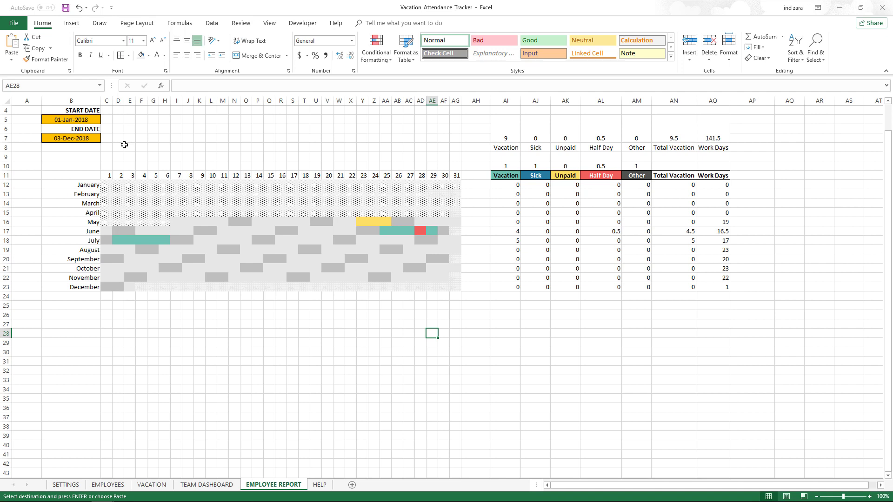
Copy the Vacation to Other leave type legend in row 4 of TEAM DASHBOARD into EMPLOYEE REPORT starting at cell D8.
{"action": "left_click", "coordinate": [222, 485]}
{"action": "left_click_drag", "start_coordinate": [143, 142], "coordinate": [400, 141]}
{"action": "key", "text": "ctrl+c"}
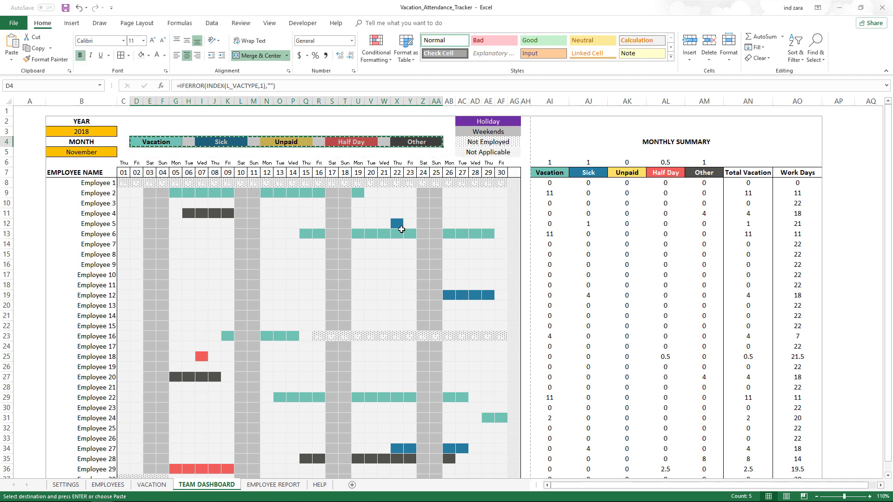
{"action": "left_click", "coordinate": [279, 485]}
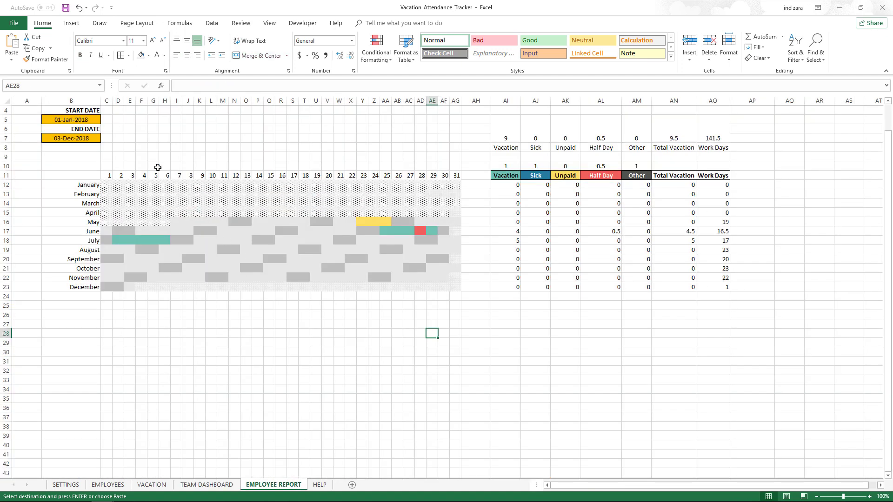
{"action": "left_click", "coordinate": [121, 146]}
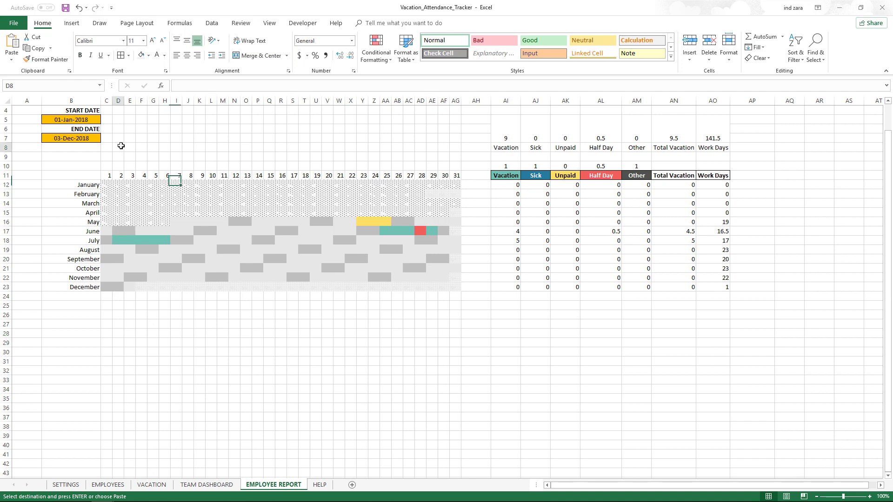
{"action": "key", "text": "ctrl+v"}
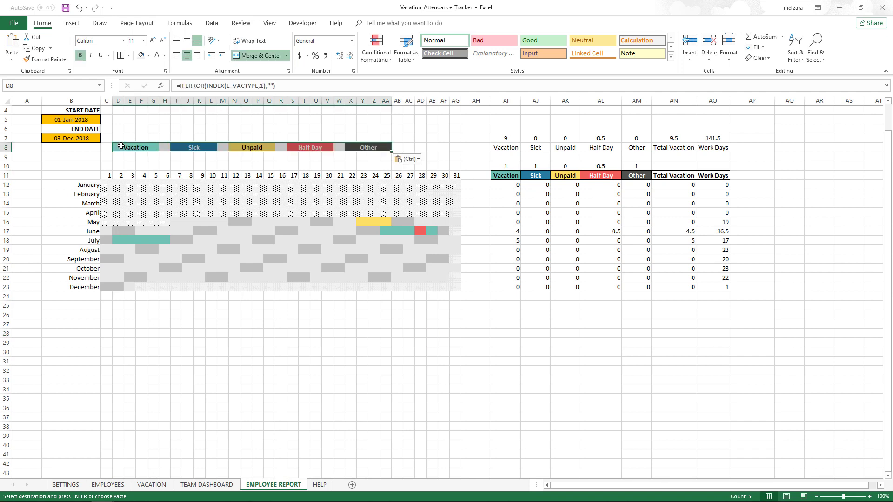
{"action": "scroll", "coordinate": [189, 200], "scroll_direction": "up", "scroll_amount": 1, "text": "ctrl"}
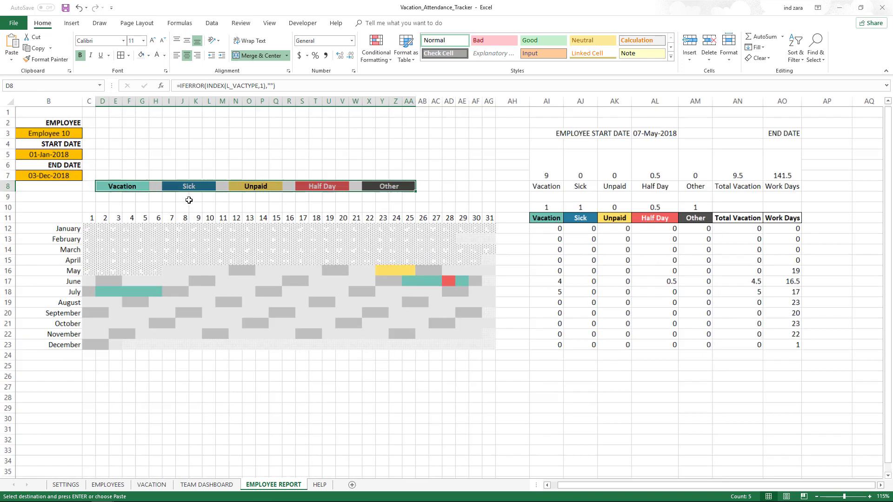
{"action": "left_click", "coordinate": [315, 136]}
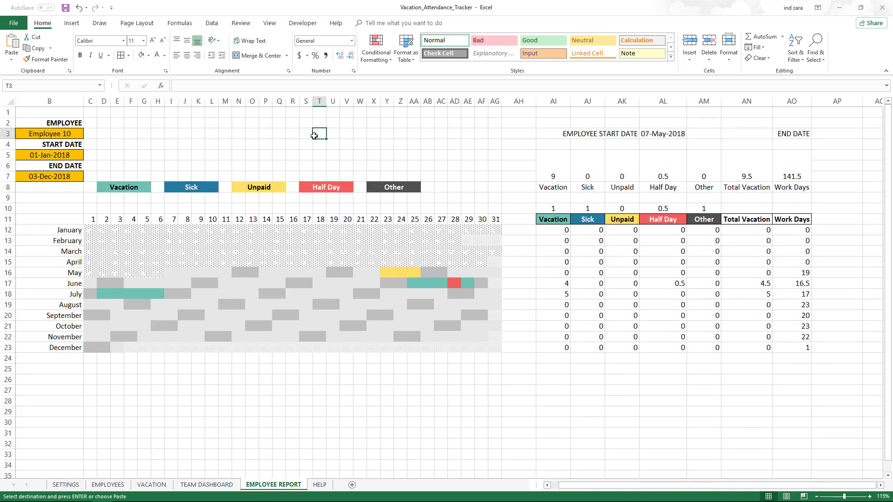
{"action": "left_click", "coordinate": [147, 185]}
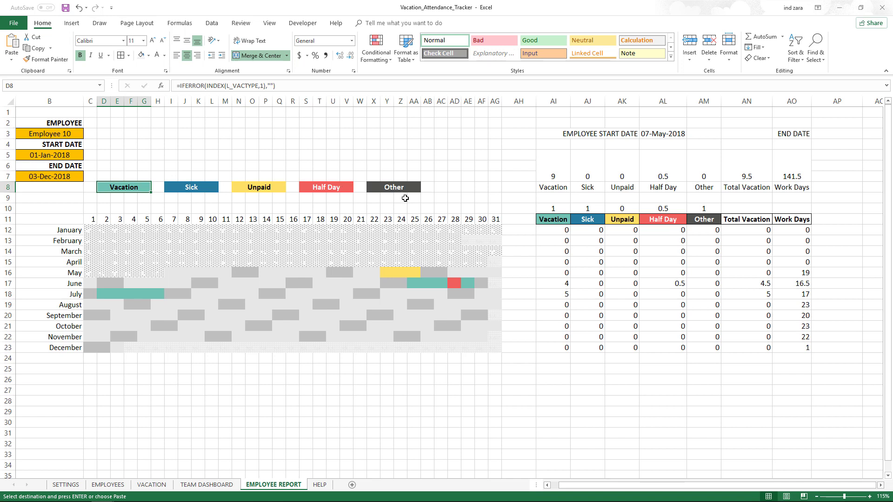
Copy the Holiday, Weekends, Not Employed and Not Applicable legend from TEAM DASHBOARD into EMPLOYEE REPORT starting at cell AC3.
{"action": "left_click", "coordinate": [206, 484]}
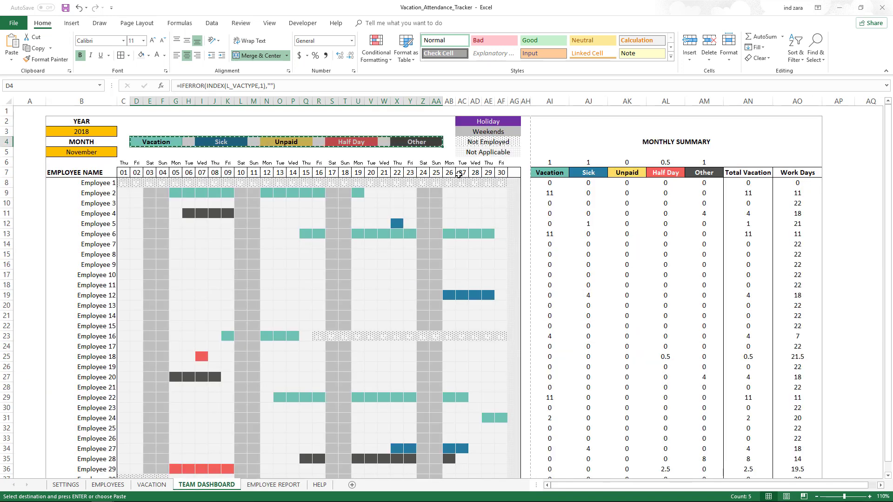
{"action": "left_click_drag", "start_coordinate": [466, 125], "coordinate": [468, 157]}
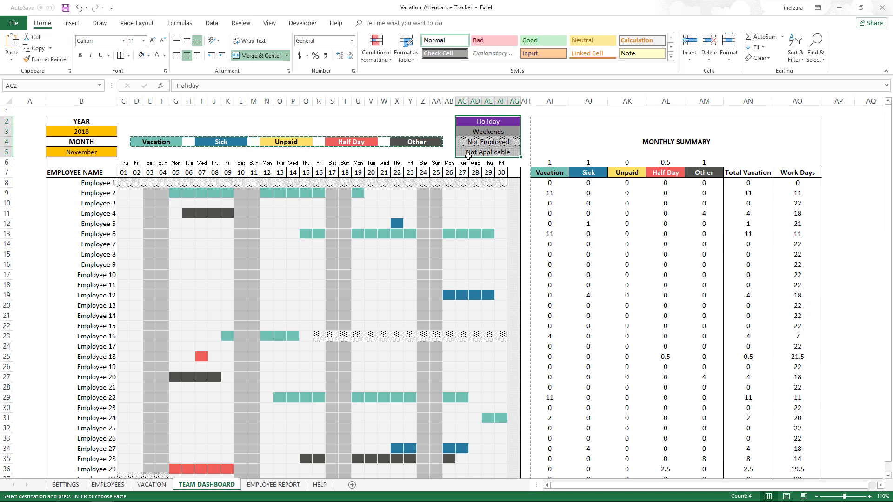
{"action": "key", "text": "ctrl+c"}
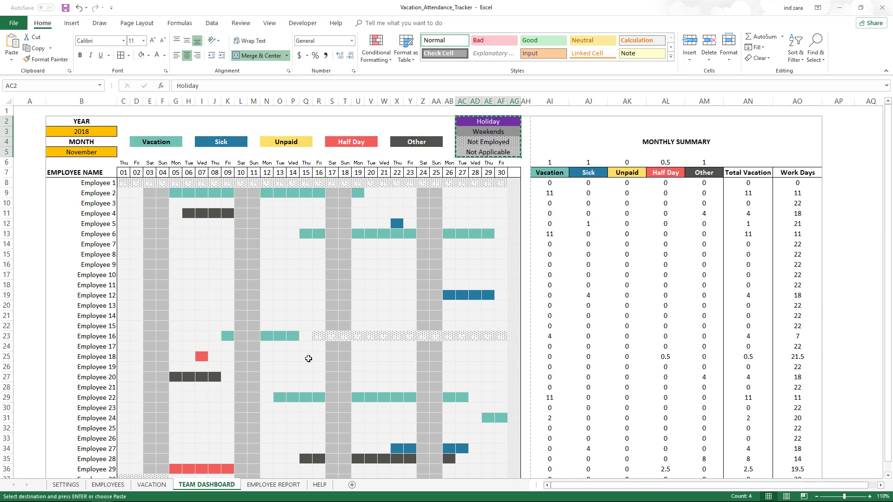
{"action": "left_click", "coordinate": [274, 485]}
{"action": "left_click", "coordinate": [455, 144]}
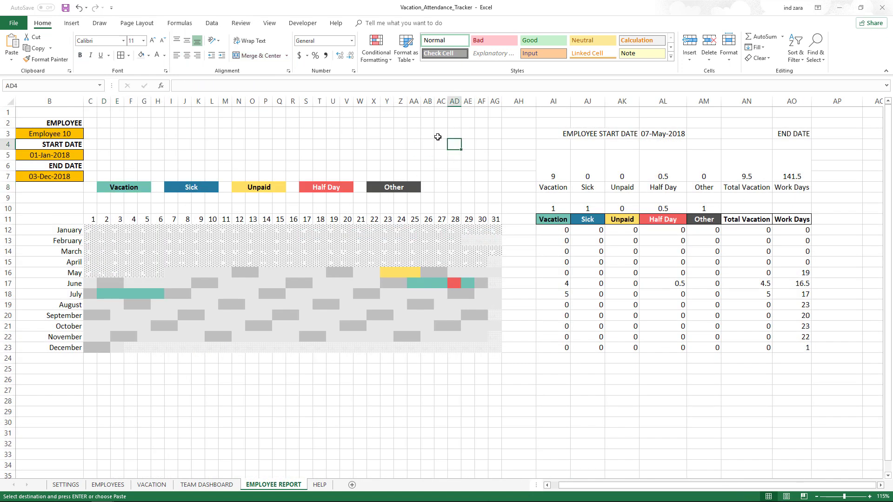
{"action": "left_click", "coordinate": [438, 137]}
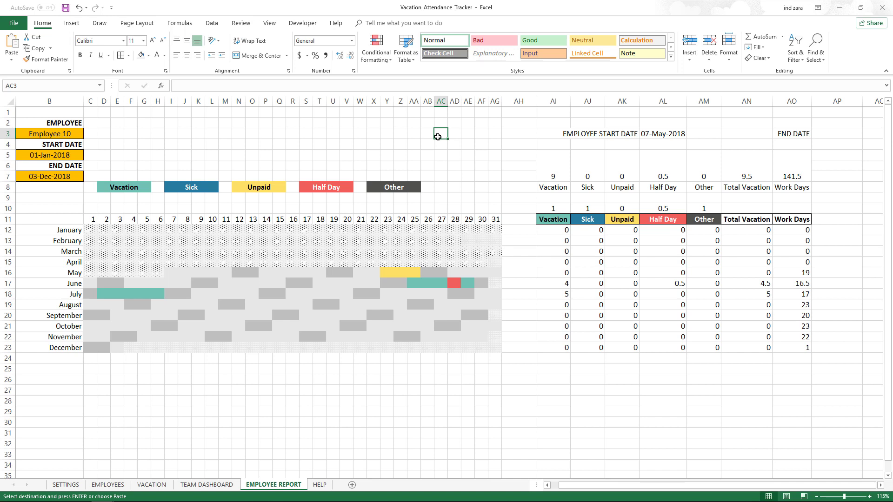
{"action": "key", "text": "ctrl+v"}
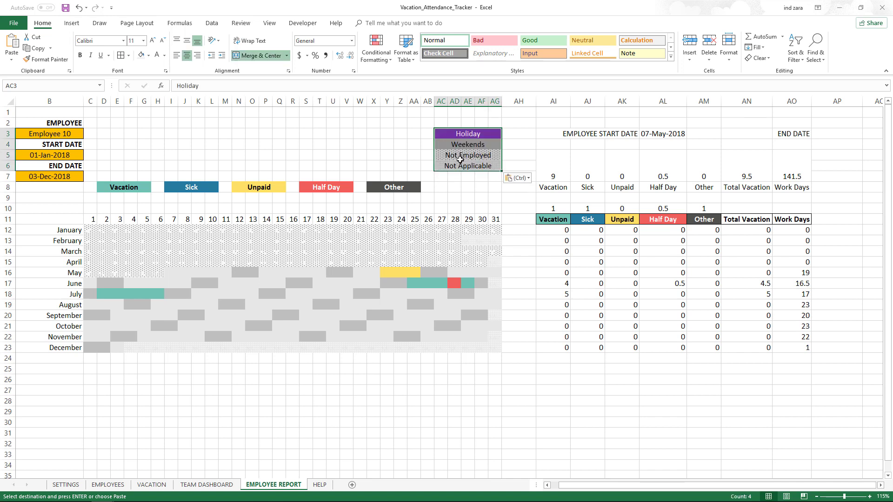
{"action": "left_click", "coordinate": [471, 189]}
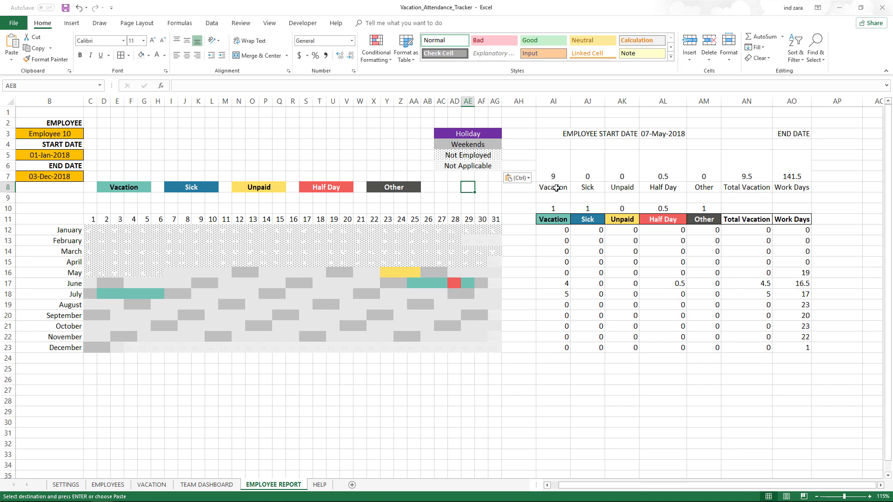
Examine the summary labels and the number formats of the month names, report dates, monthly summary values and totals.
{"action": "left_click", "coordinate": [557, 188]}
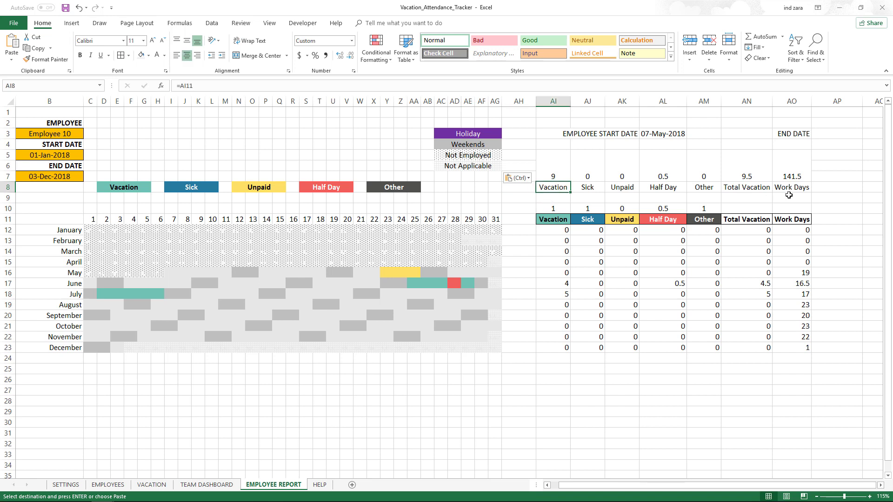
{"action": "left_click", "coordinate": [629, 135]}
{"action": "left_click", "coordinate": [777, 133]}
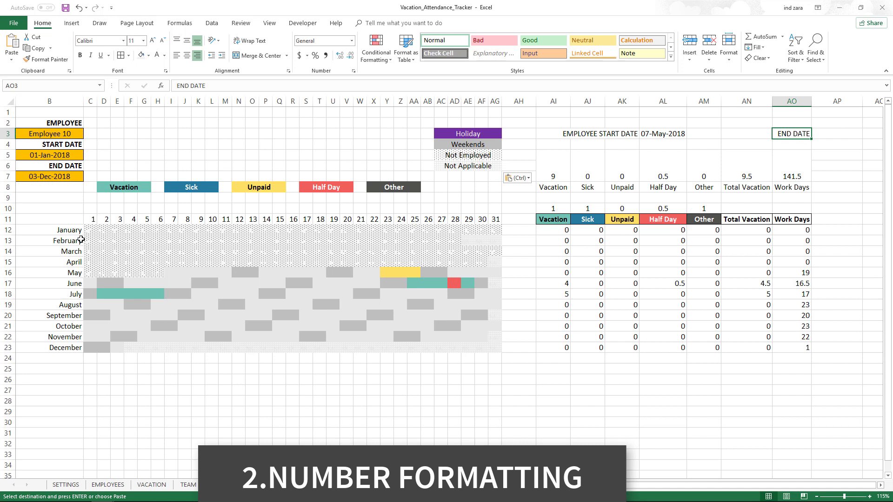
{"action": "left_click_drag", "start_coordinate": [77, 230], "coordinate": [73, 349]}
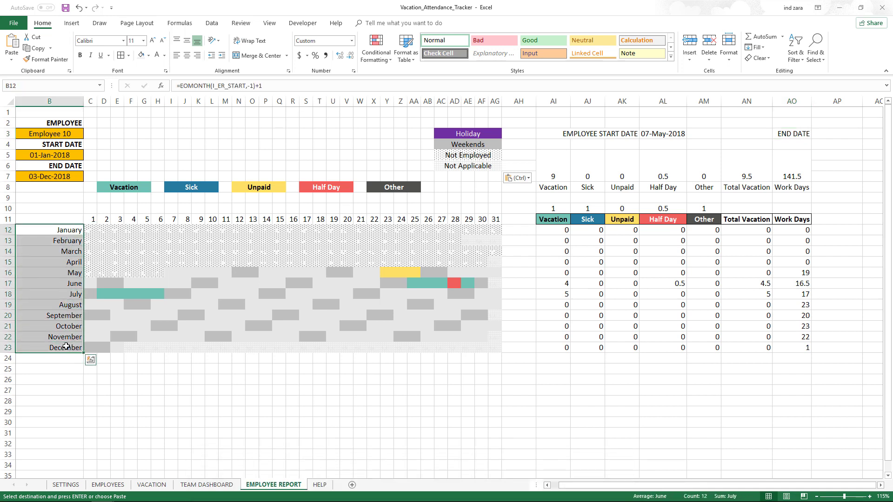
{"action": "left_click", "coordinate": [76, 156]}
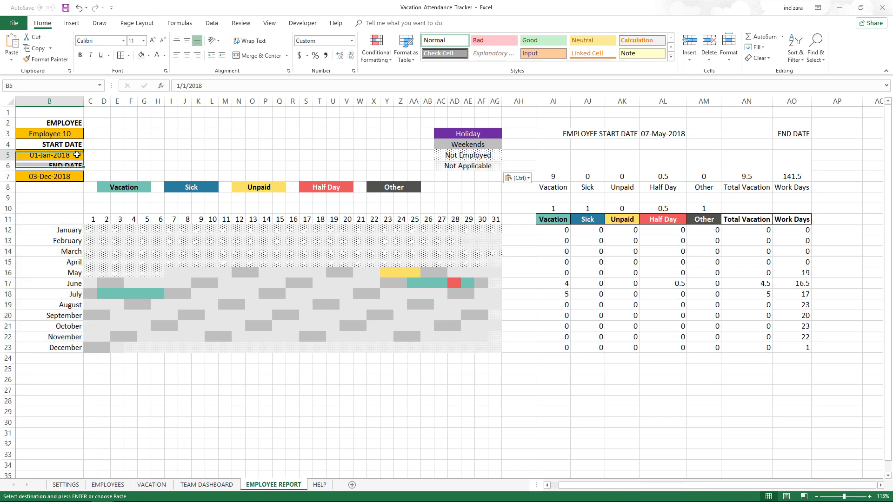
{"action": "left_click", "coordinate": [73, 176]}
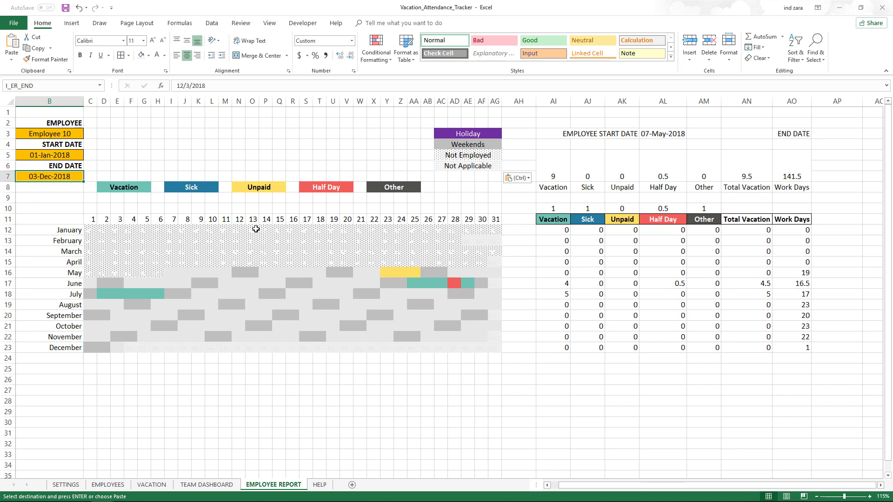
{"action": "left_click_drag", "start_coordinate": [568, 230], "coordinate": [808, 349]}
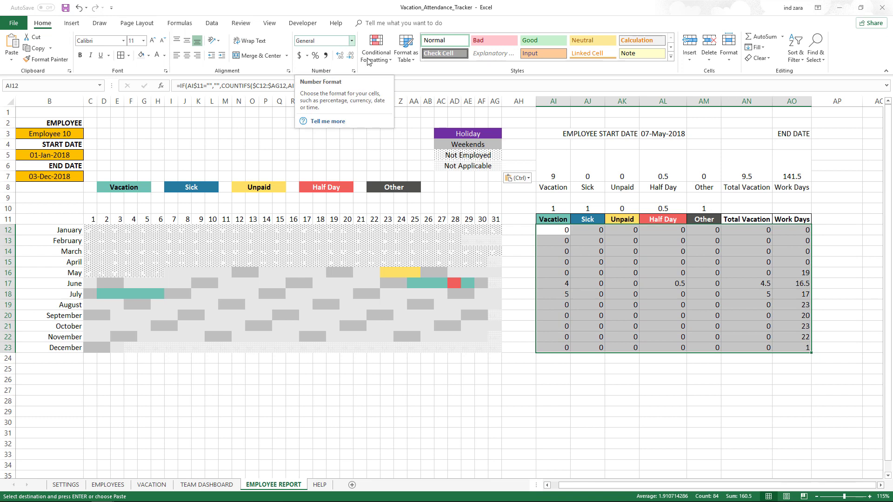
{"action": "left_click_drag", "start_coordinate": [558, 174], "coordinate": [775, 163]}
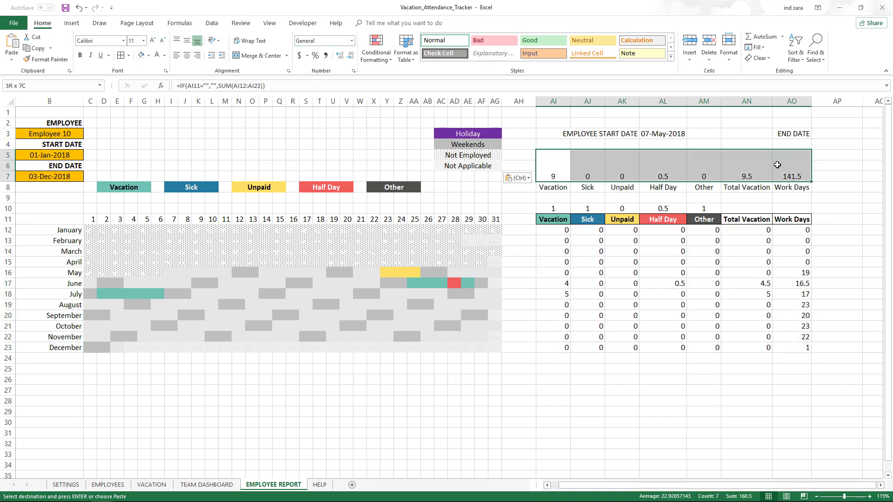
{"action": "left_click", "coordinate": [333, 42]}
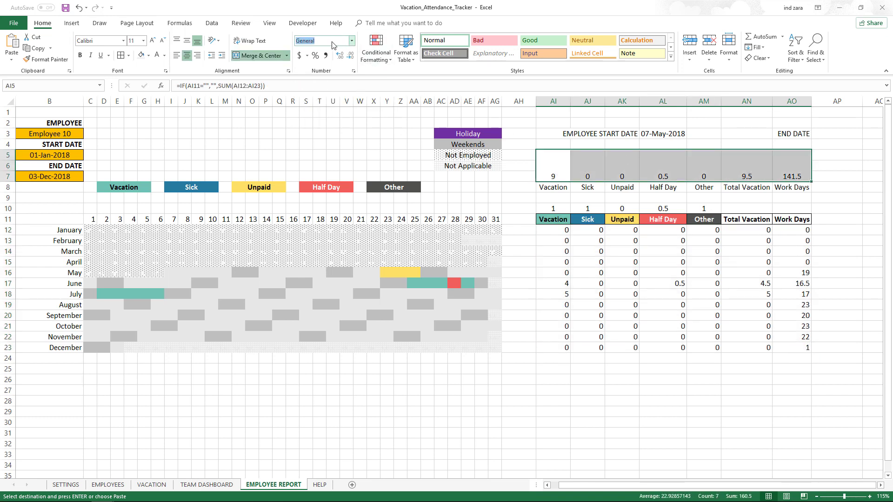
Check the custom number format of the employee start date and end date cells without changing it.
{"action": "left_click", "coordinate": [663, 139]}
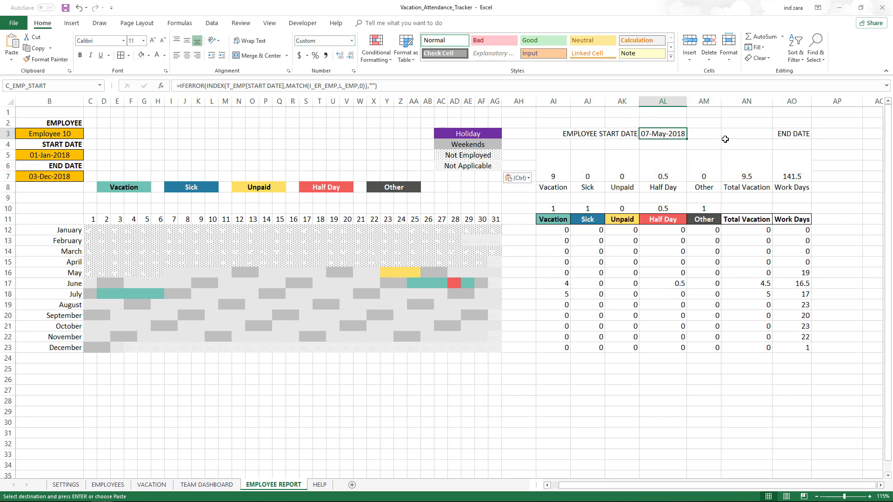
{"action": "left_click", "coordinate": [815, 132]}
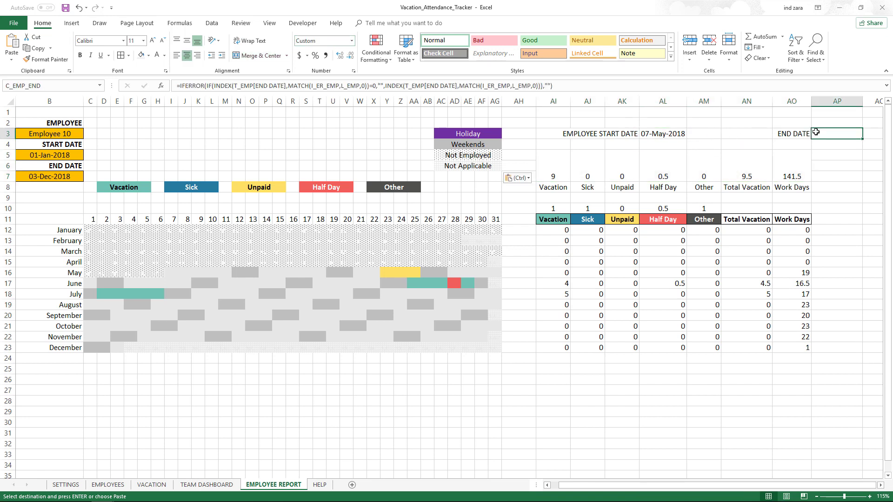
{"action": "left_click", "coordinate": [352, 40]}
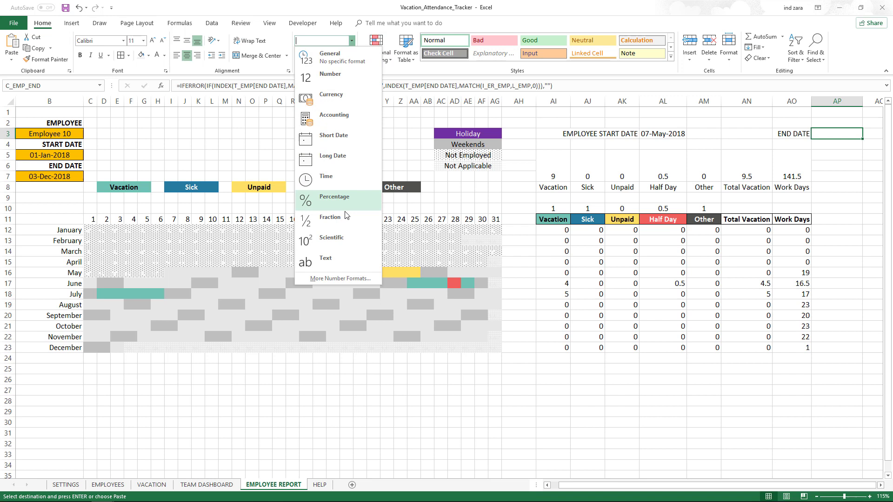
{"action": "left_click", "coordinate": [336, 277]}
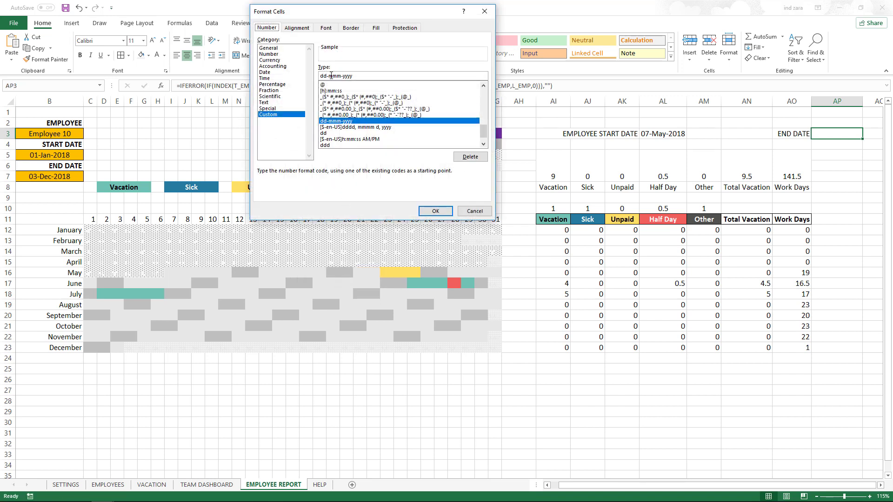
{"action": "left_click", "coordinate": [471, 212]}
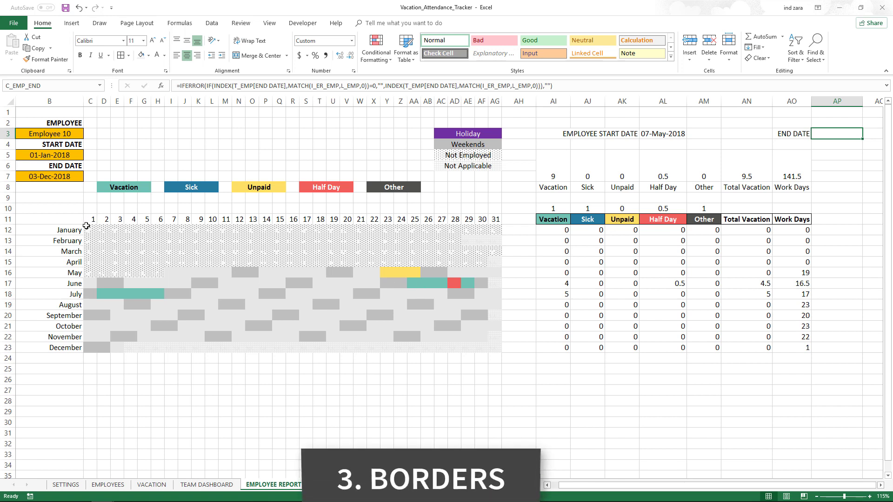
Apply an outside border around the calendar grid C12:AG23.
{"action": "left_click_drag", "start_coordinate": [86, 225], "coordinate": [496, 349]}
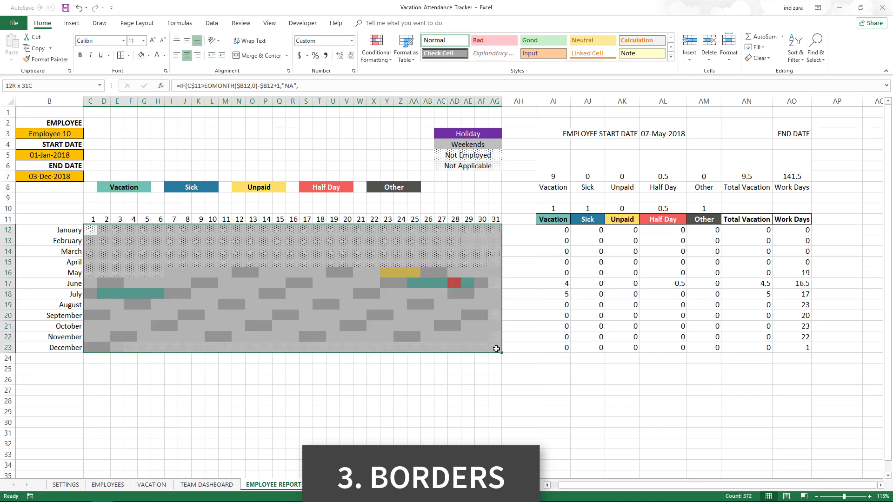
{"action": "left_click", "coordinate": [130, 59]}
{"action": "left_click", "coordinate": [131, 146]}
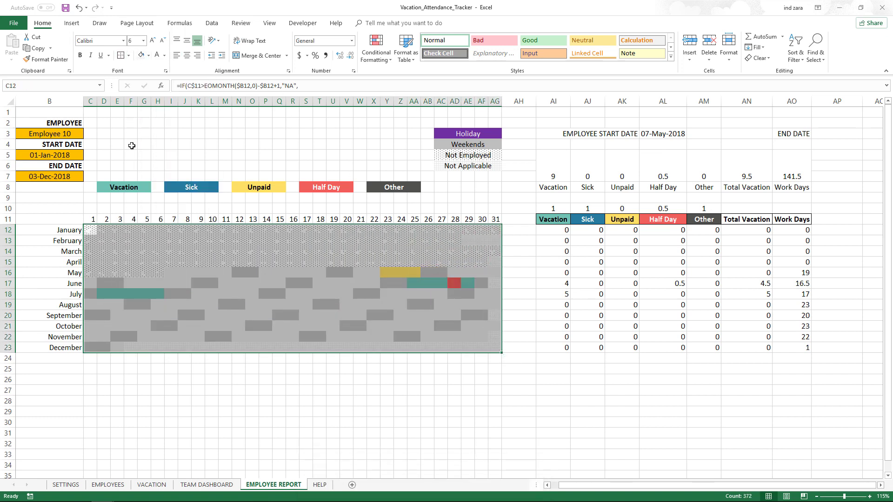
{"action": "left_click", "coordinate": [169, 391]}
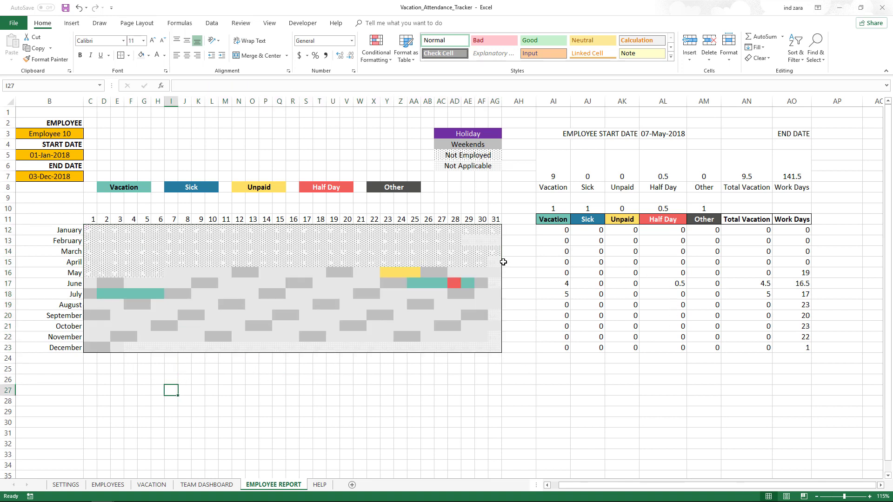
Add light gray inside borders to the calendar grid C12:AG23, keeping its black outline.
{"action": "left_click_drag", "start_coordinate": [92, 230], "coordinate": [497, 348]}
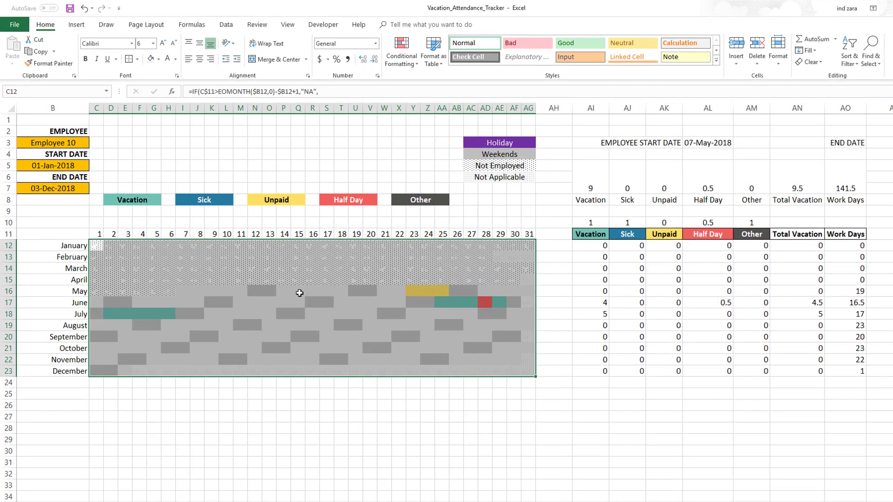
{"action": "key", "text": "ctrl+1"}
{"action": "left_click", "coordinate": [375, 29]}
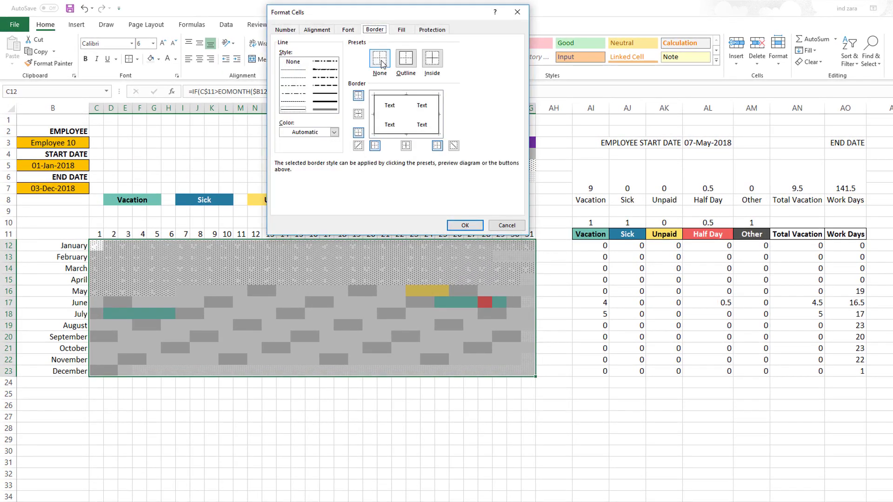
{"action": "left_click", "coordinate": [296, 132]}
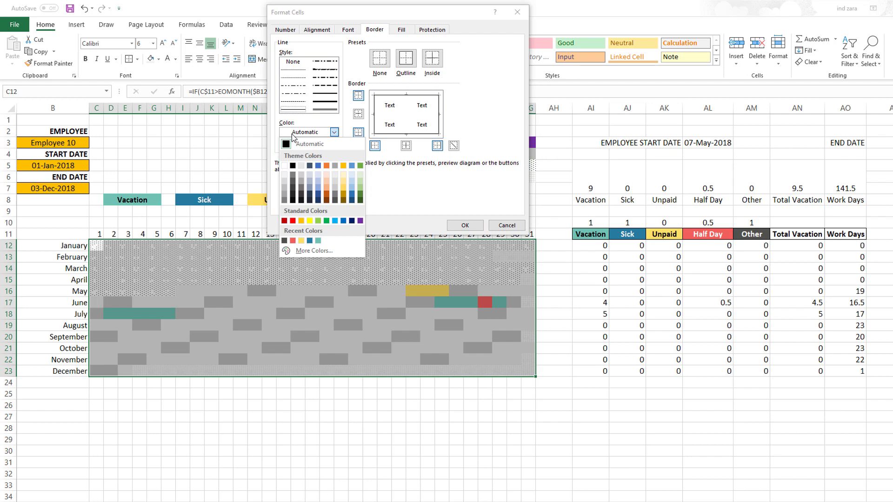
{"action": "left_click", "coordinate": [301, 165]}
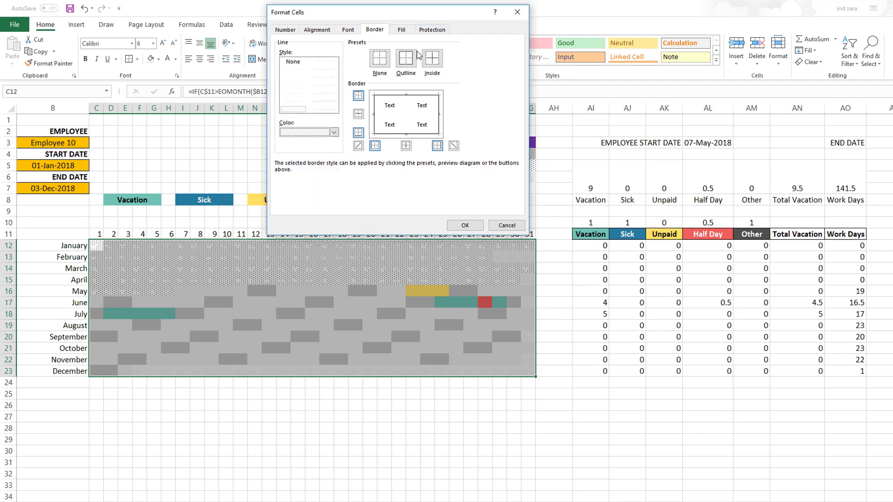
{"action": "left_click", "coordinate": [428, 64]}
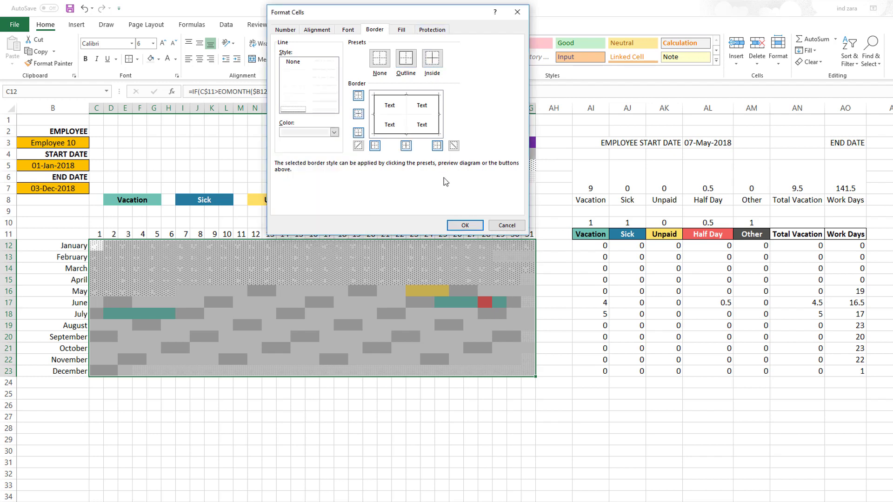
{"action": "left_click", "coordinate": [456, 226]}
{"action": "left_click", "coordinate": [376, 417]}
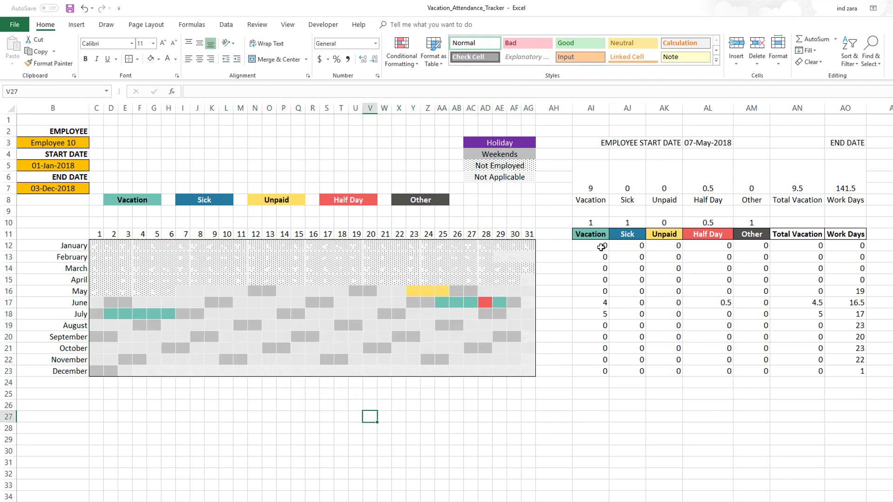
Apply an outside border around the monthly vacation-type values AI12:AM23.
{"action": "left_click_drag", "start_coordinate": [601, 247], "coordinate": [759, 370]}
{"action": "left_click", "coordinate": [137, 59]}
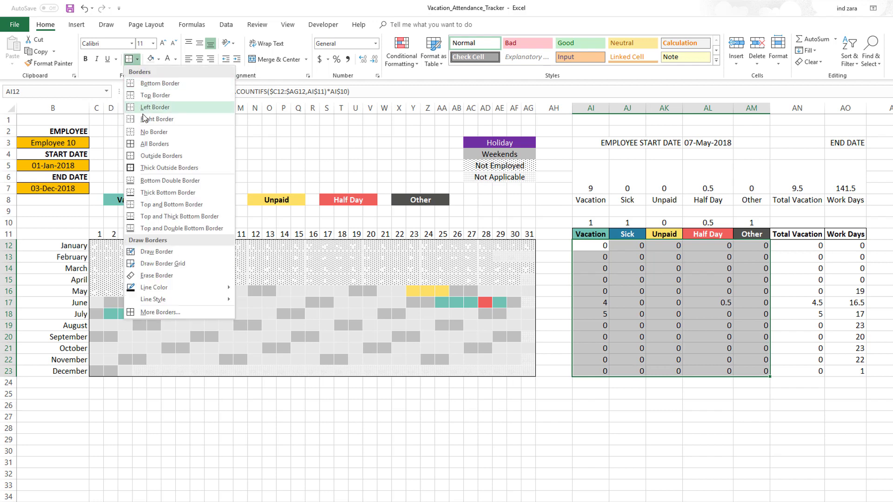
{"action": "left_click", "coordinate": [142, 156]}
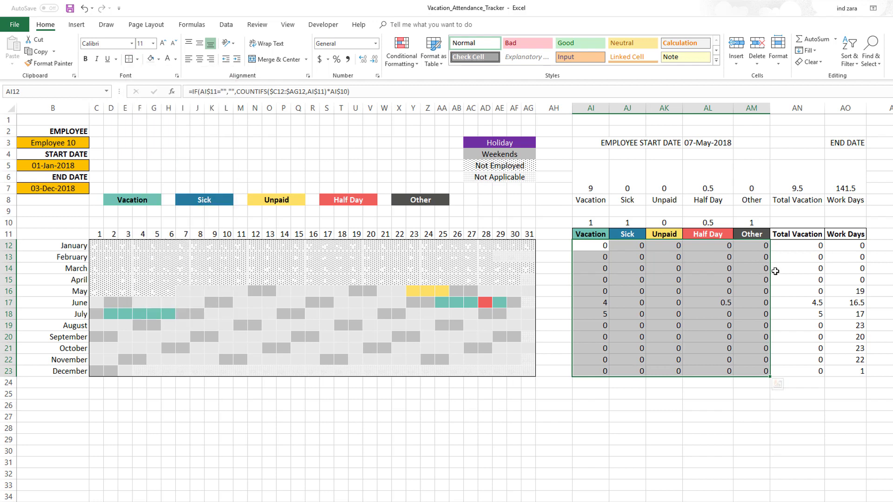
Add inside vertical, right and bottom borders to the Total Vacation and Work Days values AN12:AO23.
{"action": "left_click_drag", "start_coordinate": [787, 246], "coordinate": [797, 371]}
{"action": "left_click_drag", "start_coordinate": [797, 245], "coordinate": [846, 371]}
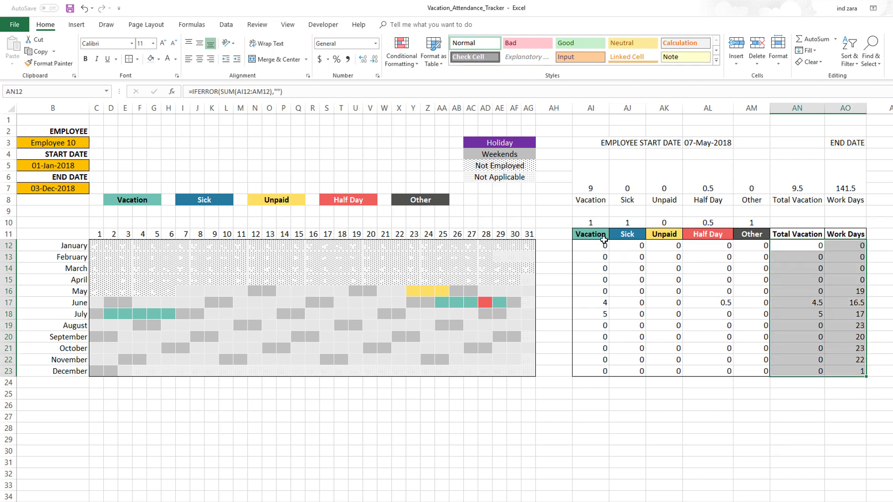
{"action": "key", "text": "ctrl+1"}
{"action": "left_click", "coordinate": [406, 145]}
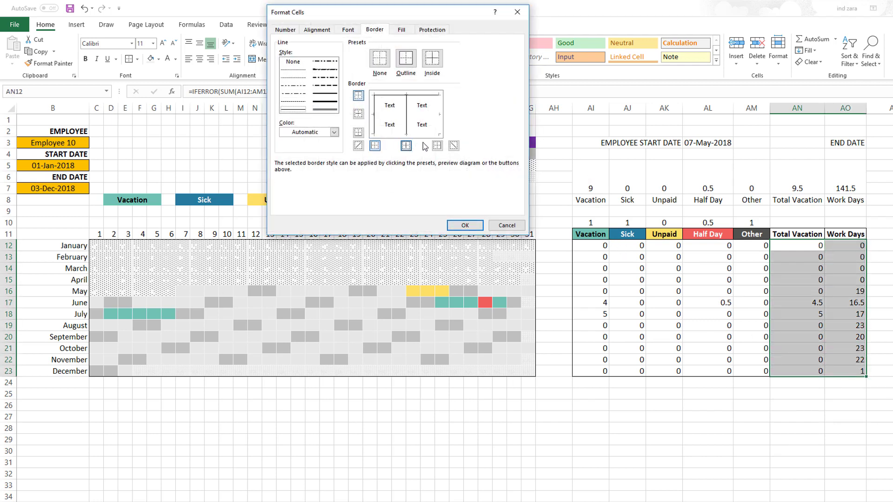
{"action": "left_click", "coordinate": [438, 145]}
{"action": "left_click", "coordinate": [358, 132]}
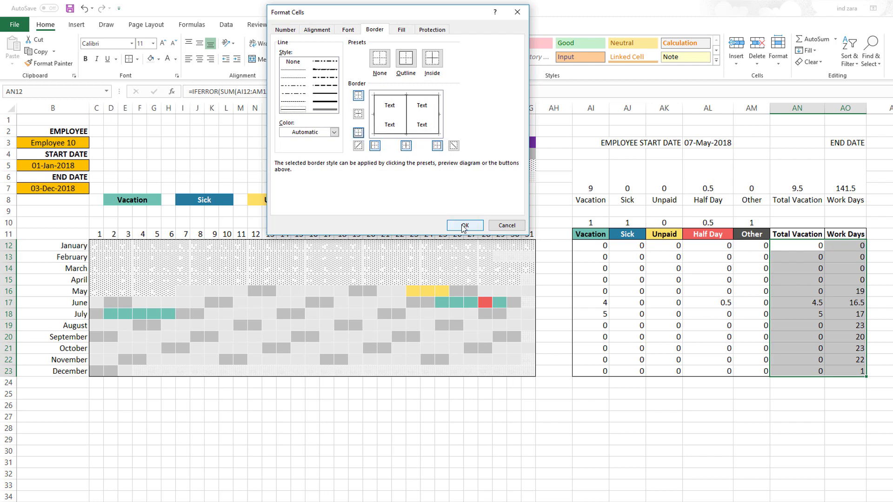
{"action": "left_click", "coordinate": [465, 226]}
{"action": "left_click", "coordinate": [806, 404]}
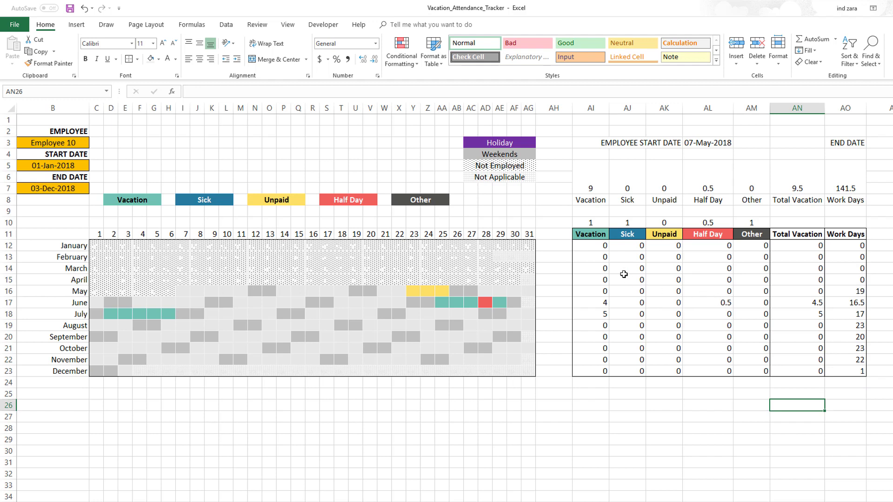
Add inside vertical borders between the Vacation, Sick, Unpaid, Half Day and Other columns in AI12:AM23.
{"action": "left_click_drag", "start_coordinate": [599, 248], "coordinate": [753, 372]}
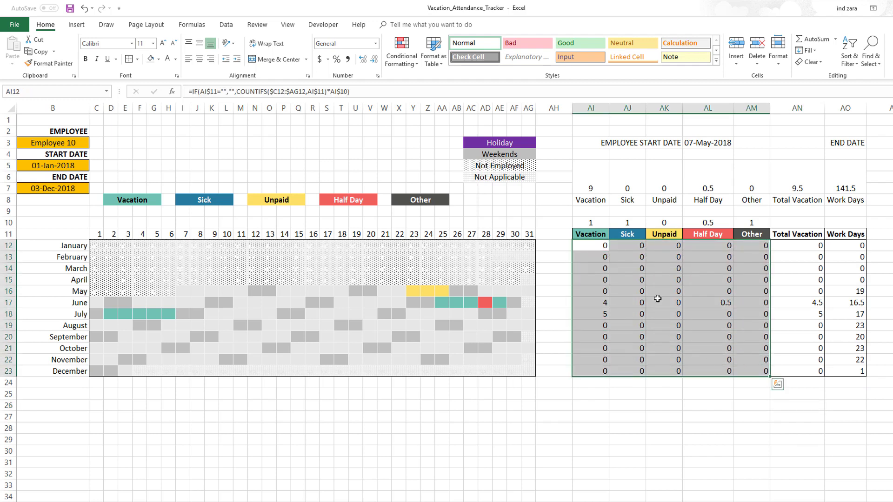
{"action": "left_click", "coordinate": [137, 59]}
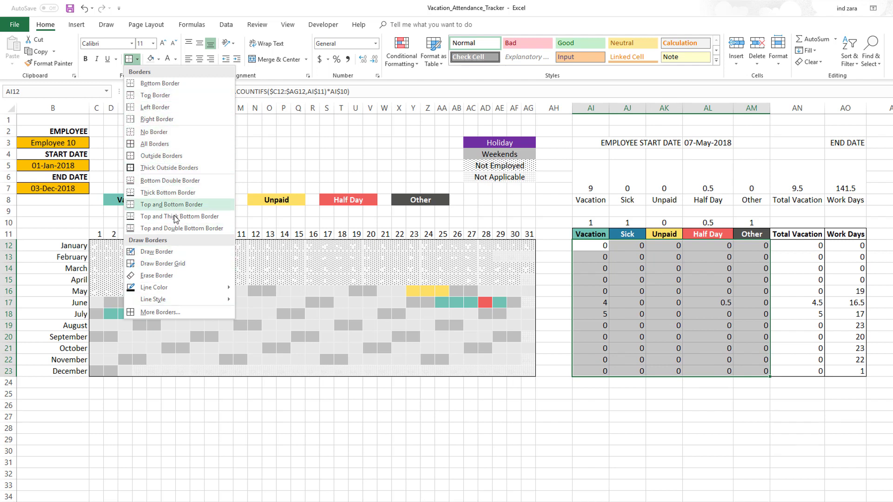
{"action": "left_click", "coordinate": [160, 312]}
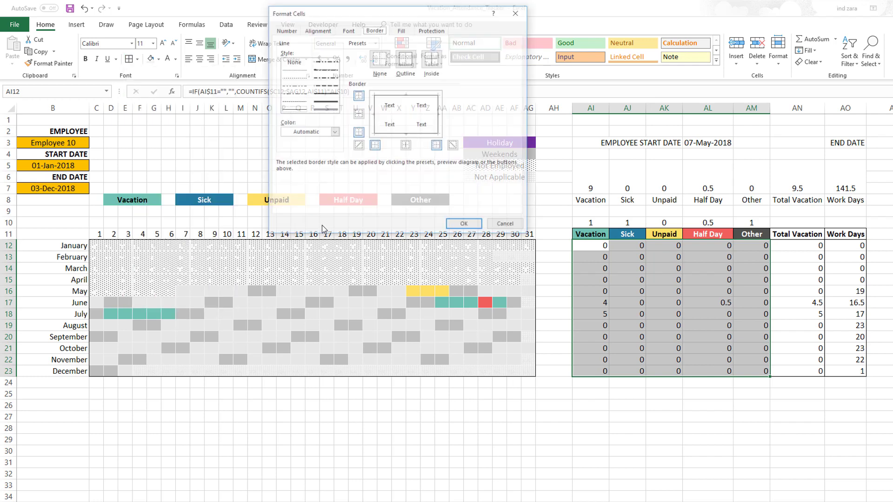
{"action": "left_click", "coordinate": [405, 146]}
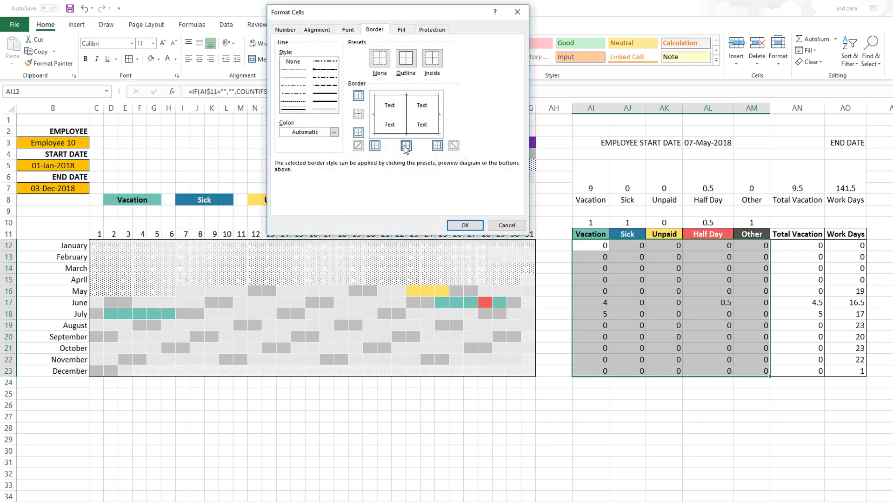
{"action": "left_click", "coordinate": [465, 225]}
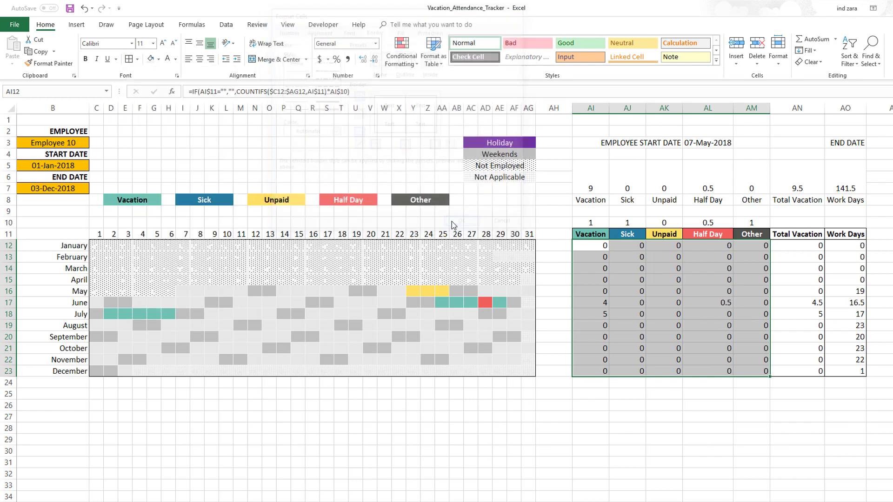
{"action": "left_click", "coordinate": [660, 416]}
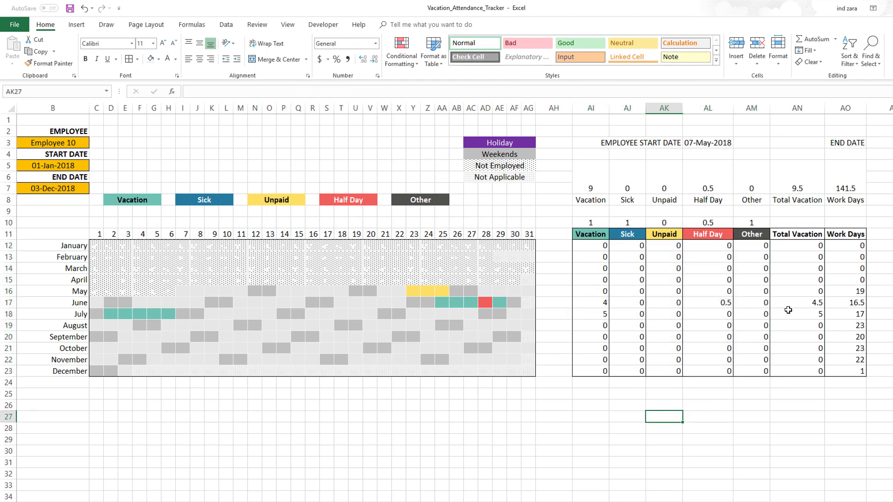
Apply all borders to the merged summary total cells AI5:AO7.
{"action": "left_click_drag", "start_coordinate": [600, 181], "coordinate": [851, 173]}
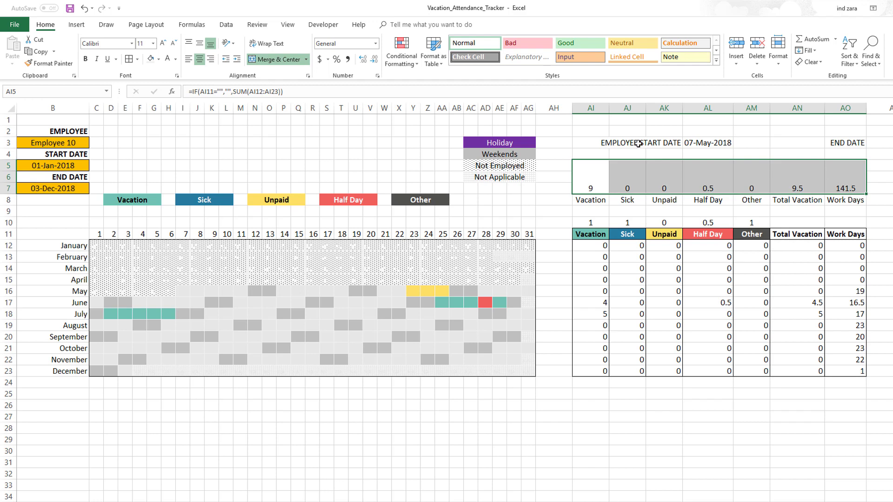
{"action": "left_click", "coordinate": [131, 59]}
{"action": "key", "text": "Escape"}
{"action": "left_click", "coordinate": [138, 60]}
{"action": "left_click", "coordinate": [149, 141]}
Check the borders of the employee, start date and end date input cells B3, B5 and B7 and the calendar grid.
{"action": "left_click", "coordinate": [77, 142]}
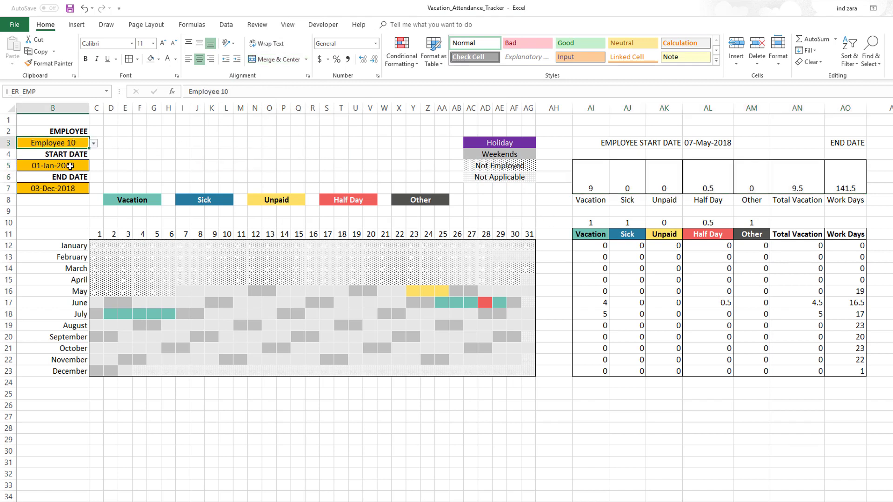
{"action": "left_click", "coordinate": [70, 166], "text": "ctrl"}
{"action": "left_click", "coordinate": [71, 189], "text": "ctrl"}
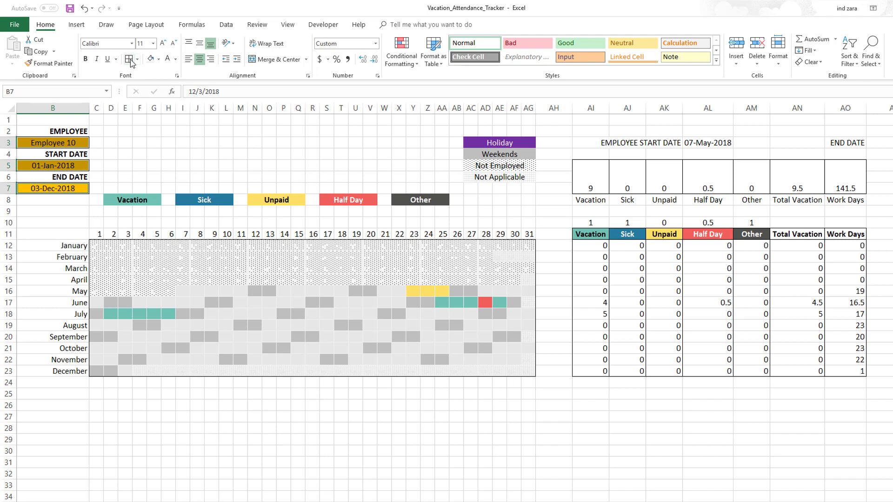
{"action": "left_click", "coordinate": [193, 136]}
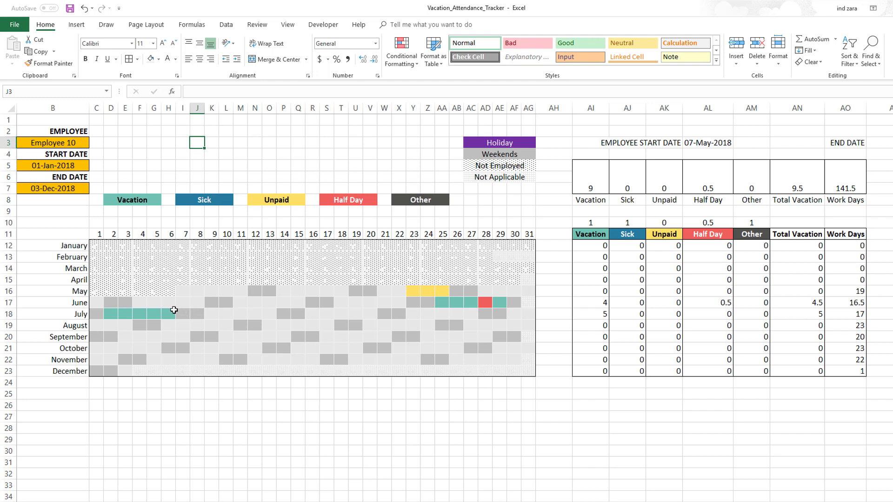
{"action": "left_click_drag", "start_coordinate": [95, 245], "coordinate": [528, 371]}
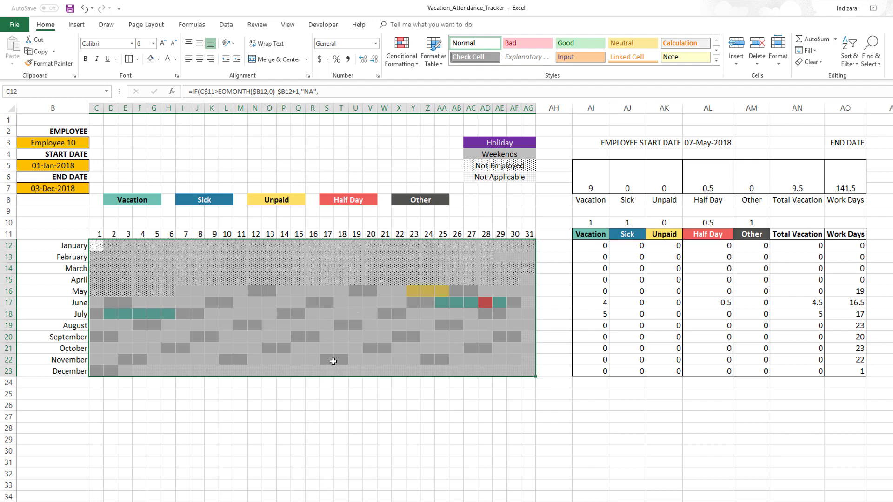
{"action": "left_click", "coordinate": [303, 385]}
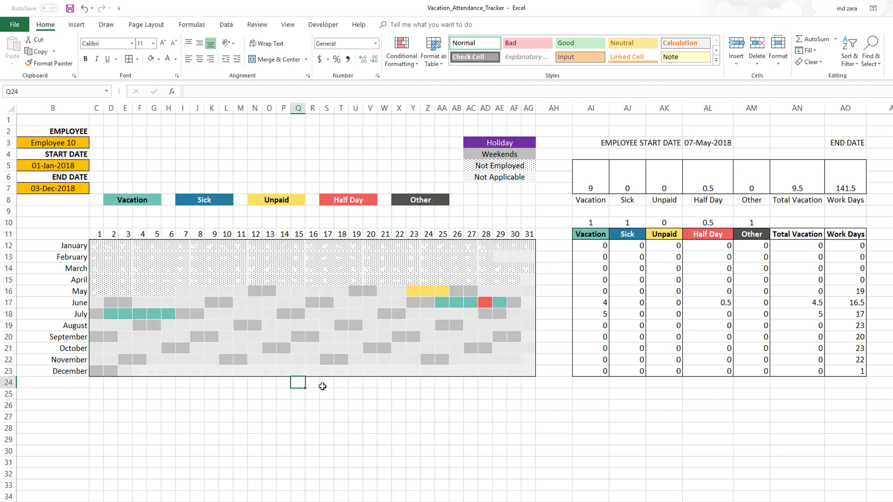
Add a bottom border to the employee start date cell AL3.
{"action": "left_click", "coordinate": [698, 144]}
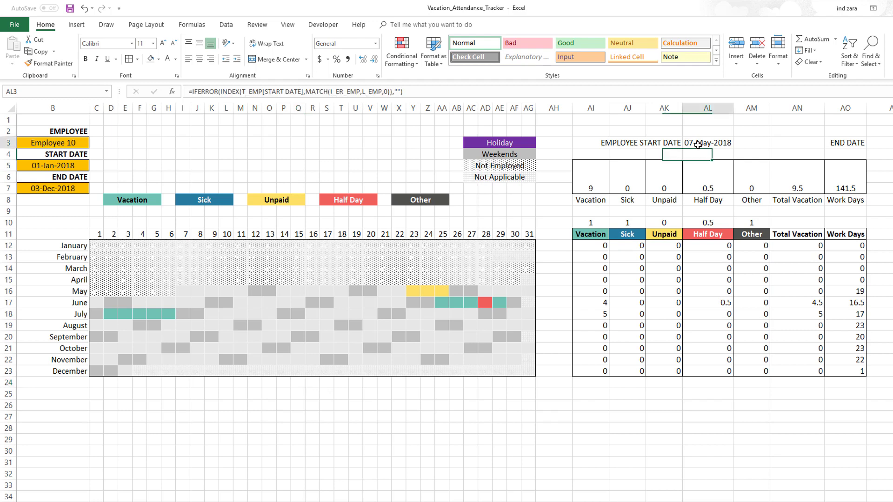
{"action": "left_click", "coordinate": [110, 62]}
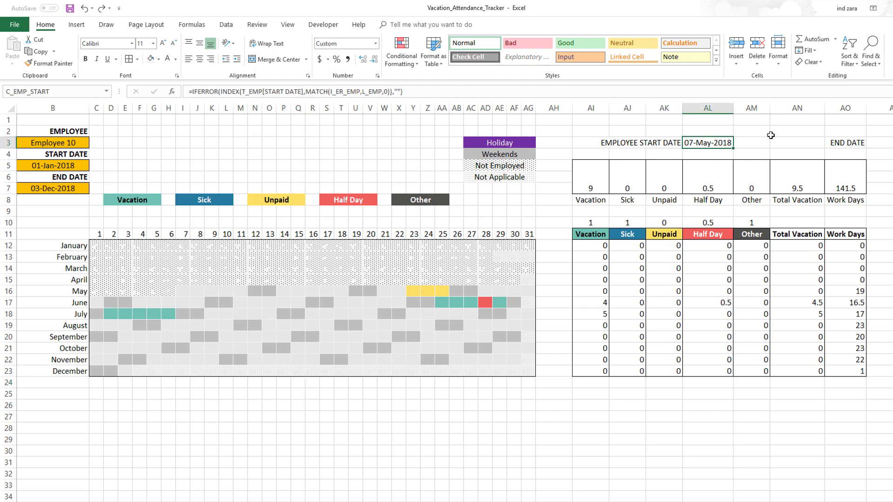
{"action": "key", "text": "ctrl+1"}
{"action": "left_click", "coordinate": [358, 132]}
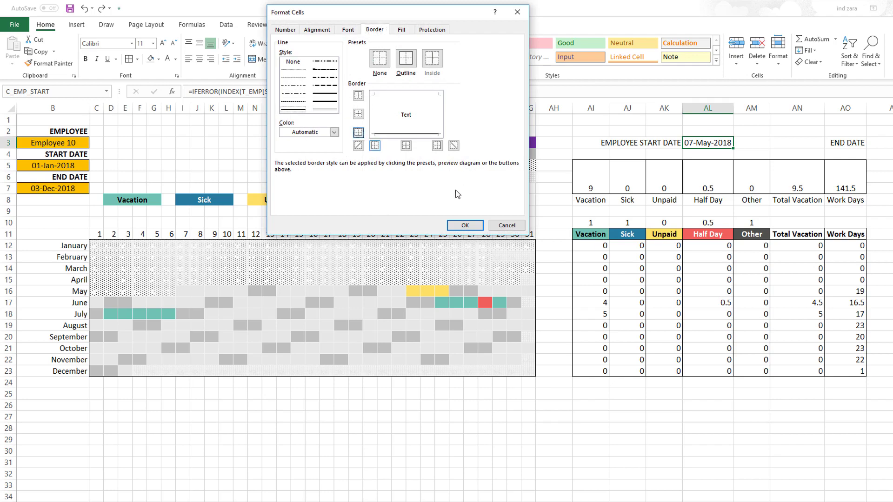
{"action": "left_click", "coordinate": [465, 225]}
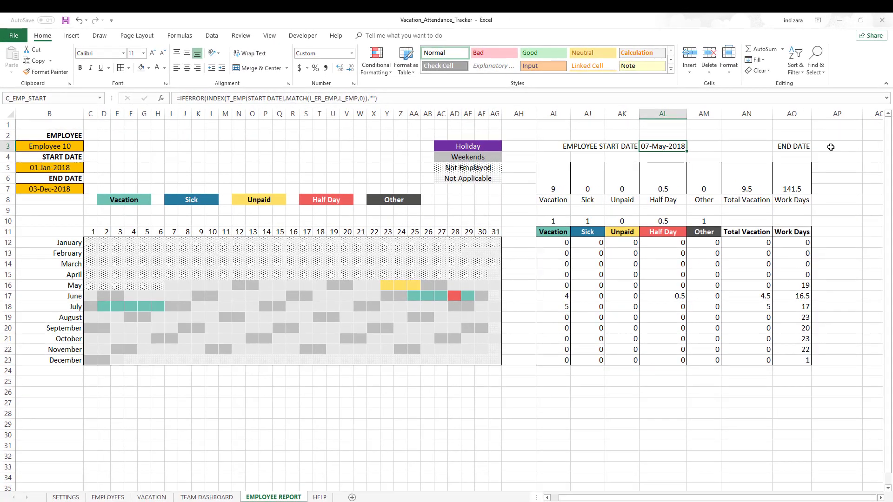
Add a bottom border to the employee end date cell AP3.
{"action": "left_click", "coordinate": [831, 147]}
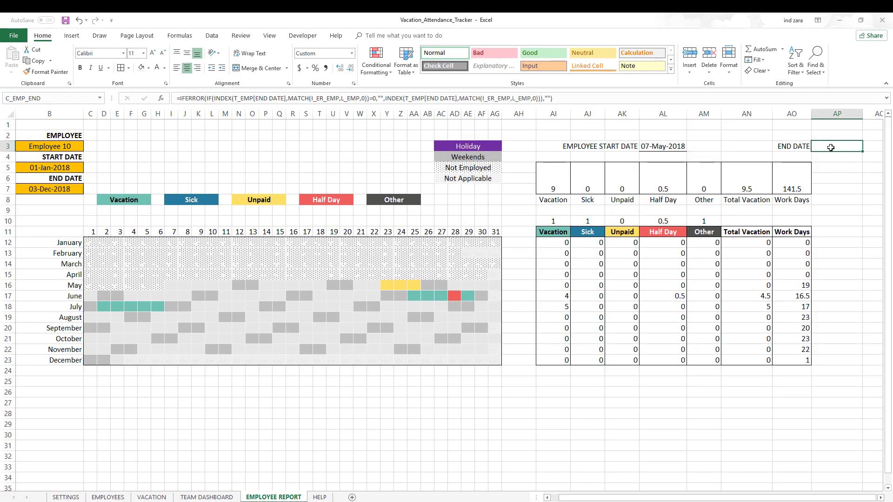
{"action": "key", "text": "ctrl+1"}
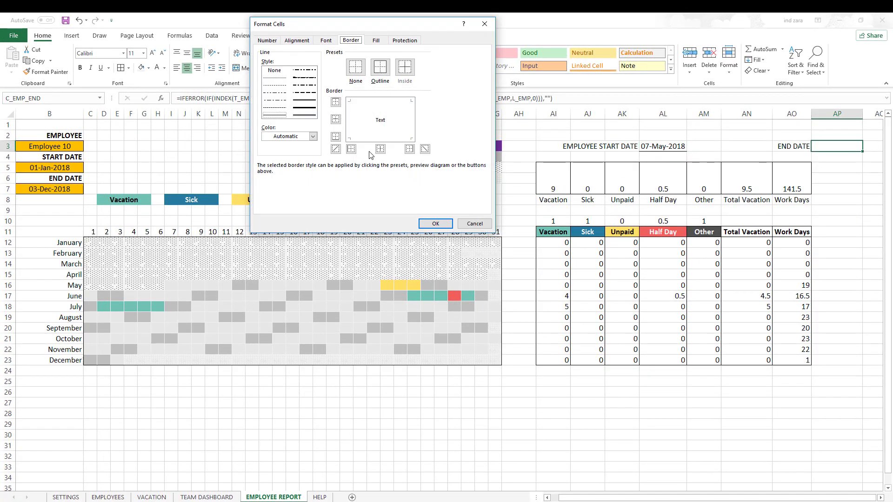
{"action": "left_click", "coordinate": [335, 137]}
{"action": "left_click", "coordinate": [435, 223]}
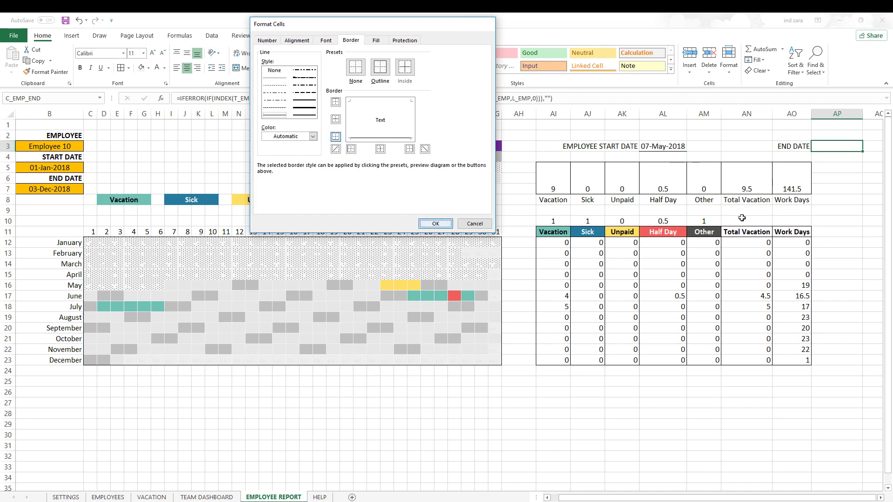
{"action": "left_click", "coordinate": [853, 201]}
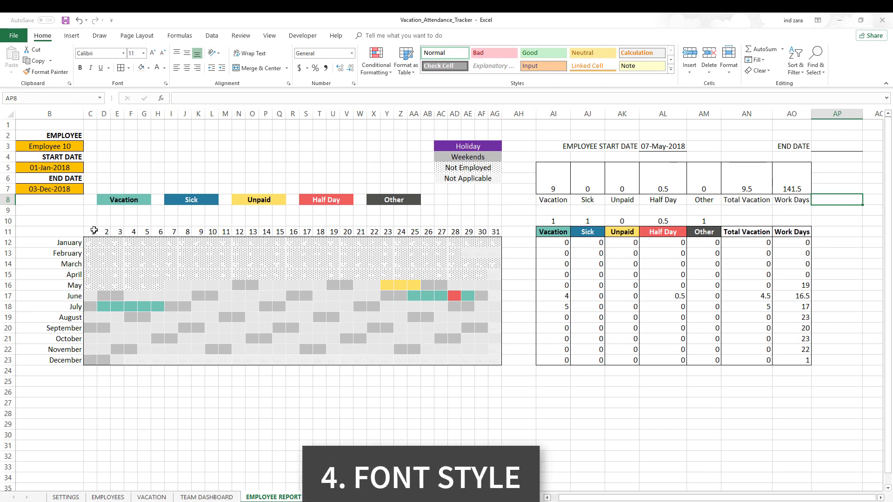
Bold the day numbers in C11:AG11, the summary labels in AI8:AO8 and the month names in B12:B23.
{"action": "left_click_drag", "start_coordinate": [93, 232], "coordinate": [494, 232]}
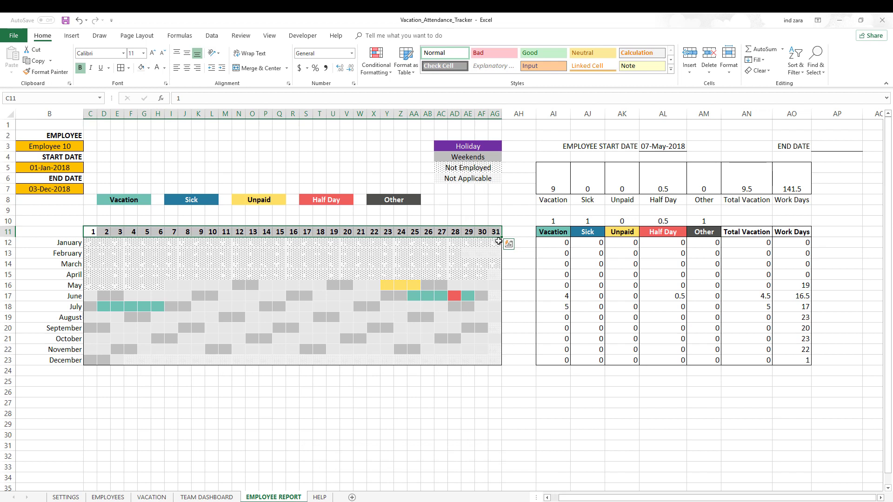
{"action": "left_click_drag", "start_coordinate": [558, 200], "coordinate": [796, 199]}
{"action": "key", "text": "ctrl+b"}
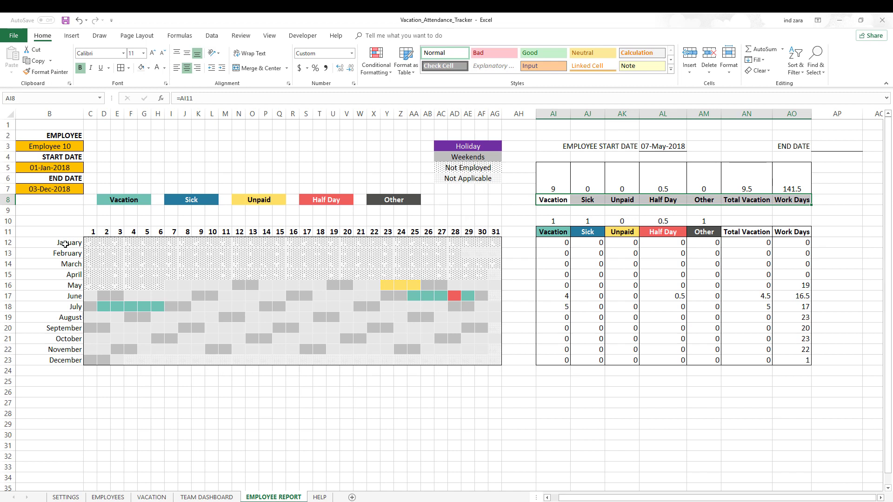
{"action": "left_click_drag", "start_coordinate": [66, 243], "coordinate": [70, 361]}
{"action": "key", "text": "ctrl+b"}
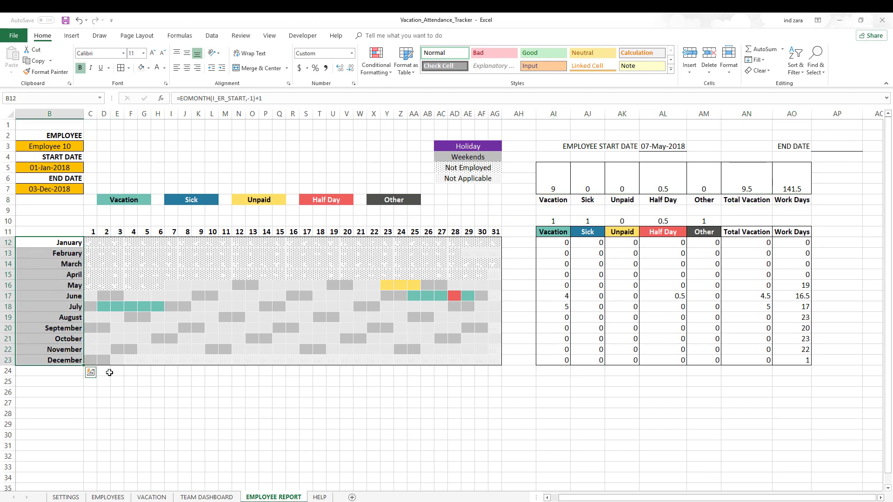
Bold the summary totals in the merged cells AI5:AO7 above the Vacation to Work Days labels.
{"action": "left_click", "coordinate": [170, 402]}
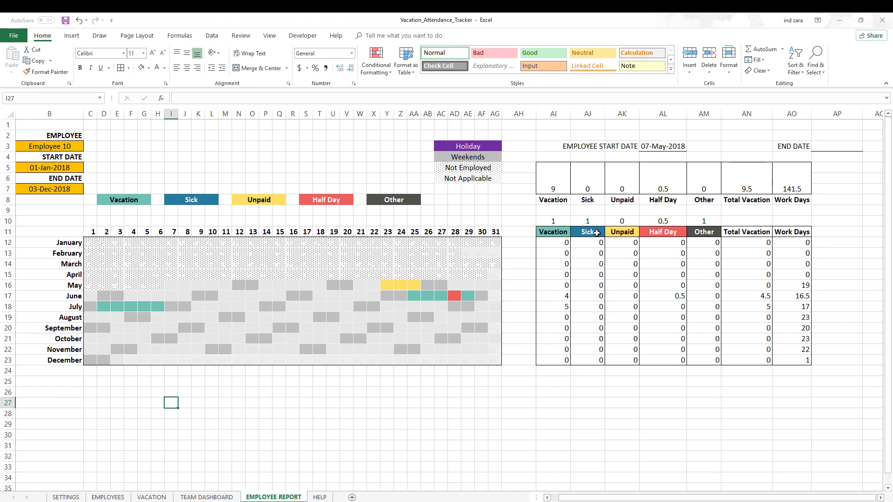
{"action": "left_click_drag", "start_coordinate": [561, 183], "coordinate": [788, 183]}
{"action": "key", "text": "ctrl+b"}
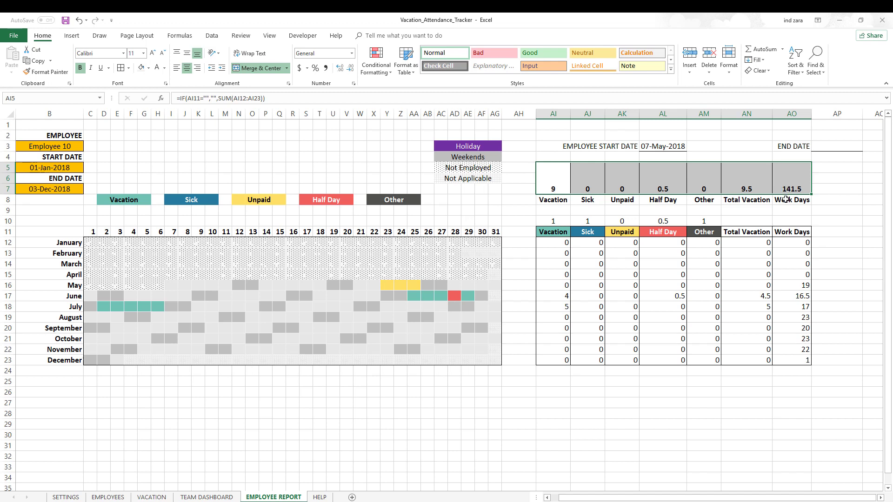
{"action": "left_click", "coordinate": [746, 382]}
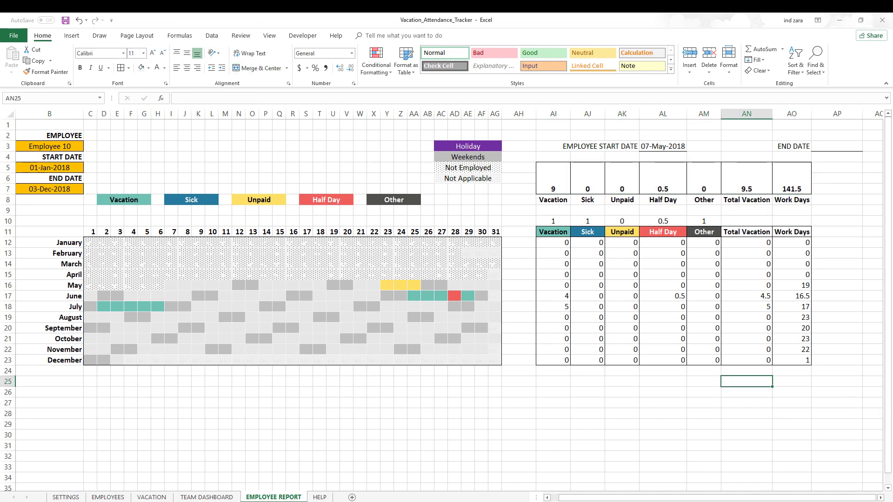
Fill the Vacation total cell AI5 with teal and the Sick total cell AJ5 with blue to match the legend.
{"action": "left_click", "coordinate": [565, 177]}
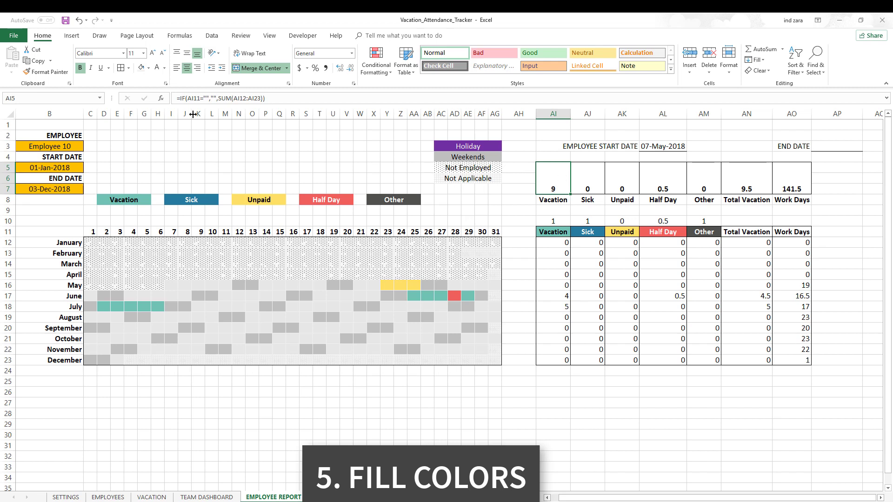
{"action": "left_click", "coordinate": [149, 68]}
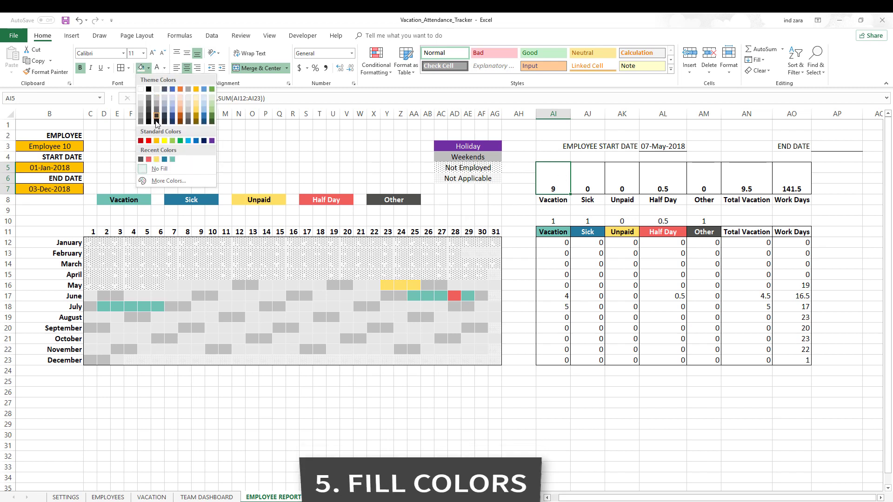
{"action": "left_click", "coordinate": [171, 159]}
{"action": "left_click", "coordinate": [580, 180]}
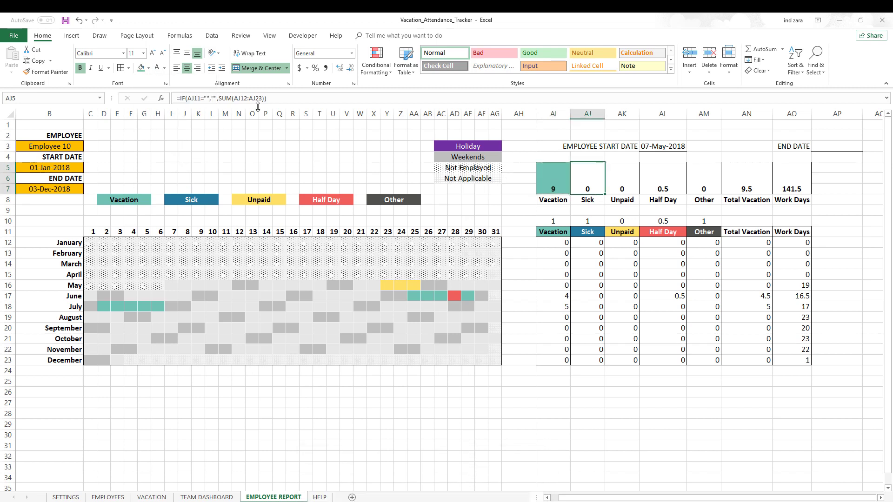
{"action": "left_click", "coordinate": [148, 68]}
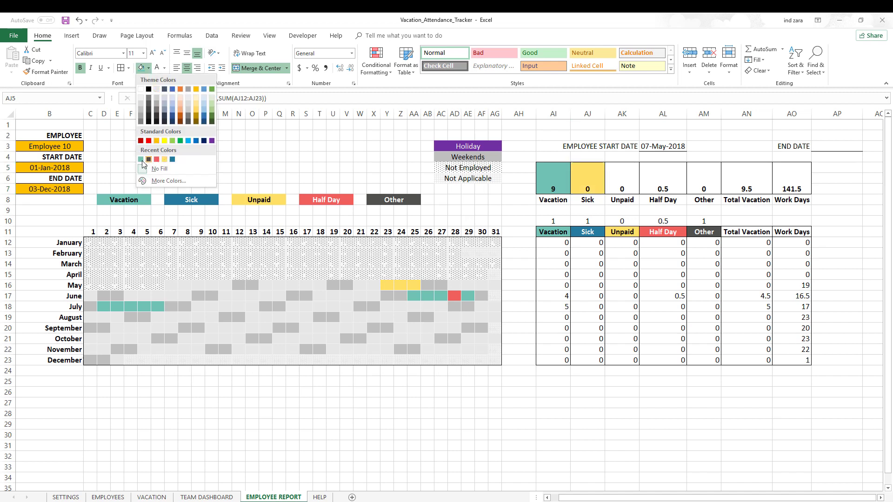
{"action": "left_click", "coordinate": [172, 160]}
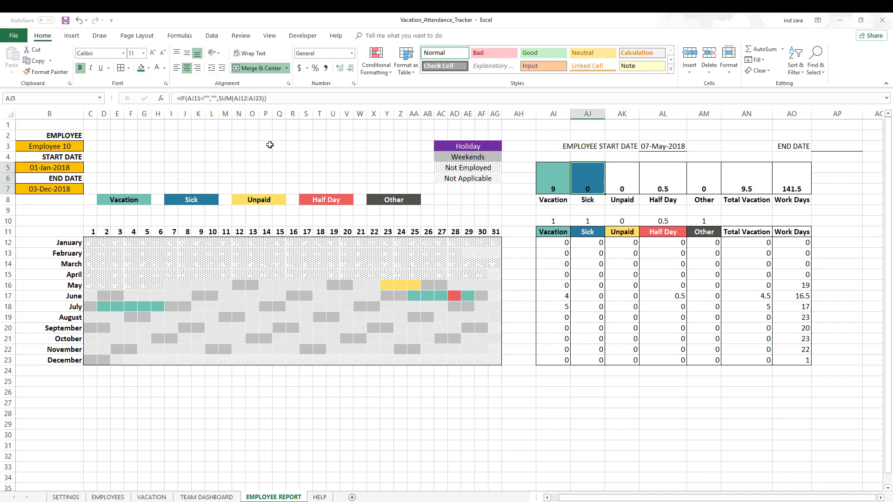
Fill the Unpaid total cell AK5 with yellow and the Half Day total cell AL5 with red.
{"action": "left_click", "coordinate": [624, 177]}
{"action": "left_click", "coordinate": [149, 68]}
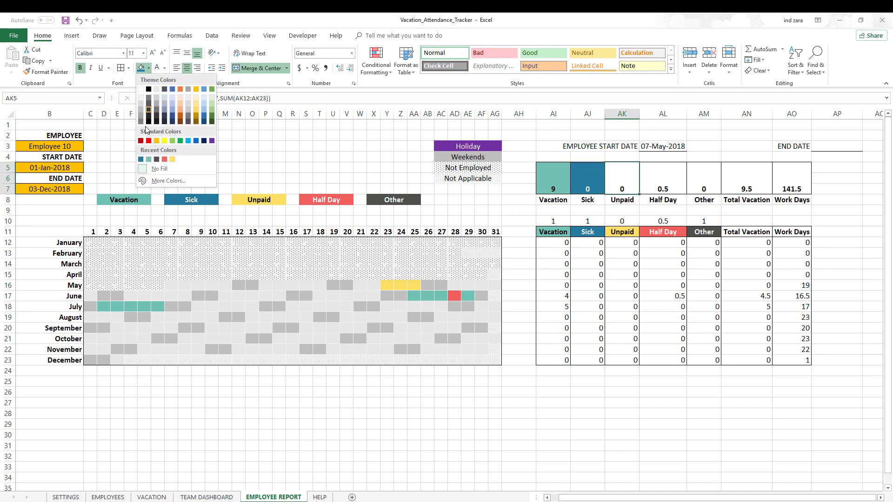
{"action": "left_click", "coordinate": [172, 159]}
{"action": "left_click", "coordinate": [660, 184]}
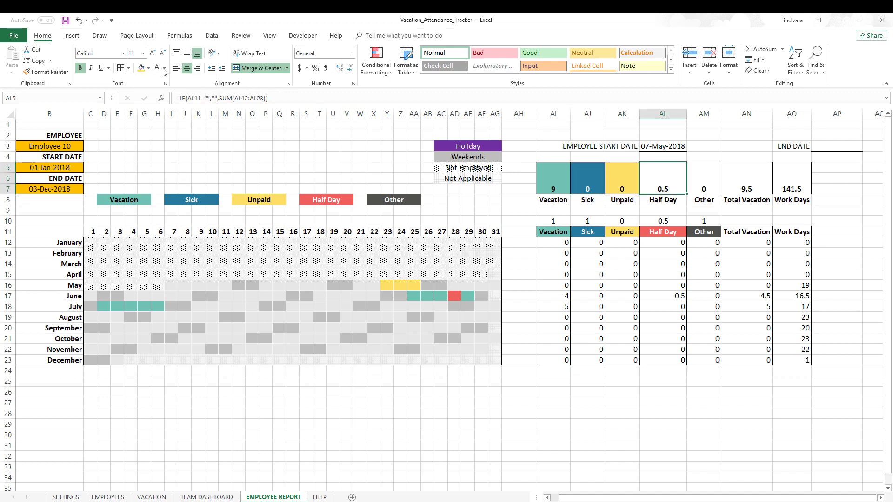
{"action": "left_click", "coordinate": [148, 68]}
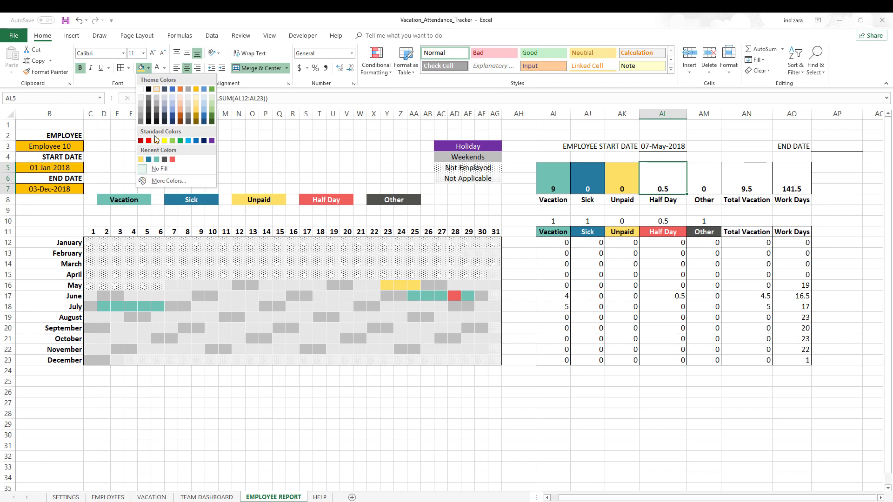
{"action": "left_click", "coordinate": [172, 160]}
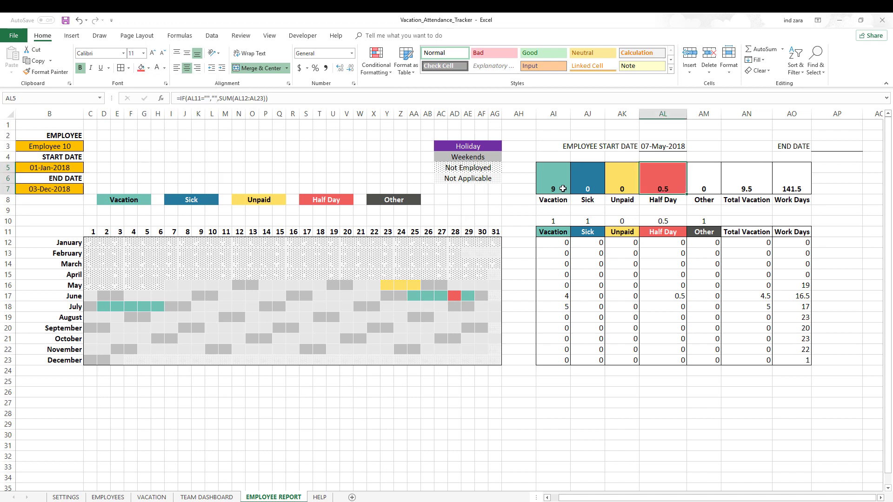
Fill the Other total cell AM5 with dark grey and save the workbook.
{"action": "left_click", "coordinate": [705, 181]}
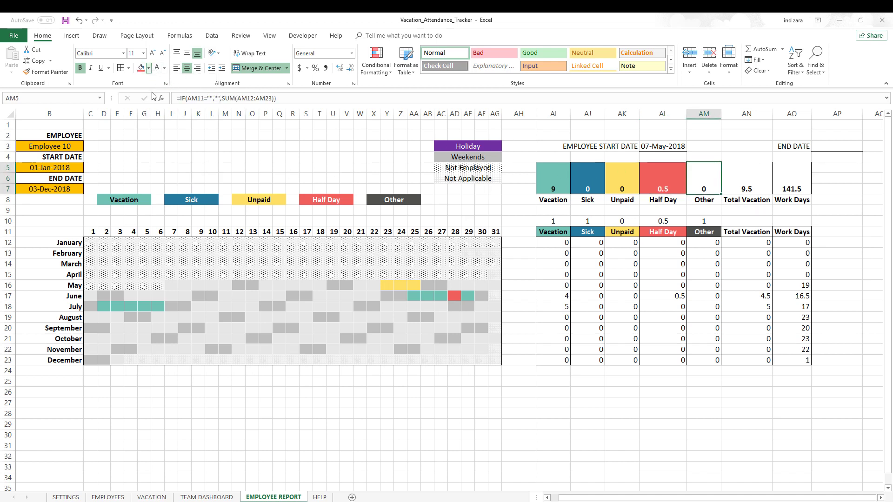
{"action": "left_click", "coordinate": [149, 68]}
{"action": "left_click", "coordinate": [172, 159]}
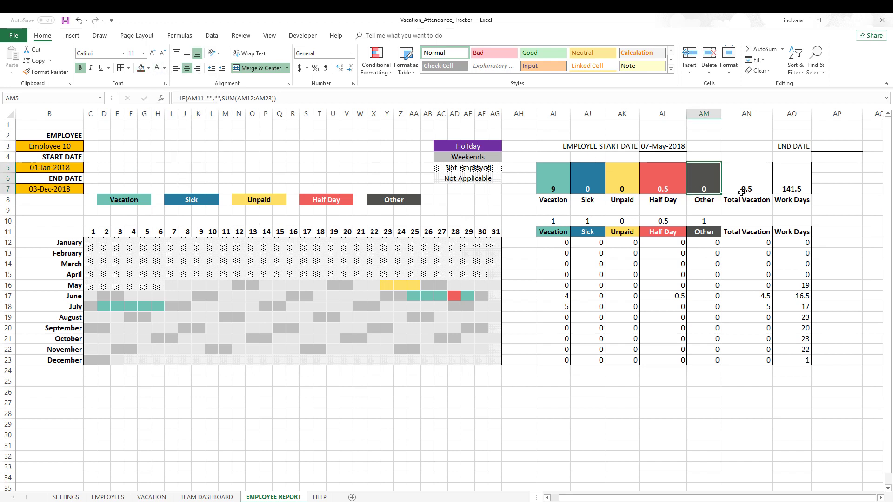
{"action": "left_click", "coordinate": [494, 198]}
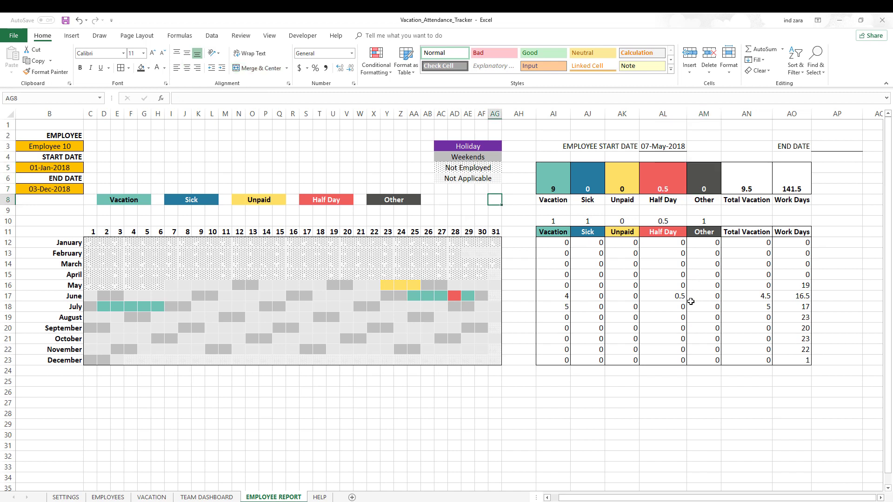
{"action": "key", "text": "ctrl+s"}
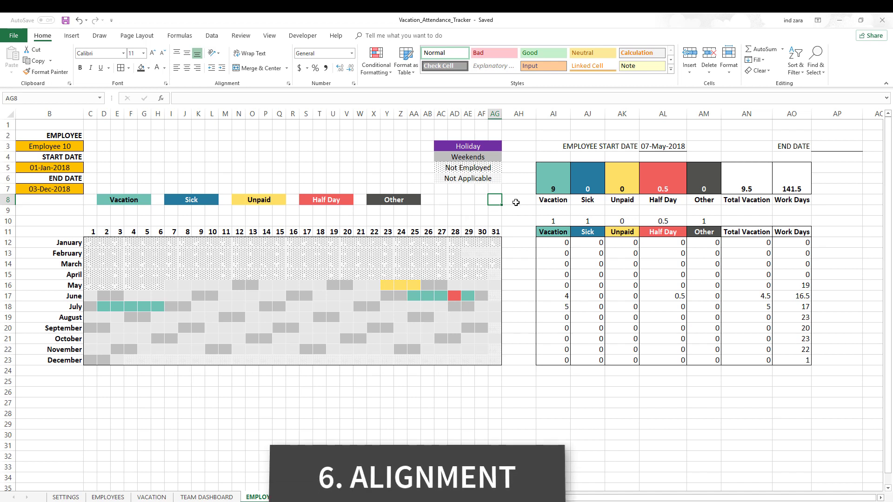
Middle-align the summary totals in AI5:AO7, center the monthly counts in AI12:AO23 horizontally, and save the workbook.
{"action": "left_click_drag", "start_coordinate": [542, 182], "coordinate": [785, 177]}
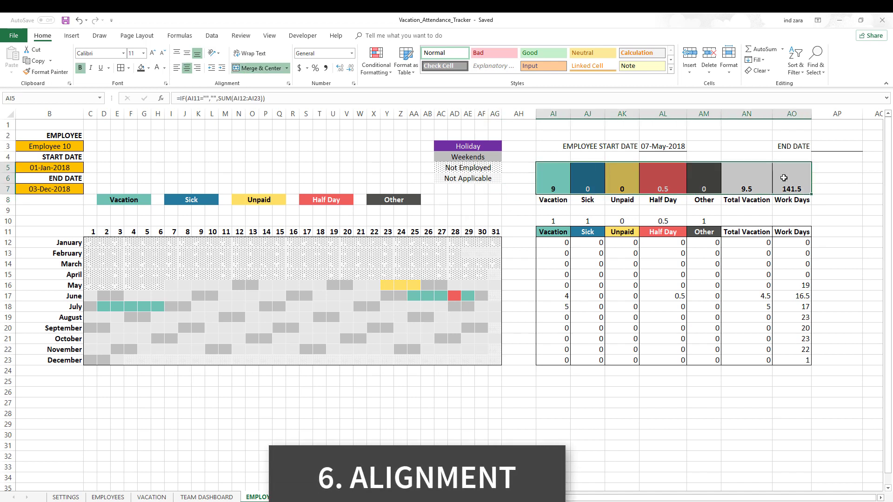
{"action": "left_click", "coordinate": [187, 54]}
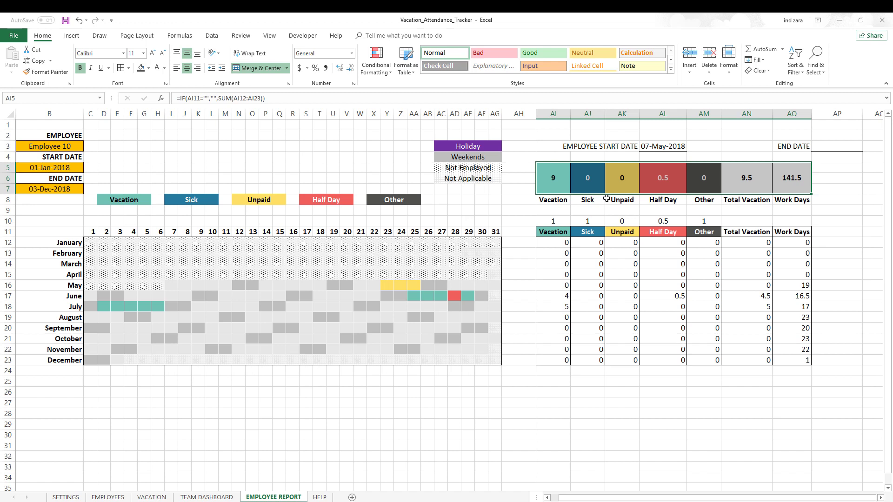
{"action": "mouse_move", "coordinate": [560, 243]}
{"action": "left_mouse_down"}
{"action": "mouse_move", "coordinate": [754, 311]}
{"action": "mouse_move", "coordinate": [815, 368]}
{"action": "left_mouse_up"}
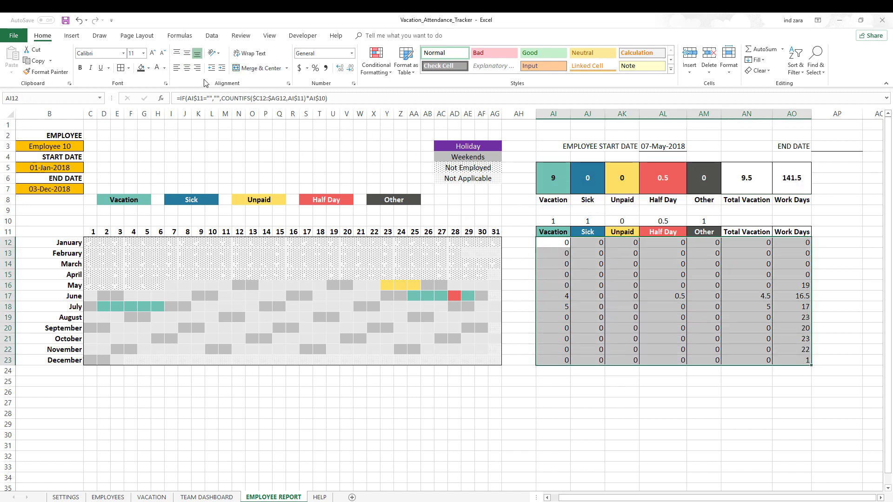
{"action": "left_click", "coordinate": [187, 68]}
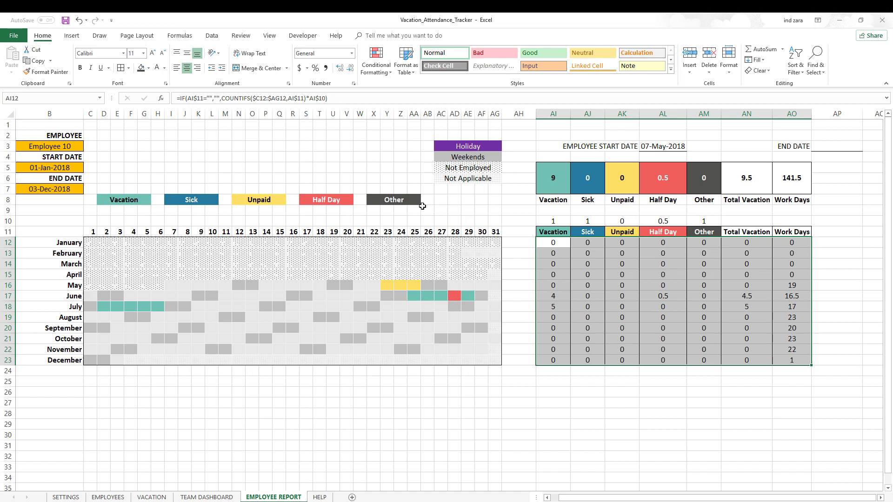
{"action": "key", "text": "ctrl+s"}
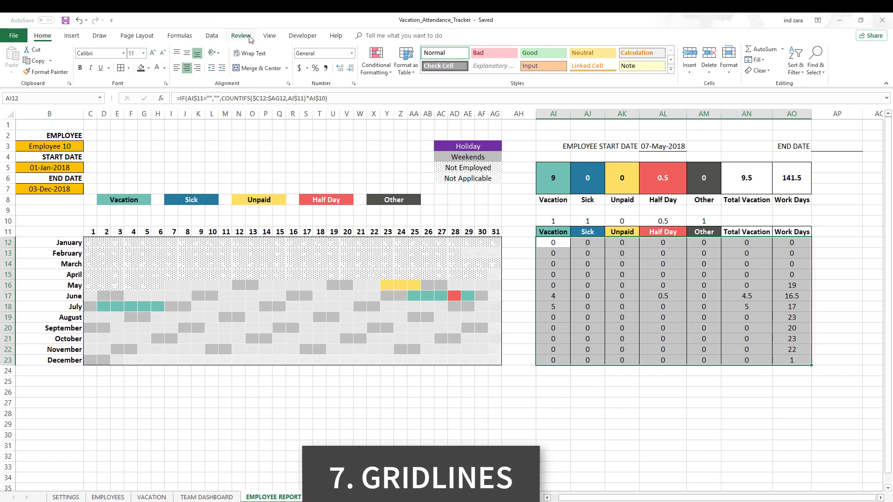
Hide the gridlines on the EMPLOYEE REPORT sheet.
{"action": "left_click", "coordinate": [269, 35]}
{"action": "left_click", "coordinate": [103, 68]}
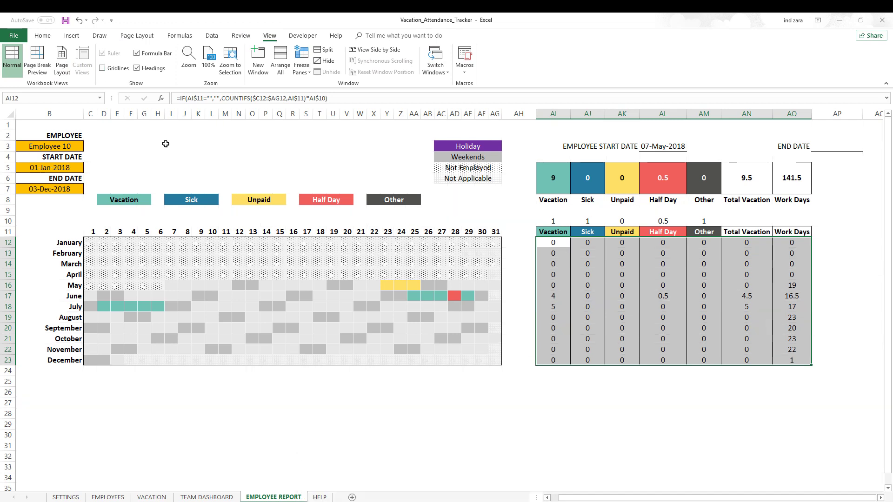
{"action": "left_click", "coordinate": [301, 150]}
{"action": "left_click", "coordinate": [346, 422]}
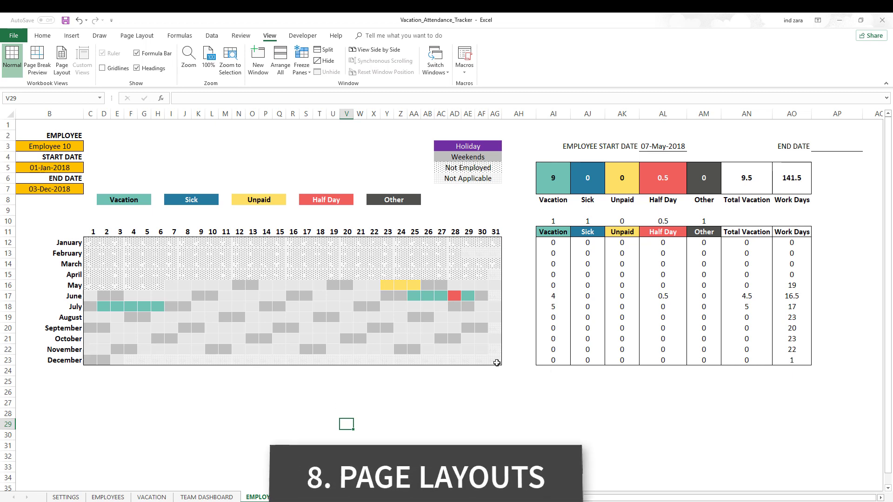
Set the print area from B2 down to row 23, covering the calendar, the summary tables and the employee end date.
{"action": "left_click", "coordinate": [146, 37]}
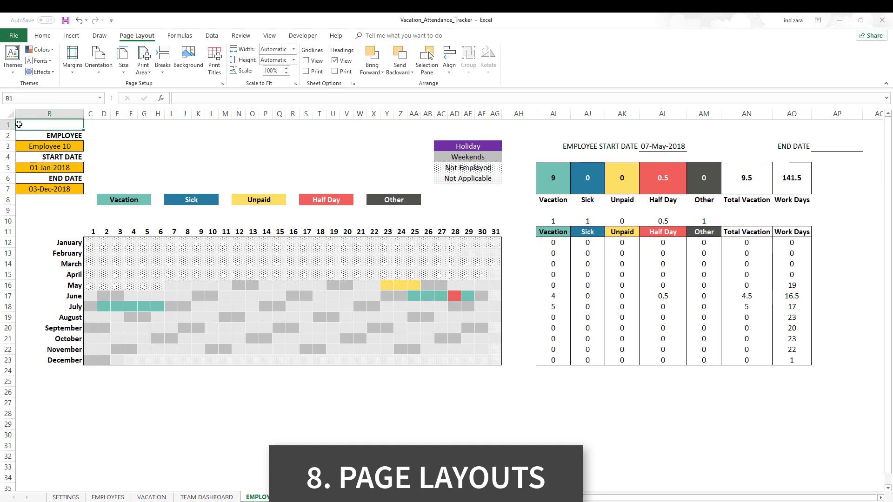
{"action": "key", "text": "ctrl+Home"}
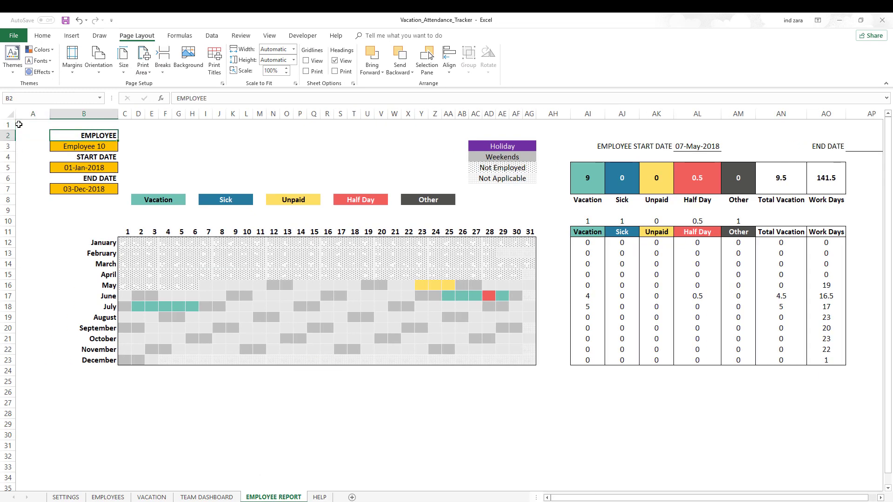
{"action": "scroll", "coordinate": [450, 282], "scroll_direction": "down", "scroll_amount": 2, "text": "ctrl"}
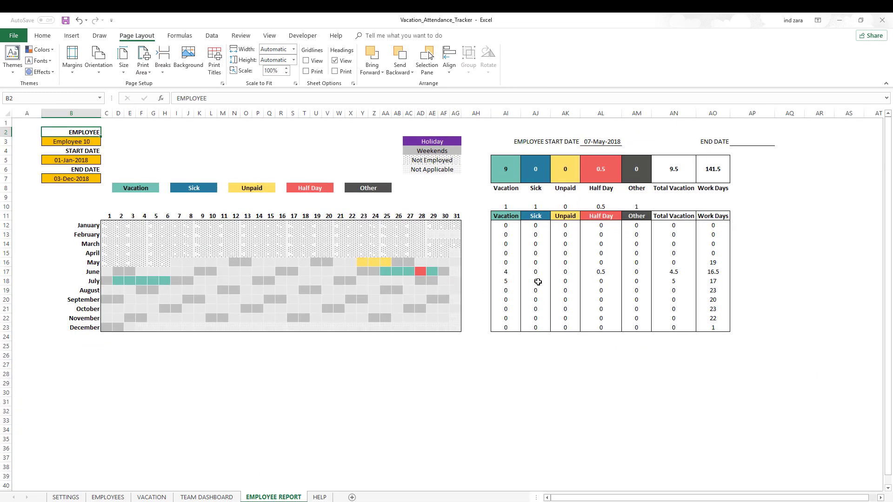
{"action": "left_click", "coordinate": [774, 332], "text": "shift"}
{"action": "key", "text": "shift+Up"}
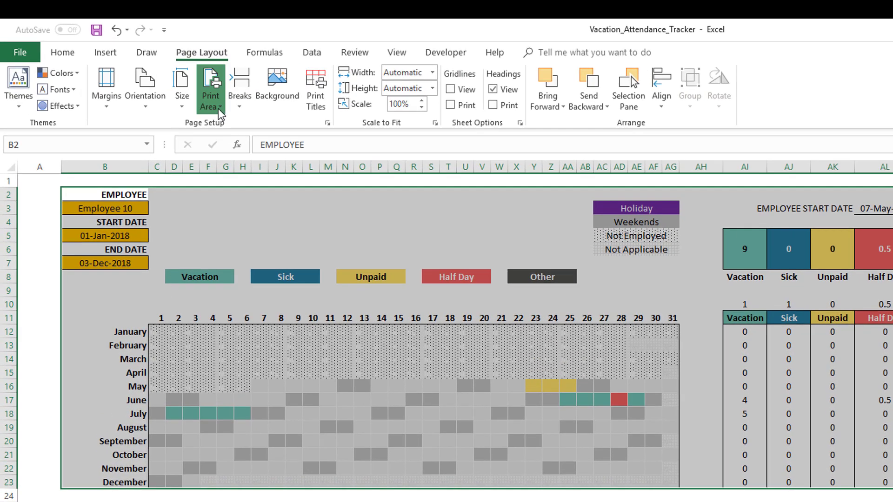
{"action": "left_click", "coordinate": [219, 108]}
{"action": "left_click", "coordinate": [242, 124]}
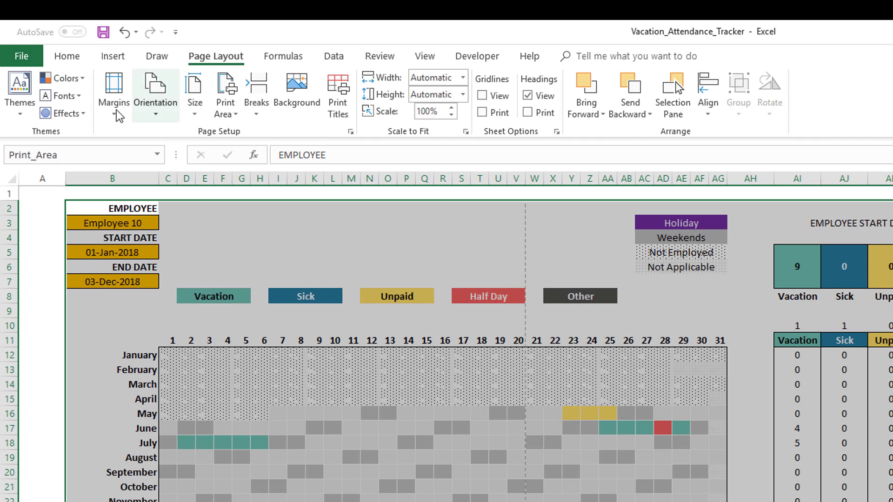
Set the page orientation of the EMPLOYEE REPORT sheet to Landscape.
{"action": "left_click", "coordinate": [115, 111]}
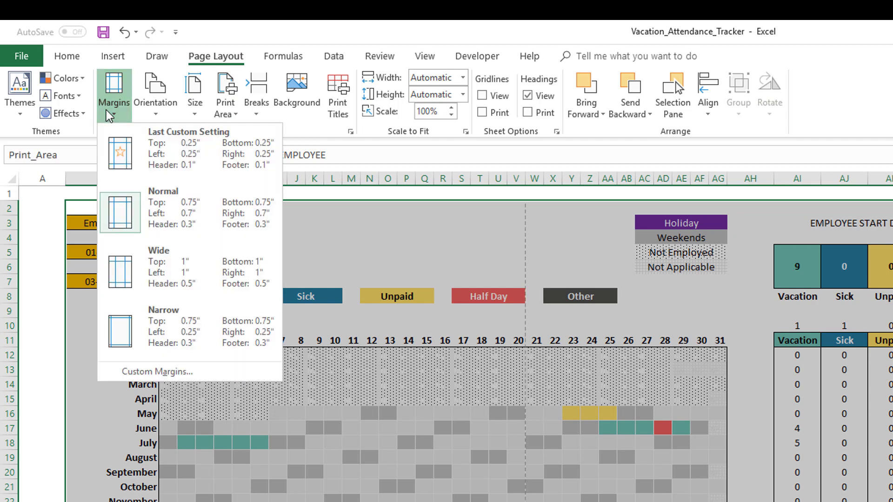
{"action": "left_click", "coordinate": [148, 114]}
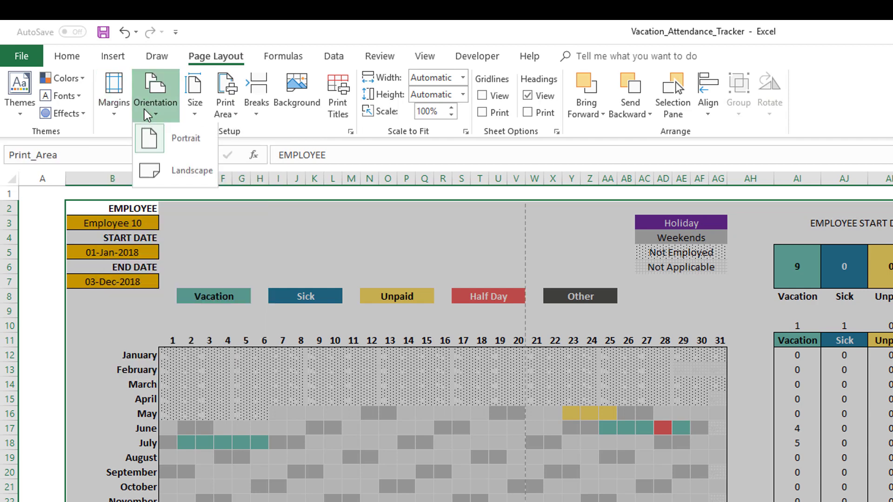
{"action": "left_click", "coordinate": [170, 170]}
{"action": "left_click", "coordinate": [118, 115]}
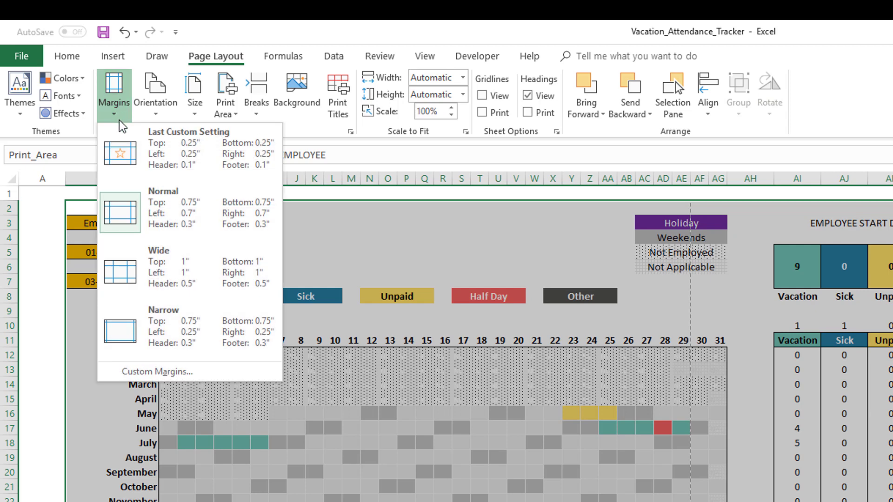
{"action": "left_click", "coordinate": [167, 371]}
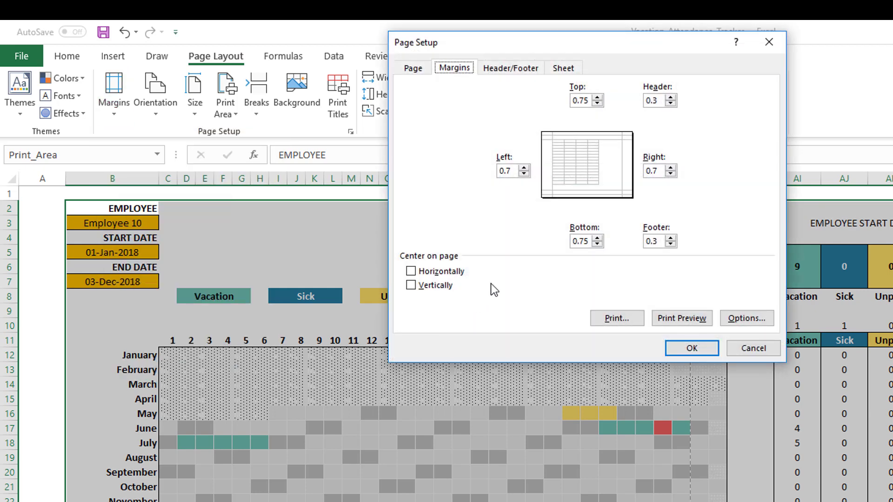
{"action": "left_click", "coordinate": [502, 171]}
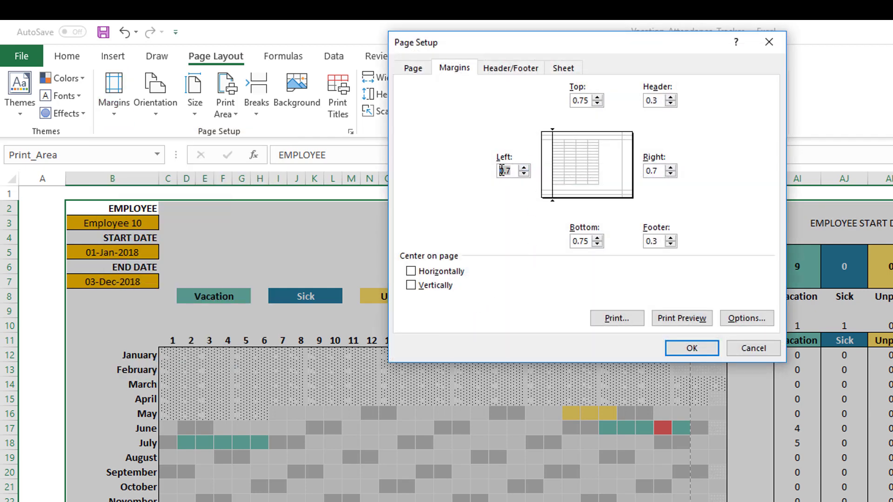
{"action": "type", "text": "0.25"}
{"action": "left_click_drag", "start_coordinate": [506, 171], "coordinate": [515, 172]}
{"action": "type", "text": "5"}
{"action": "key", "text": "Return"}
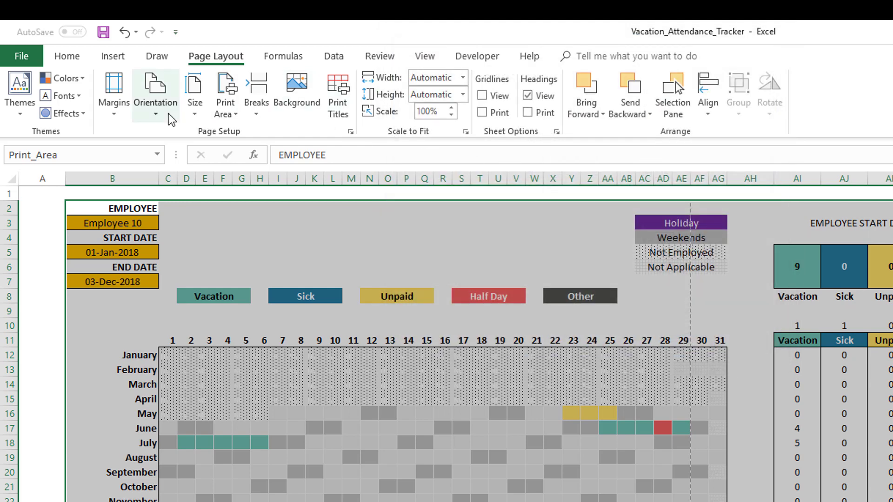
Check the page margin settings and preview both printed pages of the EMPLOYEE REPORT sheet.
{"action": "left_click", "coordinate": [156, 115]}
{"action": "left_click", "coordinate": [122, 113]}
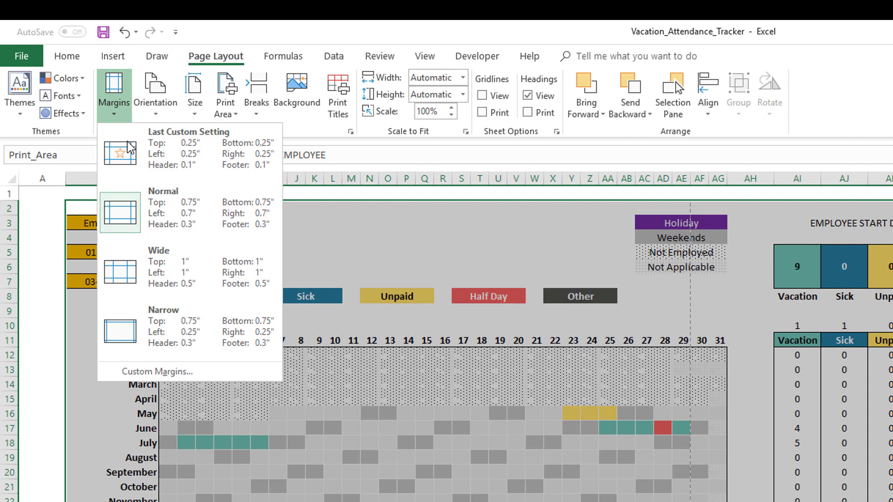
{"action": "left_click", "coordinate": [183, 376]}
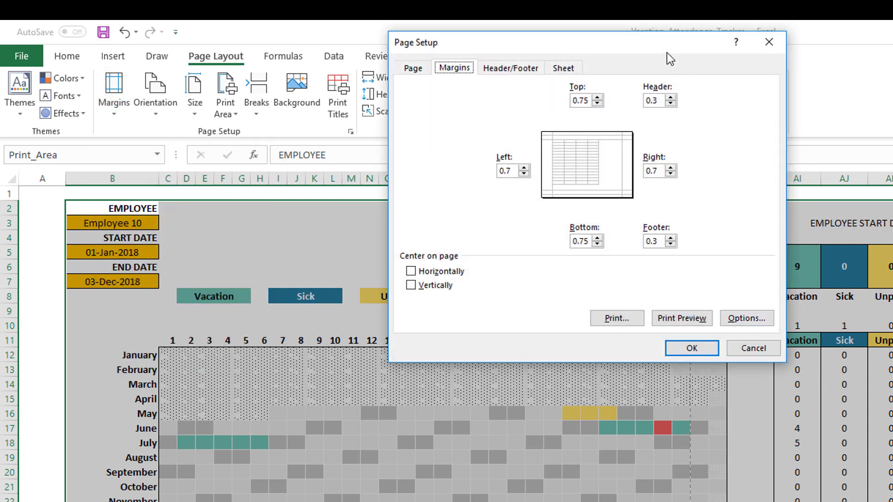
{"action": "left_click_drag", "start_coordinate": [667, 52], "coordinate": [698, 372]}
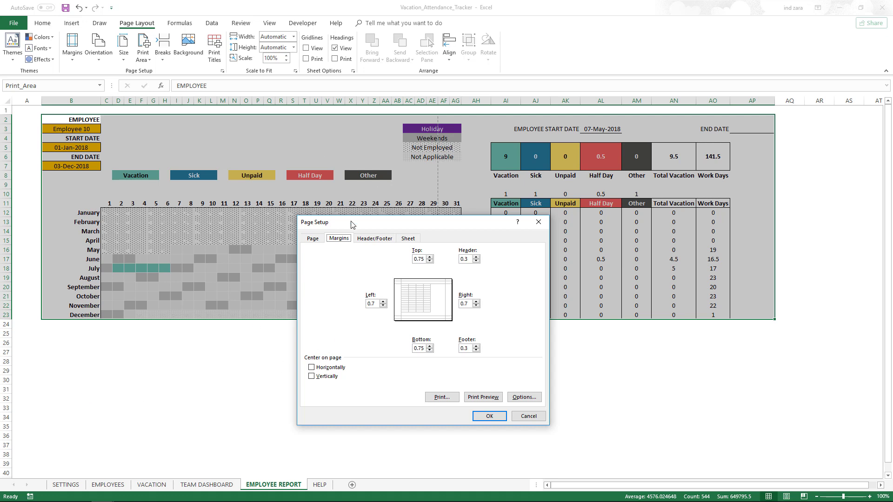
{"action": "left_click_drag", "start_coordinate": [352, 225], "coordinate": [286, 144]}
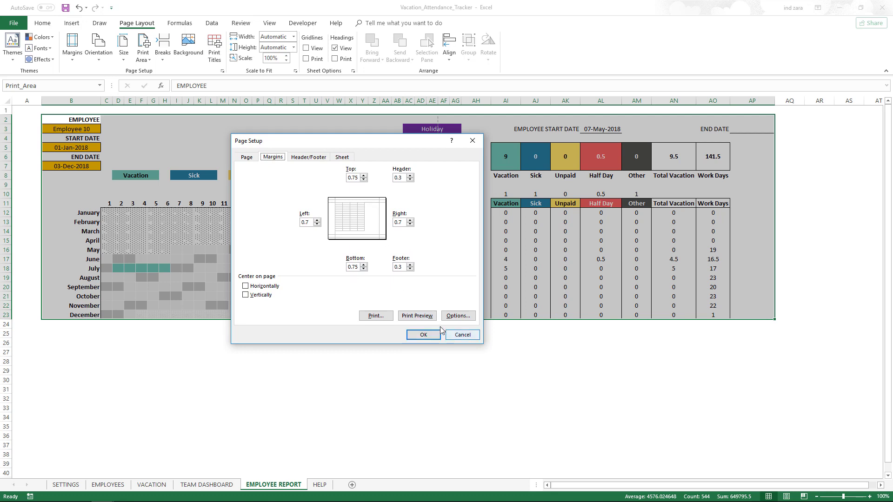
{"action": "left_click", "coordinate": [417, 316]}
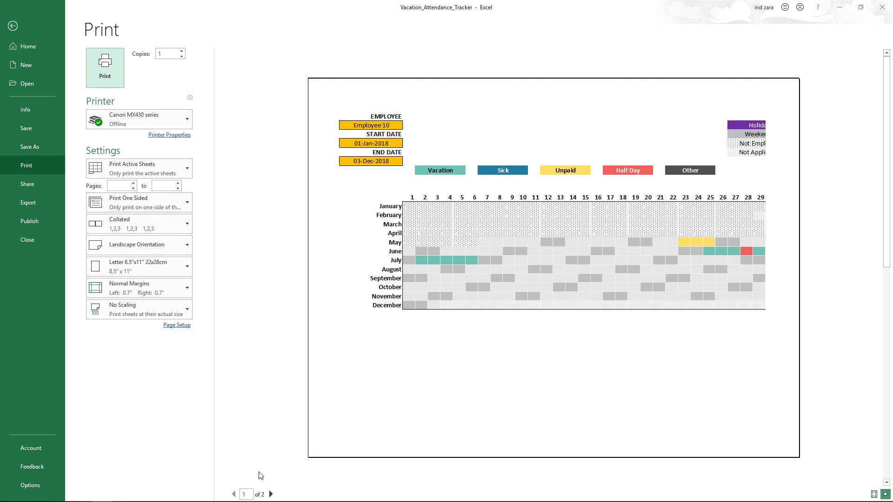
{"action": "left_click", "coordinate": [271, 494]}
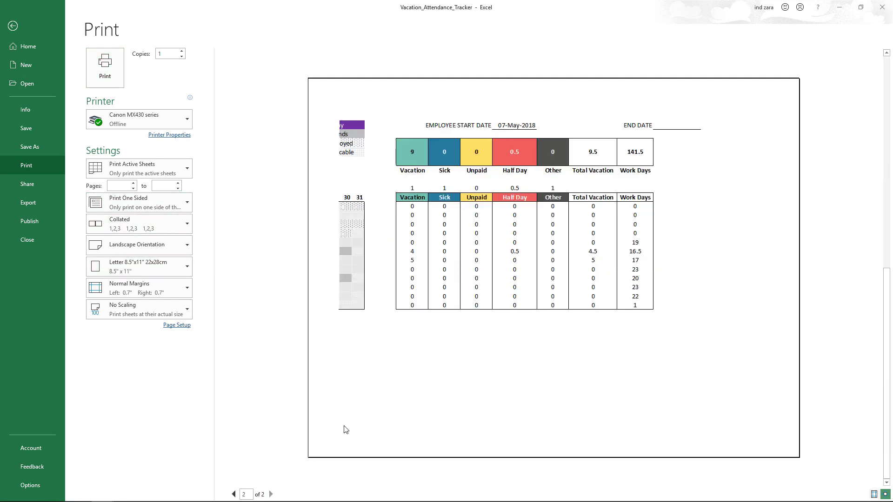
{"action": "left_click", "coordinate": [13, 26]}
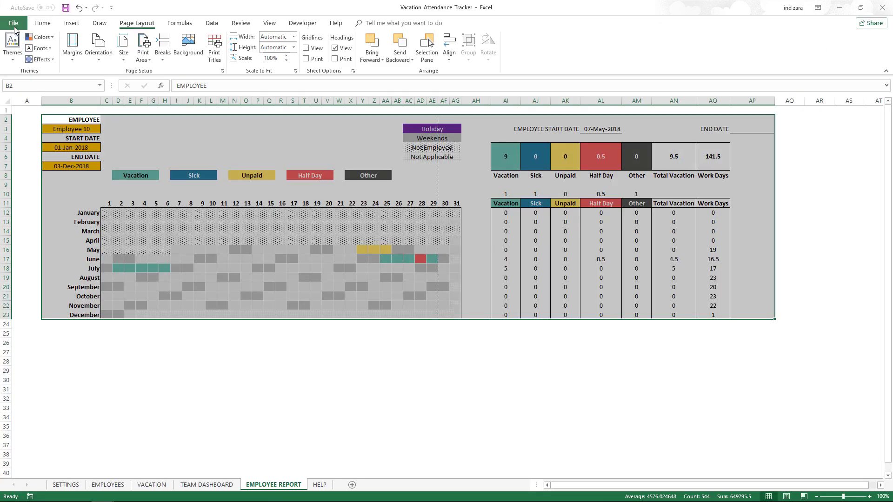
{"action": "left_click", "coordinate": [235, 148]}
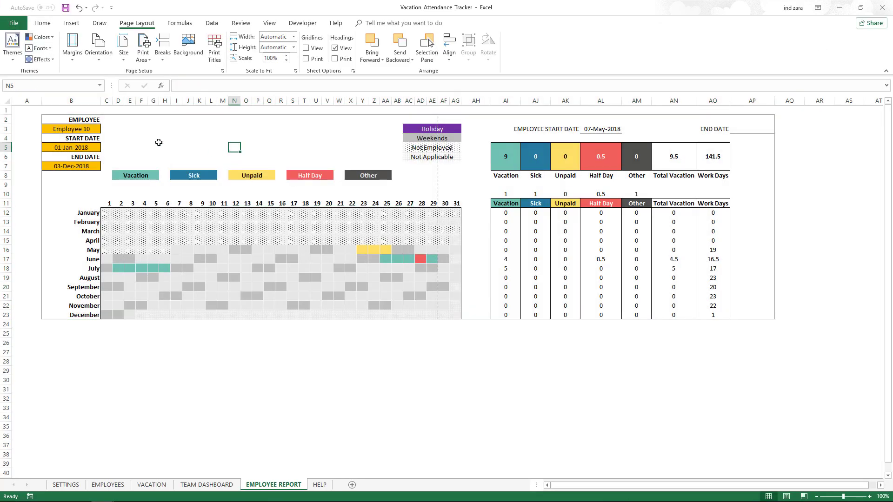
Narrow column B and check the column width of the day columns C to AG.
{"action": "left_click_drag", "start_coordinate": [102, 101], "coordinate": [88, 103]}
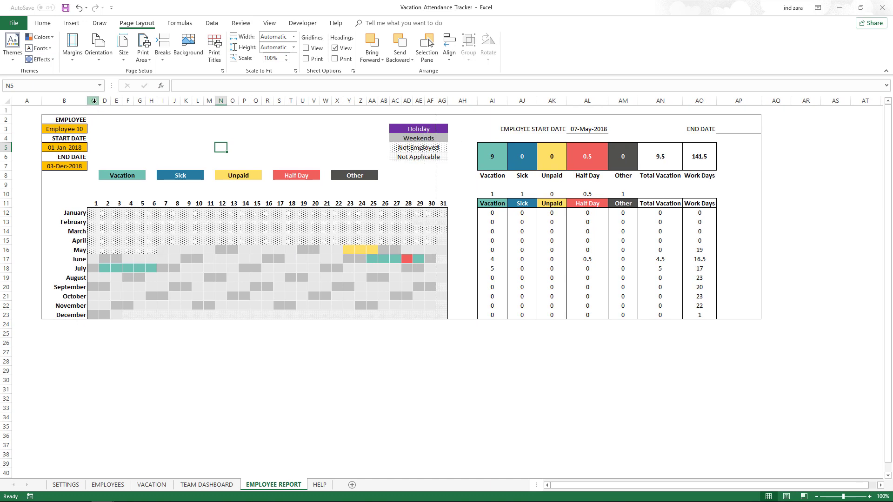
{"action": "left_click_drag", "start_coordinate": [93, 100], "coordinate": [440, 106]}
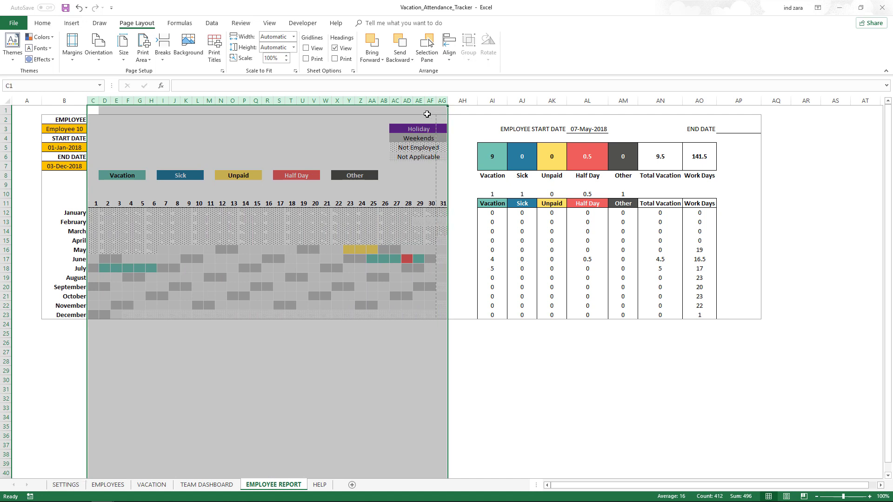
{"action": "right_click", "coordinate": [356, 144]}
{"action": "left_click", "coordinate": [391, 254]}
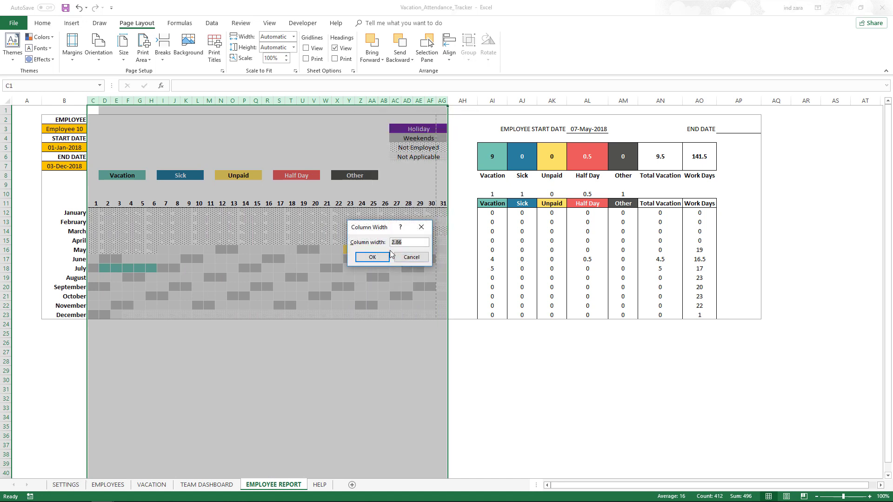
{"action": "key", "text": "Return"}
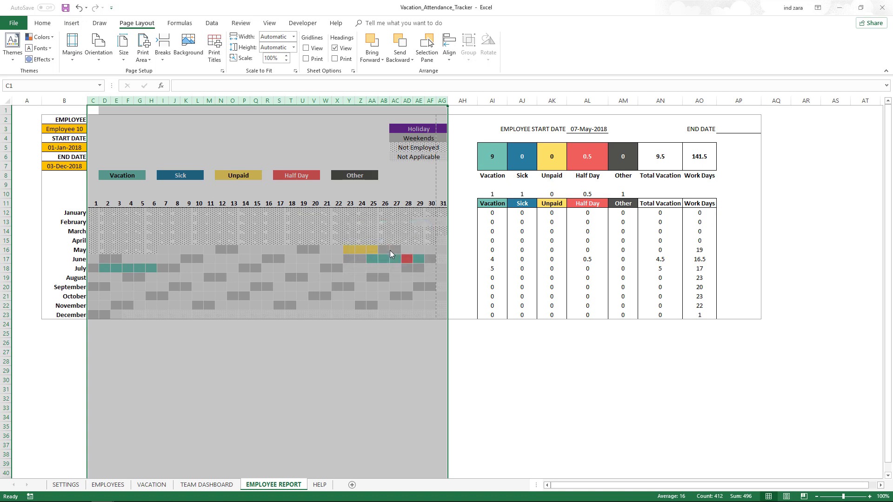
{"action": "left_click", "coordinate": [384, 334]}
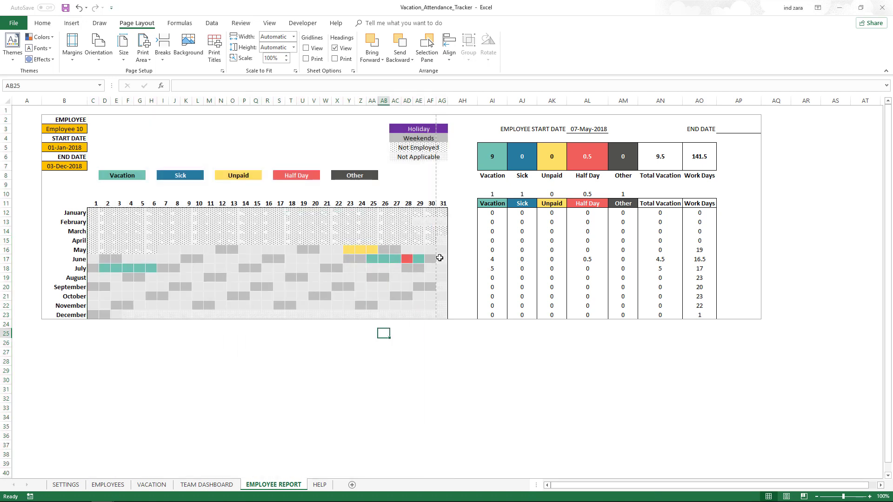
Narrow column B further and reduce the column width of the day columns C to AG so day 31 fits the first page.
{"action": "left_click_drag", "start_coordinate": [87, 102], "coordinate": [78, 103]}
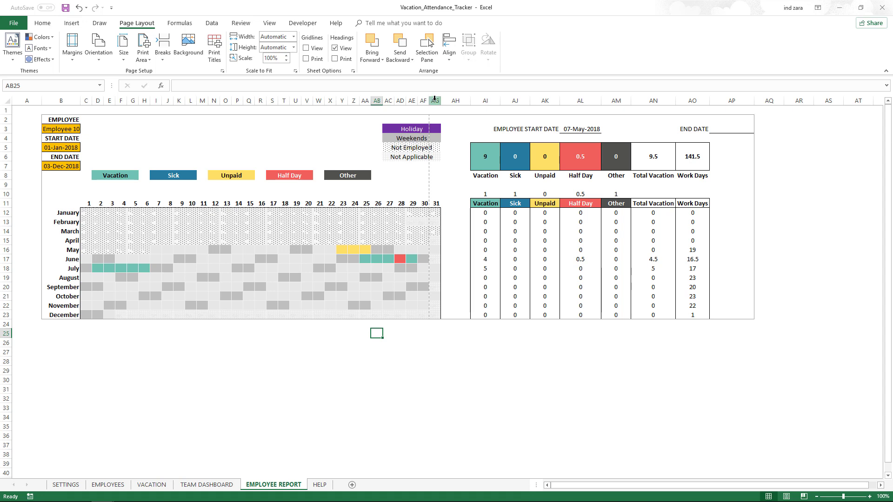
{"action": "left_click_drag", "start_coordinate": [435, 101], "coordinate": [84, 96]}
{"action": "right_click", "coordinate": [102, 132]}
{"action": "left_click", "coordinate": [125, 241]}
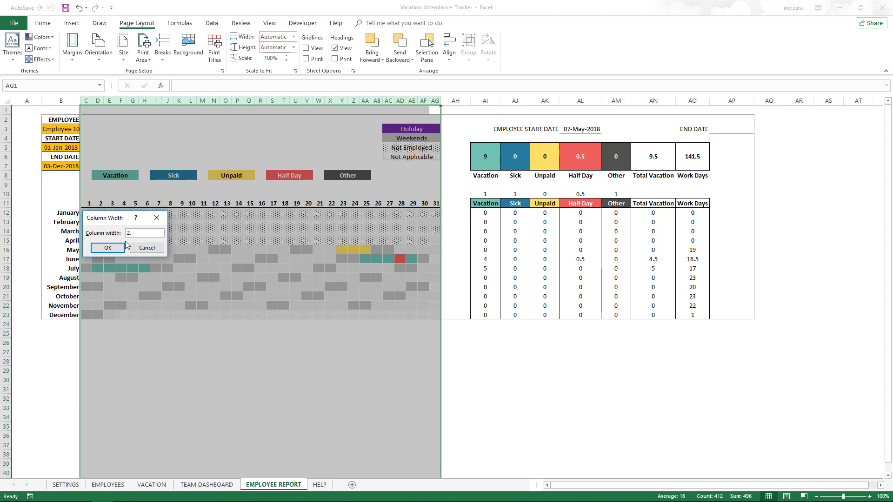
{"action": "key", "text": "Return"}
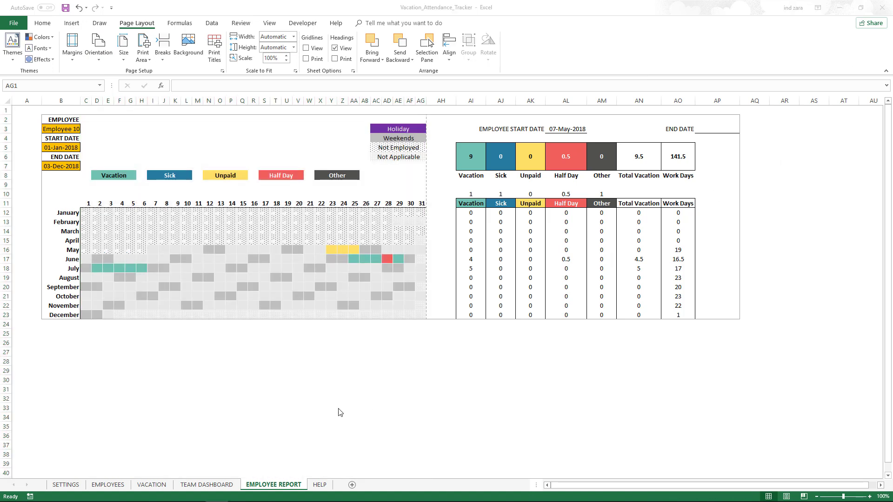
Set the width of column B to 14 so the end date fits in its cell.
{"action": "scroll", "coordinate": [331, 408], "scroll_direction": "up", "scroll_amount": 1}
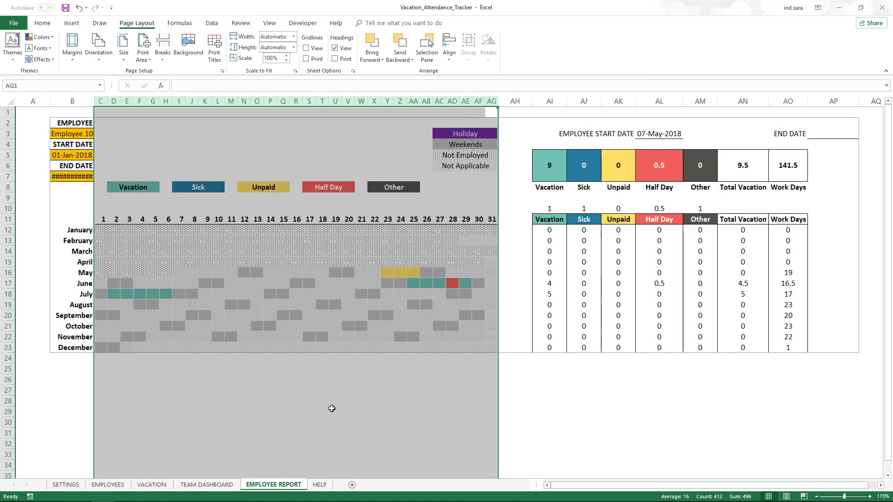
{"action": "left_click", "coordinate": [77, 291]}
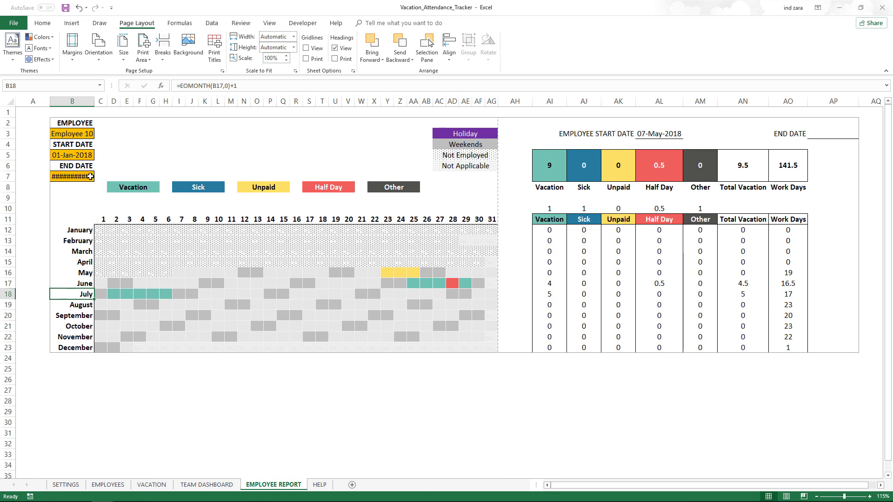
{"action": "left_click", "coordinate": [84, 101]}
{"action": "right_click", "coordinate": [85, 100]}
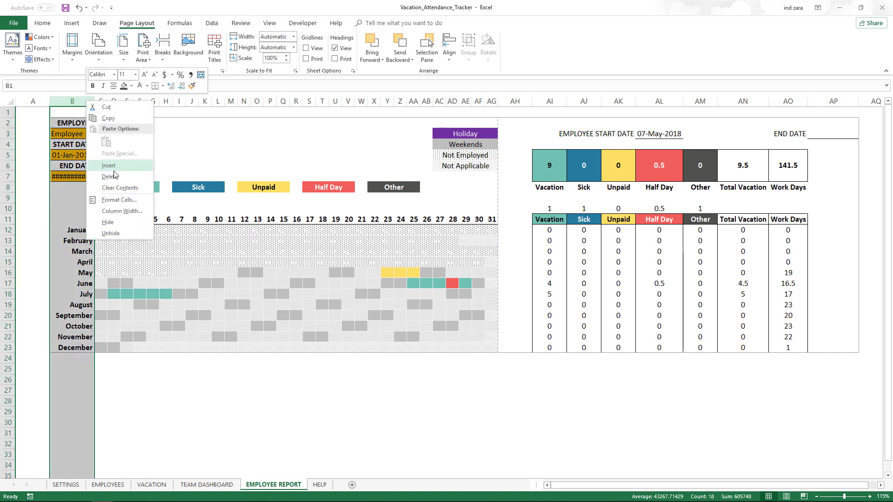
{"action": "left_click", "coordinate": [119, 216]}
{"action": "type", "text": "1"}
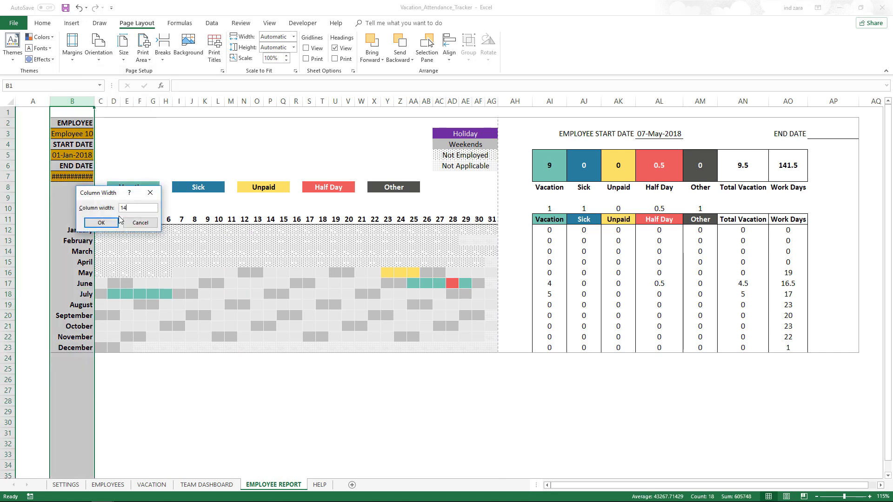
{"action": "type", "text": "4"}
{"action": "key", "text": "Return"}
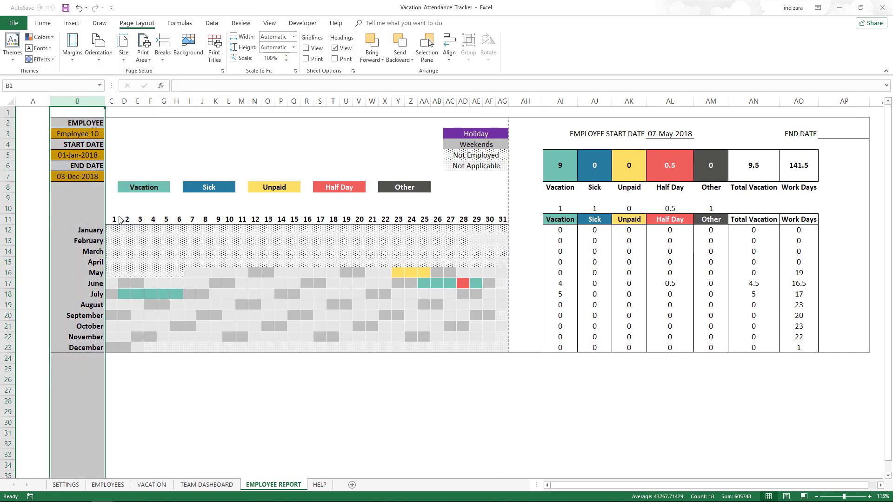
{"action": "left_click", "coordinate": [421, 355]}
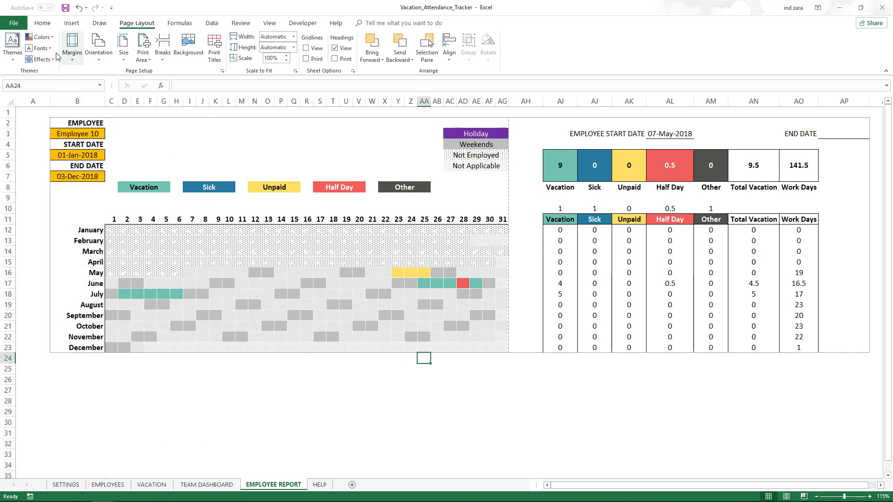
Preview both printed pages to check where the calendar and summary tables break.
{"action": "left_click", "coordinate": [14, 23]}
{"action": "left_click", "coordinate": [26, 163]}
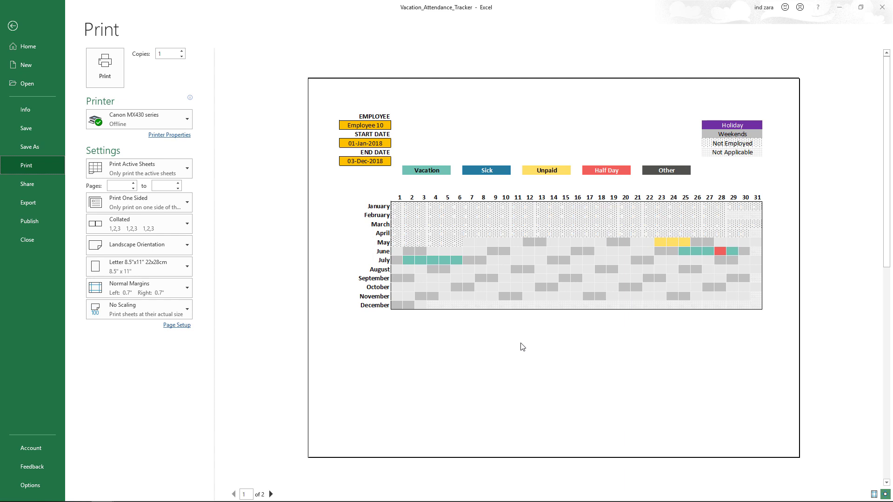
{"action": "left_click", "coordinate": [272, 493]}
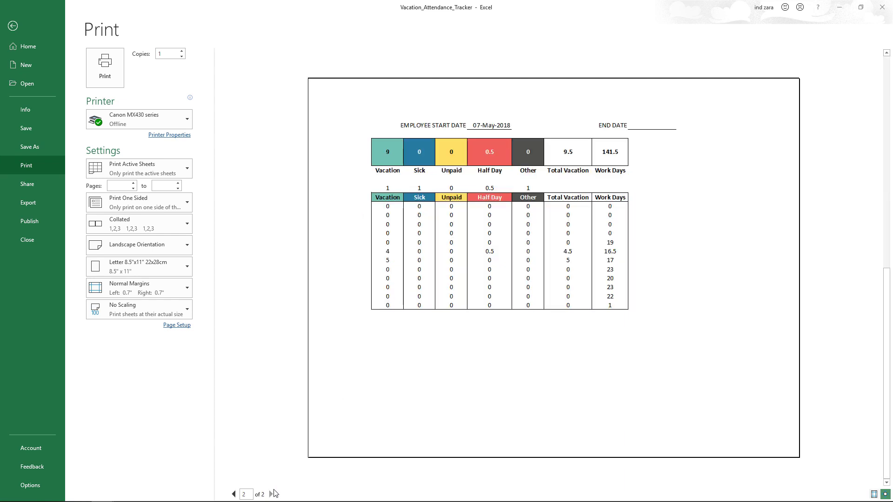
{"action": "key", "text": "Escape"}
{"action": "left_click", "coordinate": [372, 380]}
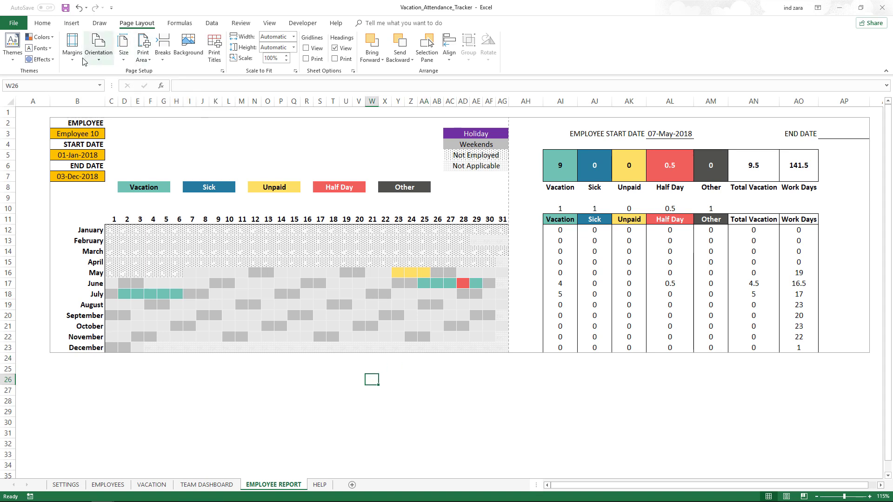
Set the print titles to repeat rows 2 to 8 at the top and column B at the left of every page.
{"action": "left_click", "coordinate": [215, 54]}
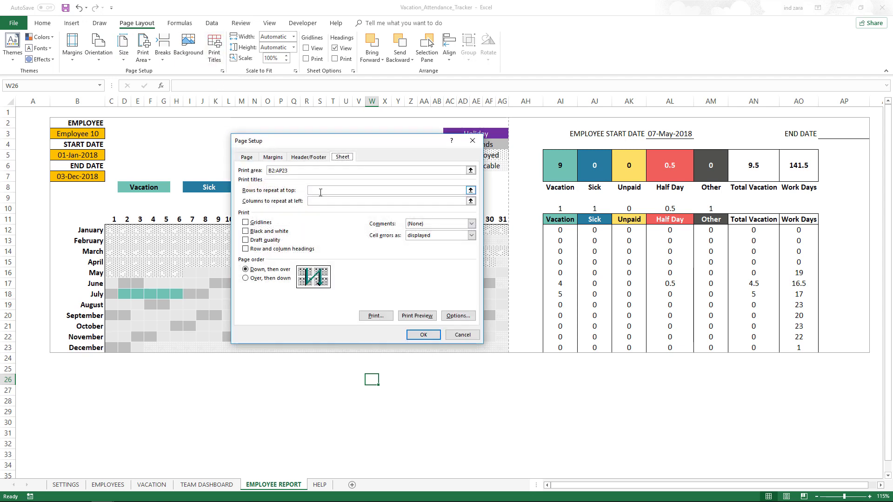
{"action": "left_click", "coordinate": [320, 192]}
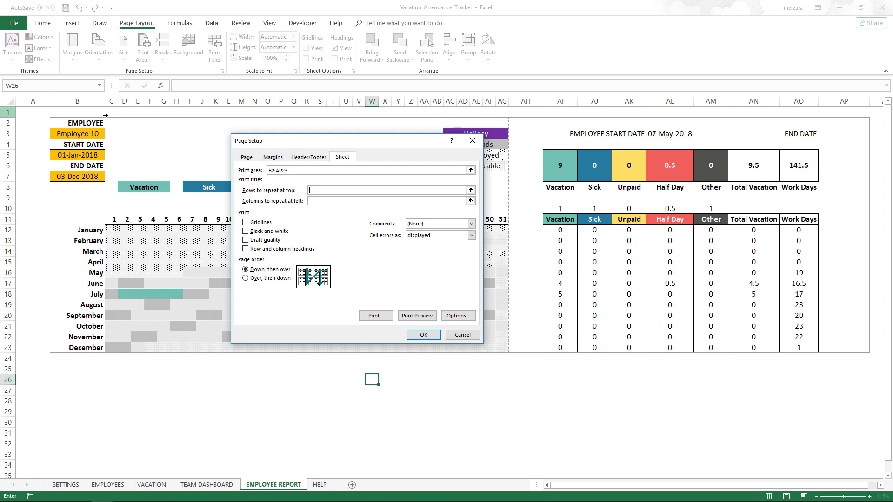
{"action": "left_click_drag", "start_coordinate": [10, 122], "coordinate": [3, 185]}
{"action": "key", "text": "Return"}
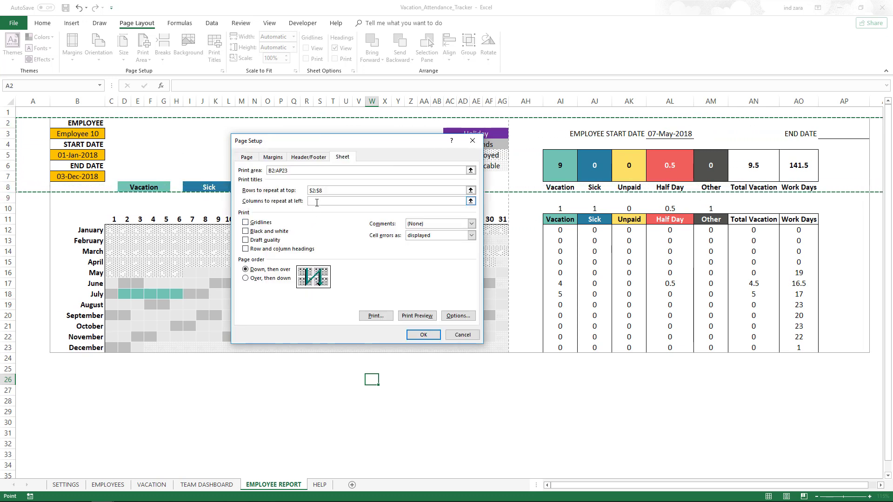
{"action": "left_click", "coordinate": [317, 202]}
{"action": "left_click", "coordinate": [78, 102]}
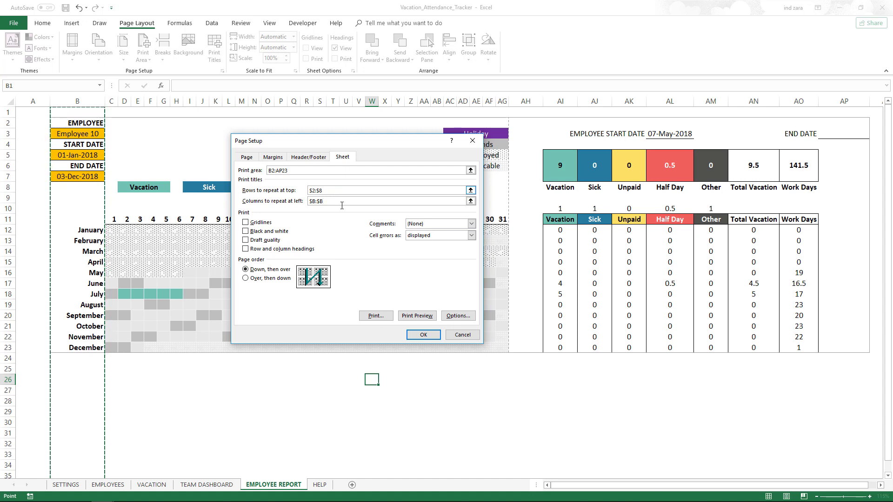
Preview both printed pages with the repeated title rows and column.
{"action": "left_click", "coordinate": [414, 317]}
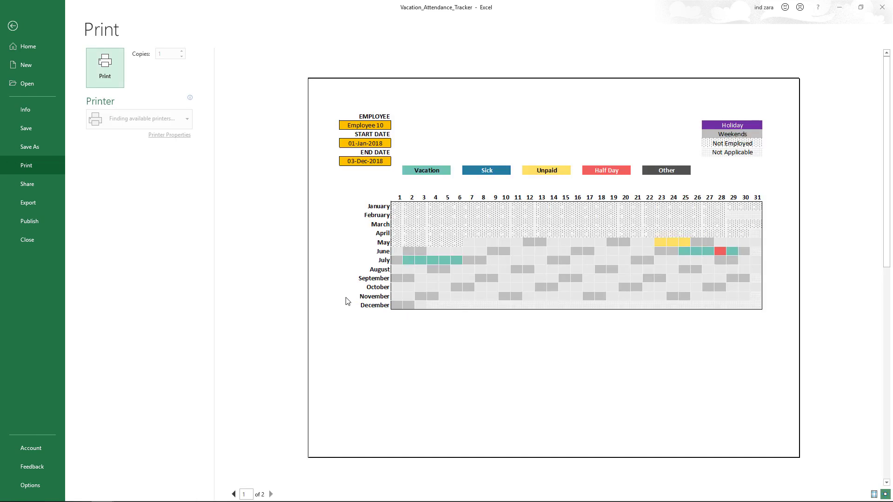
{"action": "left_click", "coordinate": [271, 495]}
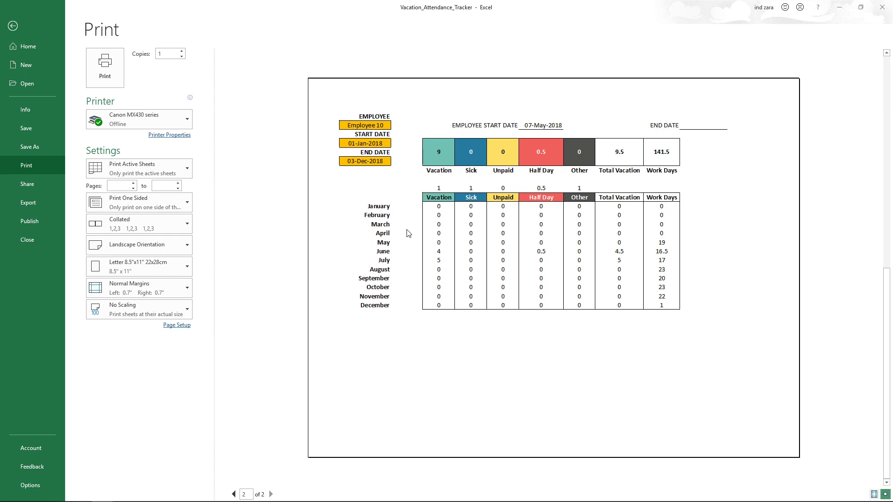
{"action": "left_click", "coordinate": [11, 27]}
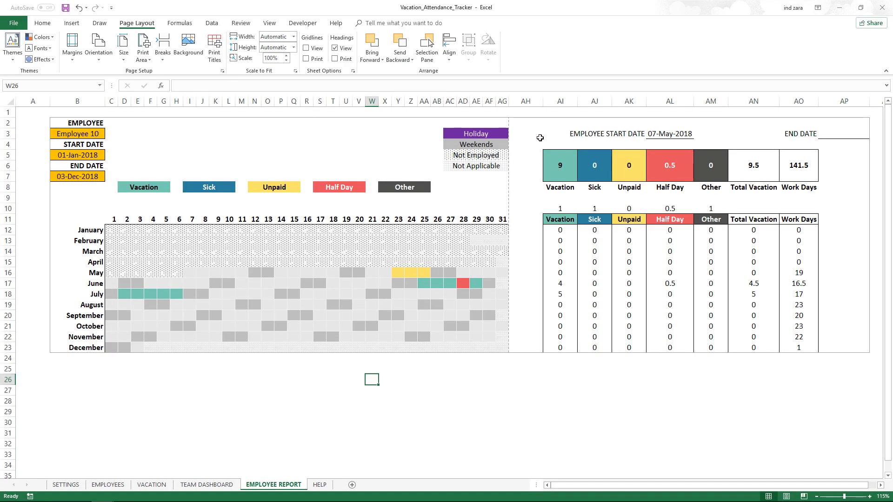
Narrow the spacer column AH between the calendar and the summary table to a width of 3.
{"action": "left_click", "coordinate": [539, 102]}
{"action": "right_click", "coordinate": [540, 102]}
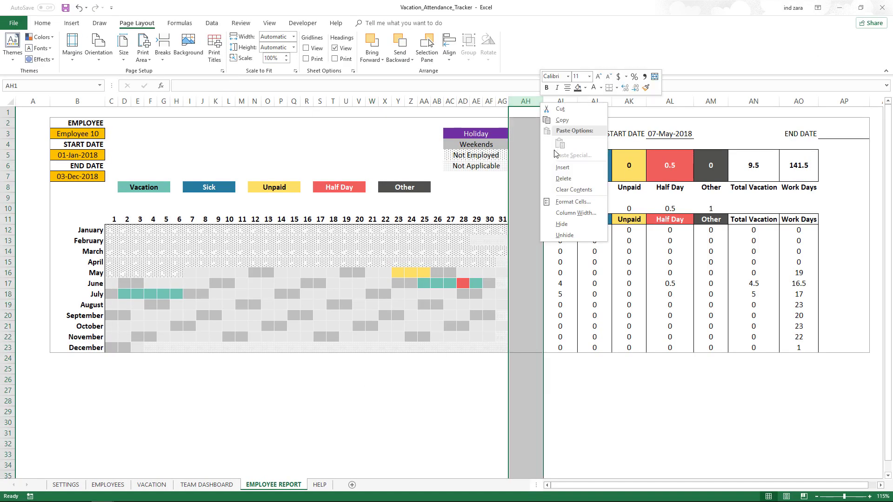
{"action": "left_click", "coordinate": [563, 211]}
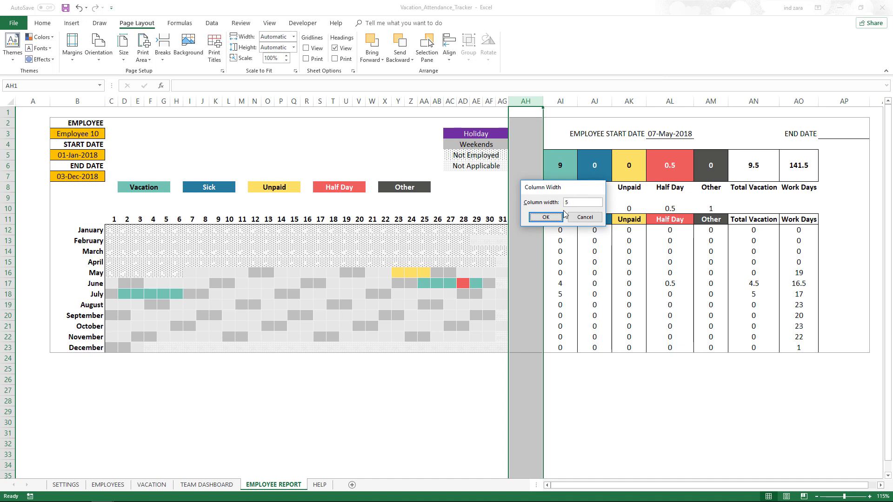
{"action": "key", "text": "Return"}
{"action": "right_click", "coordinate": [520, 103]}
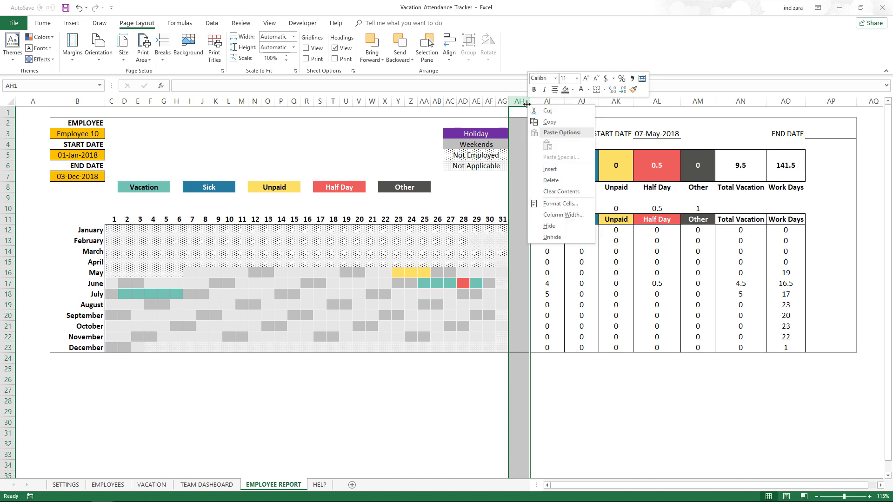
{"action": "left_click", "coordinate": [558, 216]}
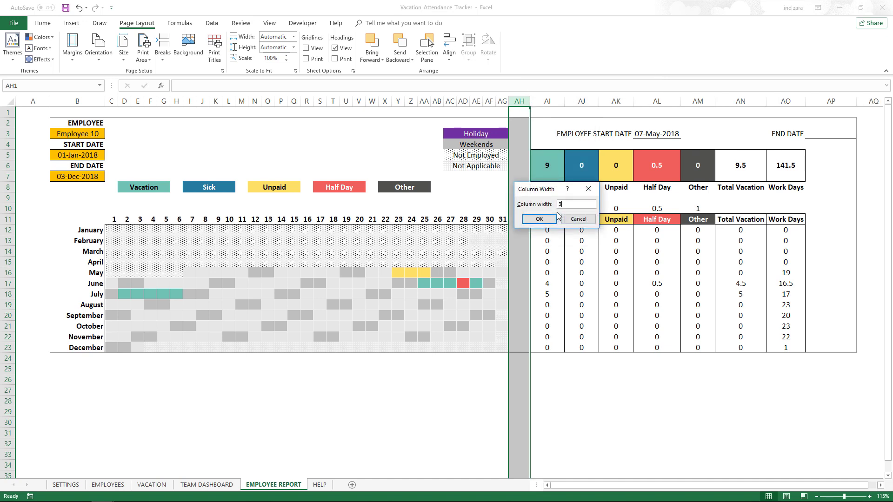
{"action": "key", "text": "Return"}
{"action": "left_click", "coordinate": [553, 358]}
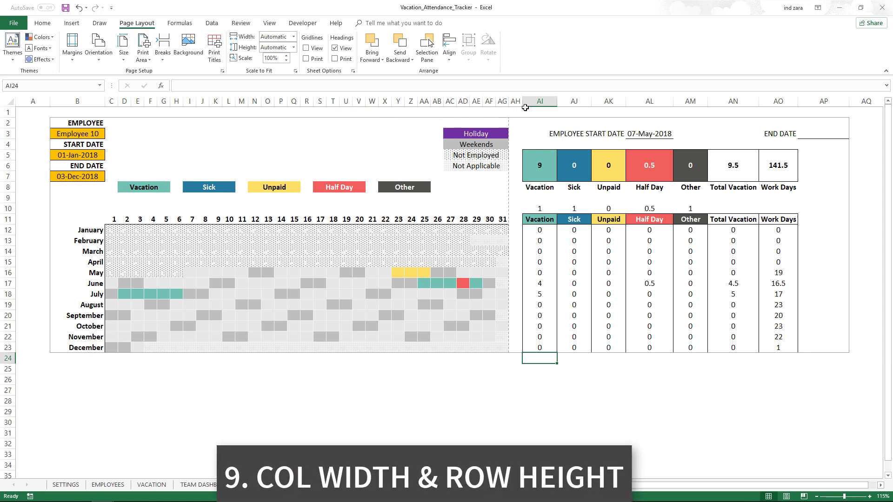
Widen column AP for the end date line and column AO for the Work Days figures slightly.
{"action": "left_click_drag", "start_coordinate": [525, 107], "coordinate": [690, 99]}
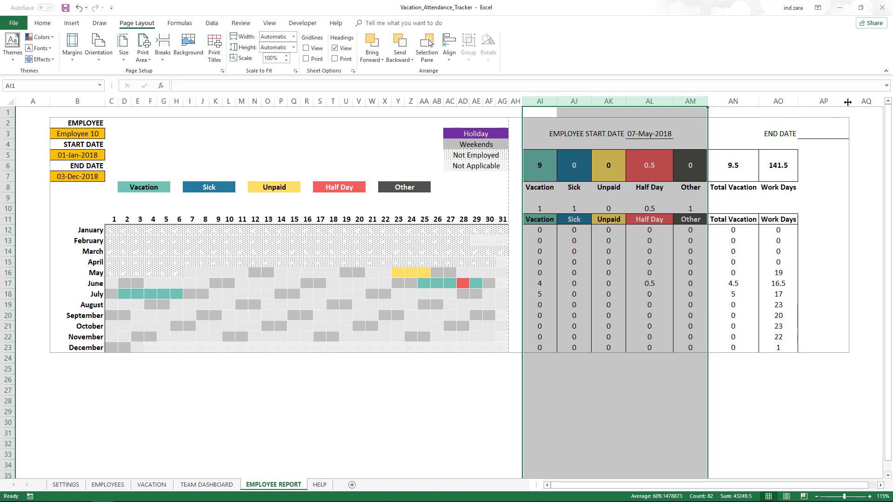
{"action": "left_click_drag", "start_coordinate": [847, 102], "coordinate": [859, 102]}
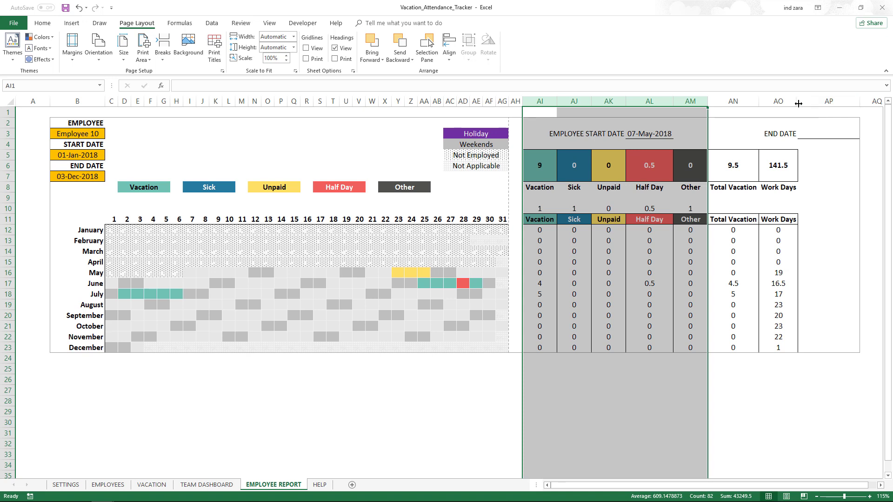
{"action": "left_click_drag", "start_coordinate": [799, 101], "coordinate": [808, 103]}
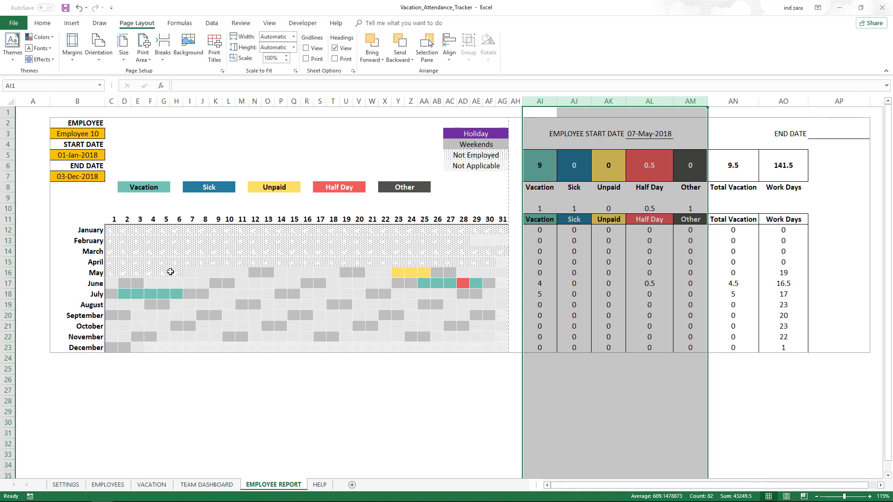
Preview both printed pages and check the unused space below the calendar and summary table.
{"action": "left_click", "coordinate": [86, 233]}
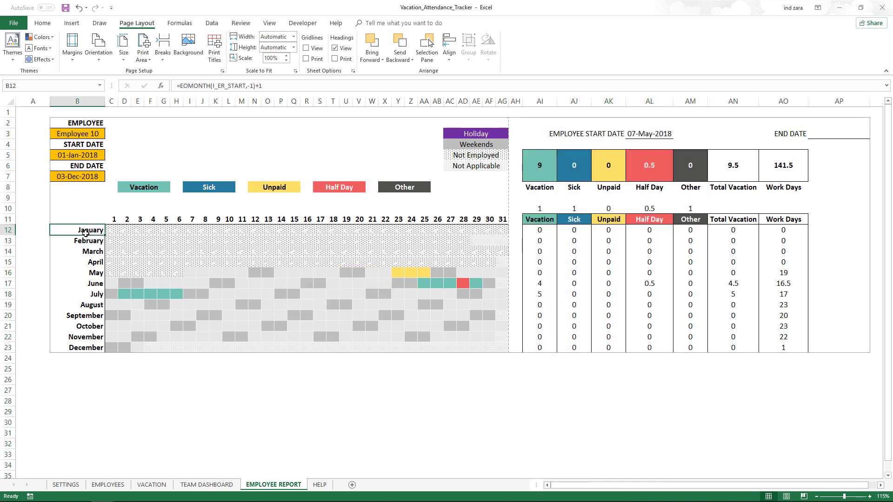
{"action": "left_click", "coordinate": [14, 23]}
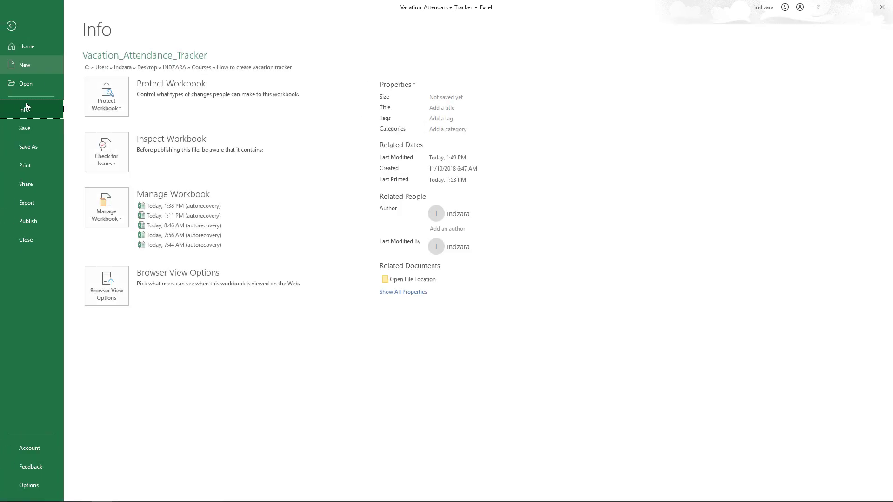
{"action": "left_click", "coordinate": [34, 166]}
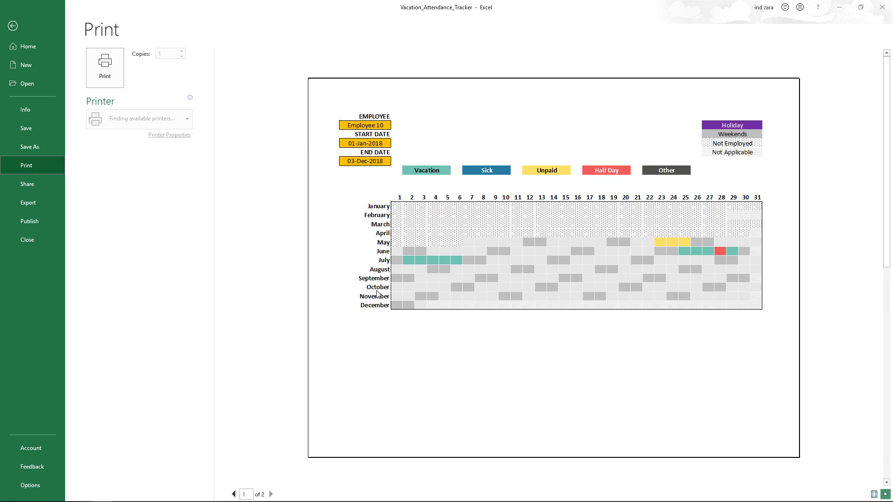
{"action": "left_click", "coordinate": [271, 494]}
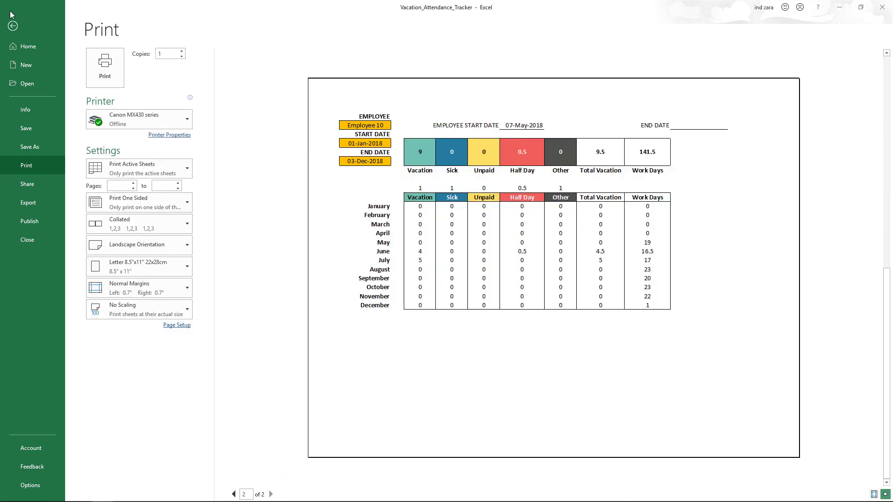
{"action": "left_click", "coordinate": [13, 25]}
{"action": "left_click", "coordinate": [71, 364]}
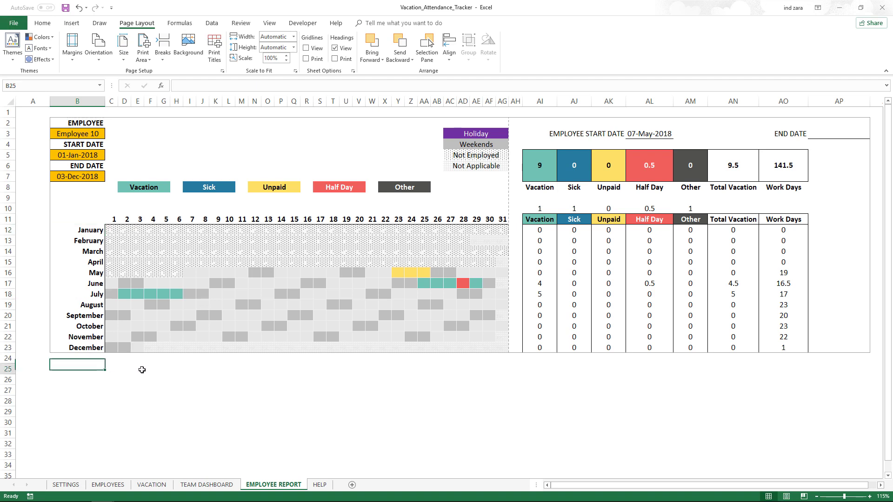
{"action": "mouse_move", "coordinate": [142, 370]}
{"action": "left_mouse_down"}
{"action": "mouse_move", "coordinate": [524, 414]}
{"action": "mouse_move", "coordinate": [507, 453]}
{"action": "left_mouse_up"}
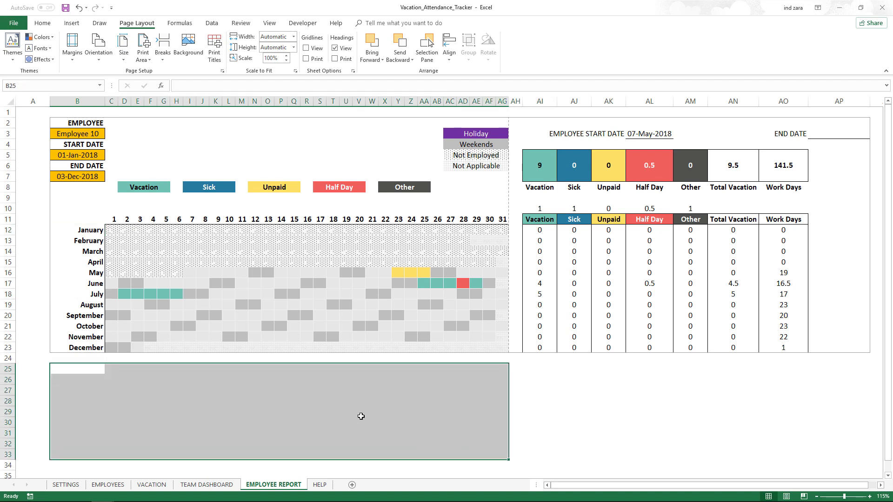
{"action": "left_click", "coordinate": [75, 371]}
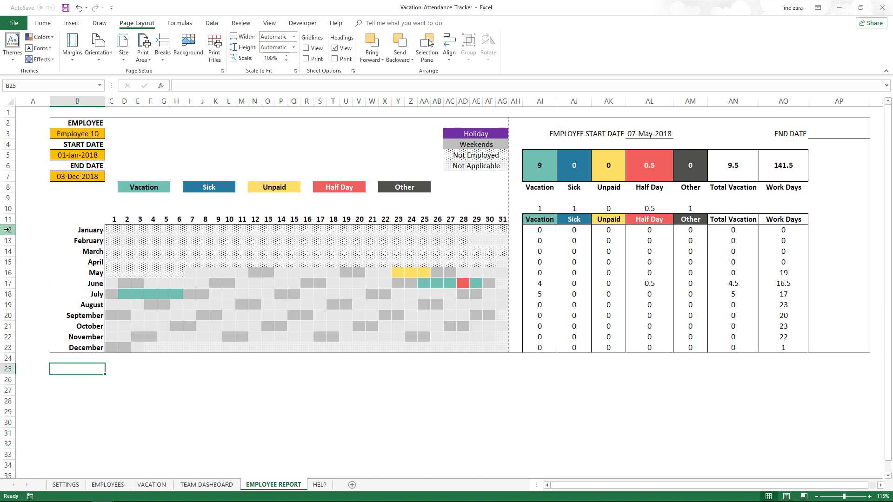
Set the height of the month rows 12 to 23 to 25.
{"action": "left_click_drag", "start_coordinate": [7, 230], "coordinate": [2, 348]}
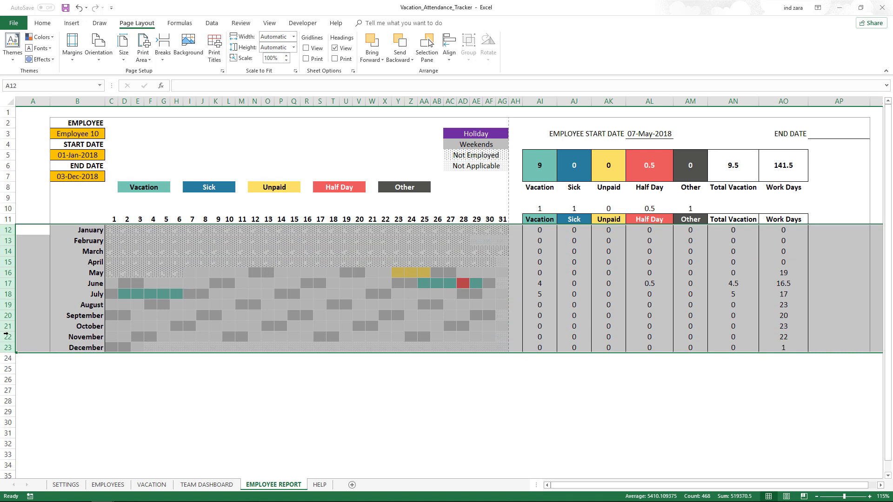
{"action": "right_click", "coordinate": [9, 317]}
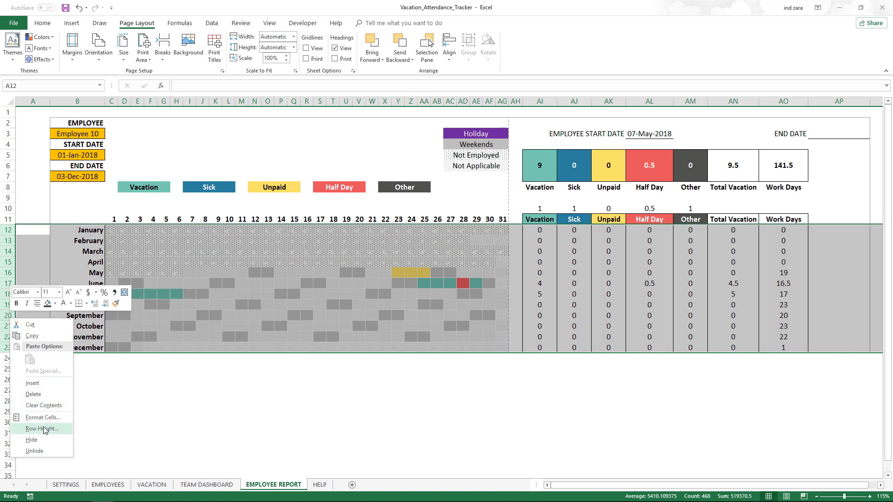
{"action": "left_click", "coordinate": [42, 429]}
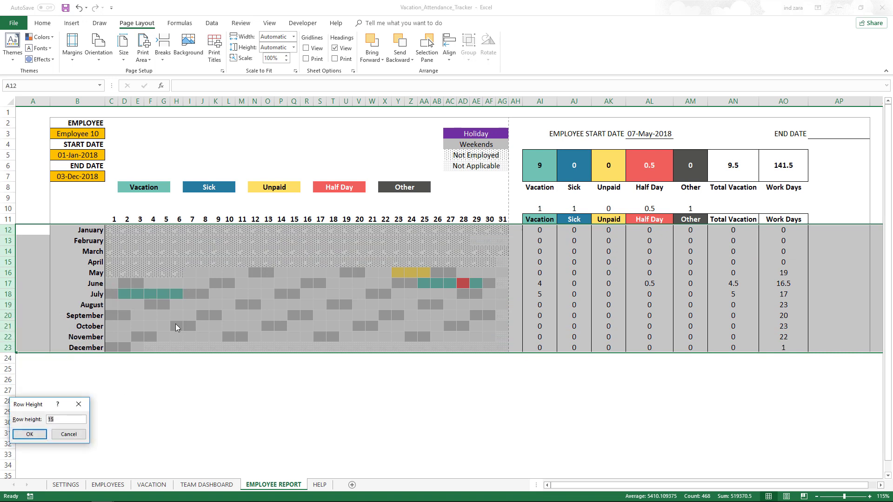
{"action": "left_click_drag", "start_coordinate": [39, 401], "coordinate": [306, 276]}
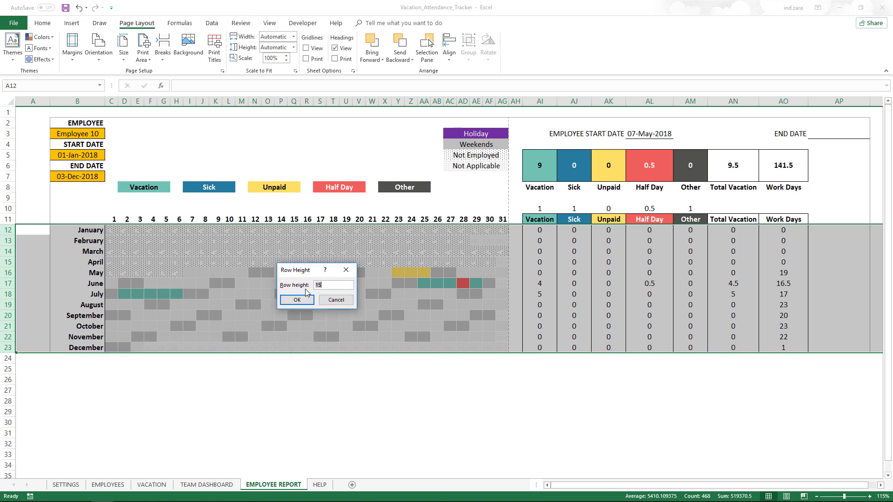
{"action": "type", "text": "25"}
{"action": "key", "text": "Return"}
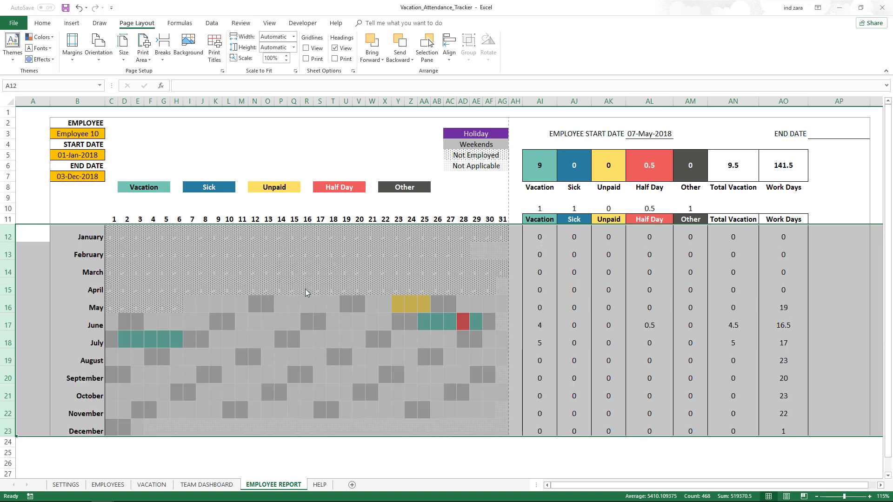
{"action": "left_click", "coordinate": [161, 300]}
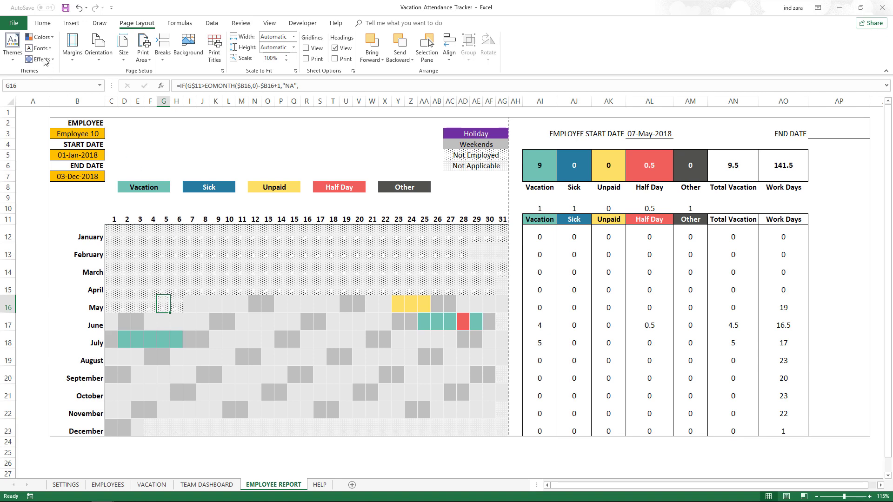
Preview both printed pages with the taller month rows.
{"action": "left_click", "coordinate": [20, 24]}
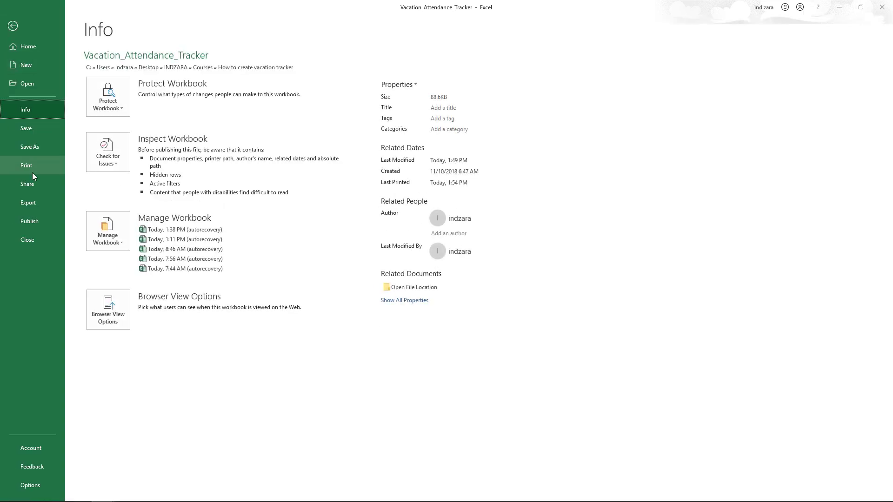
{"action": "left_click", "coordinate": [32, 172]}
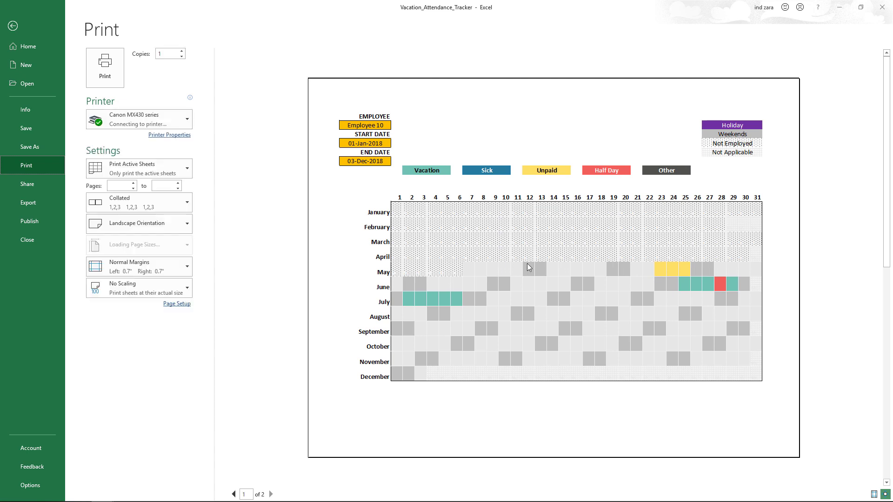
{"action": "left_click", "coordinate": [273, 494]}
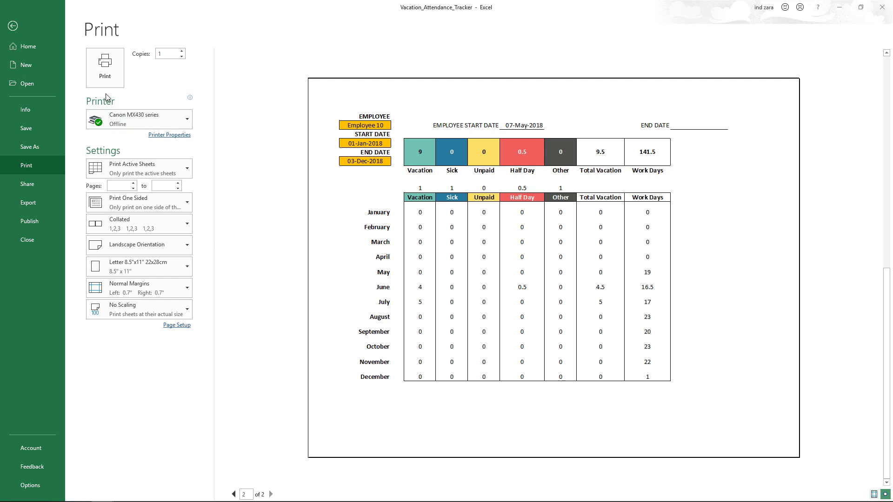
{"action": "left_click", "coordinate": [13, 25]}
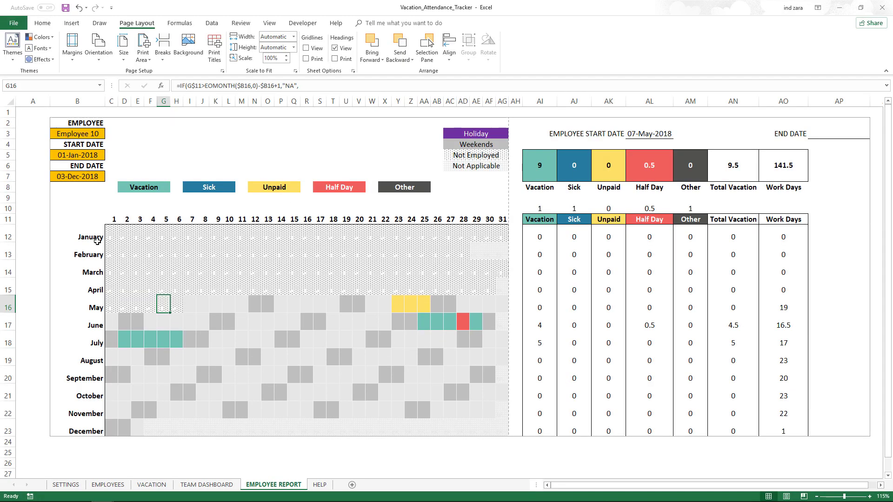
Increase the font size of the summary totals from Vacation to Work Days, starting at AI5, to 20.
{"action": "left_click_drag", "start_coordinate": [97, 241], "coordinate": [96, 421]}
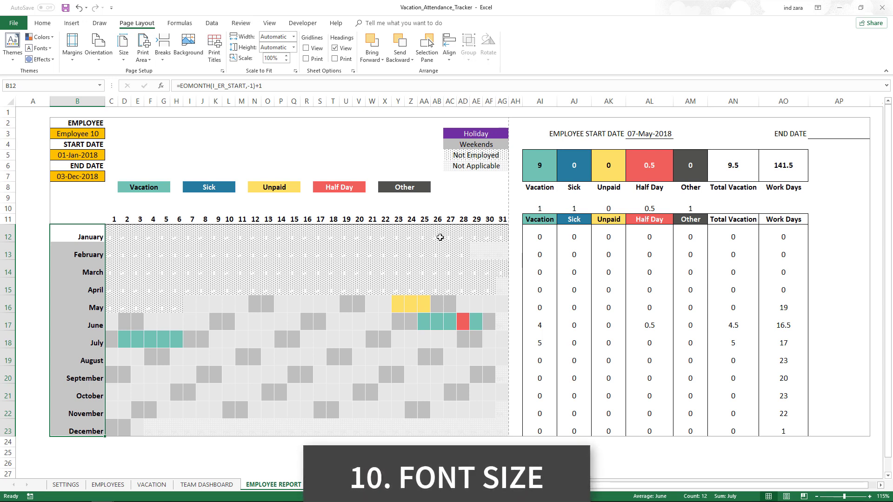
{"action": "left_click_drag", "start_coordinate": [540, 168], "coordinate": [771, 168]}
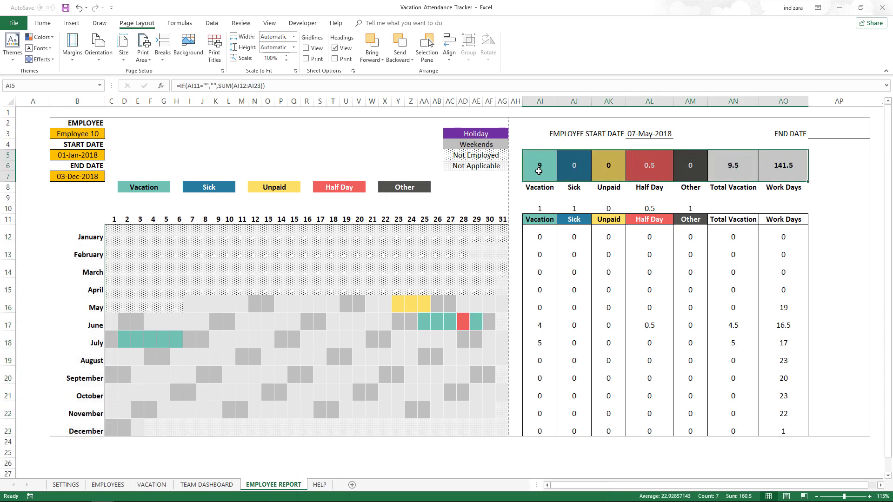
{"action": "left_click", "coordinate": [43, 24]}
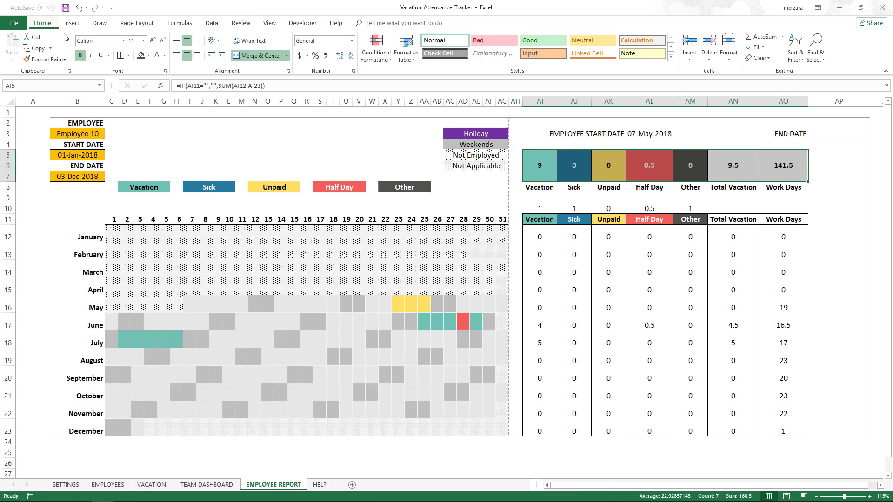
{"action": "left_click", "coordinate": [150, 42]}
{"action": "left_click", "coordinate": [150, 41]}
{"action": "left_click", "coordinate": [151, 42]}
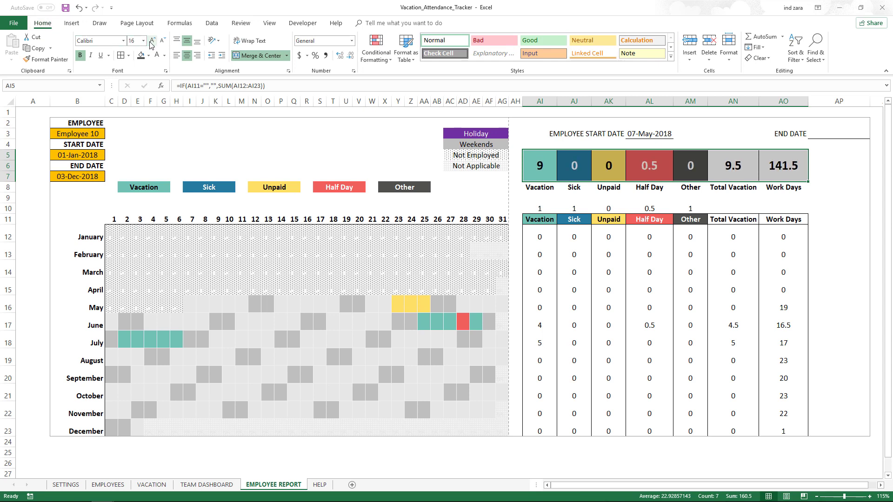
{"action": "left_click", "coordinate": [151, 41]}
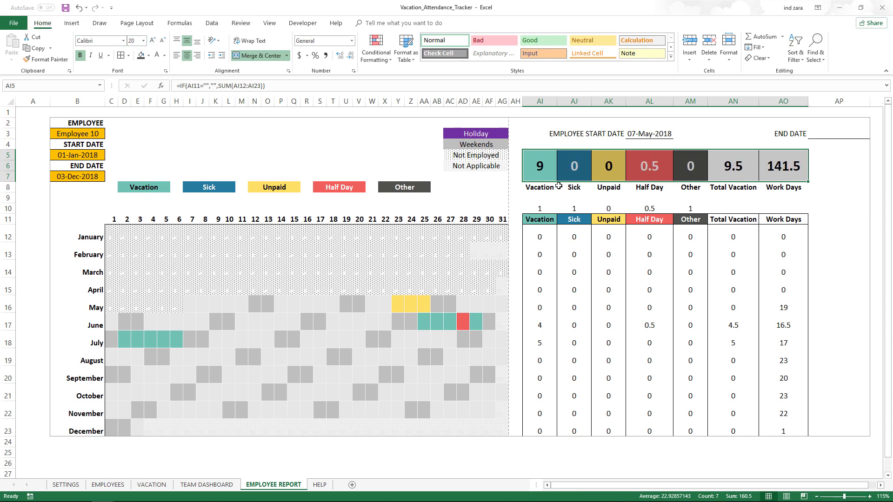
{"action": "left_click", "coordinate": [846, 182]}
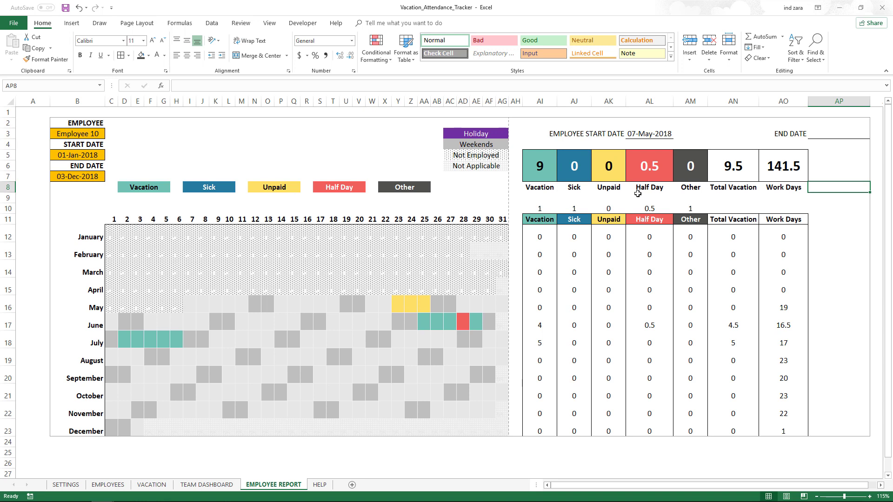
Set the width of the leave type columns AI to AM to 12.
{"action": "left_click_drag", "start_coordinate": [545, 102], "coordinate": [690, 102]}
{"action": "left_click", "coordinate": [642, 100]}
{"action": "right_click", "coordinate": [688, 103]}
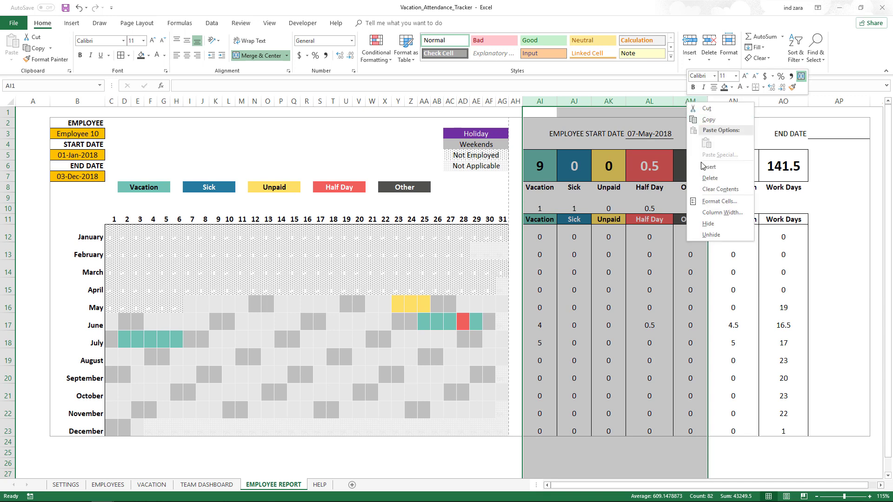
{"action": "left_click", "coordinate": [715, 213]}
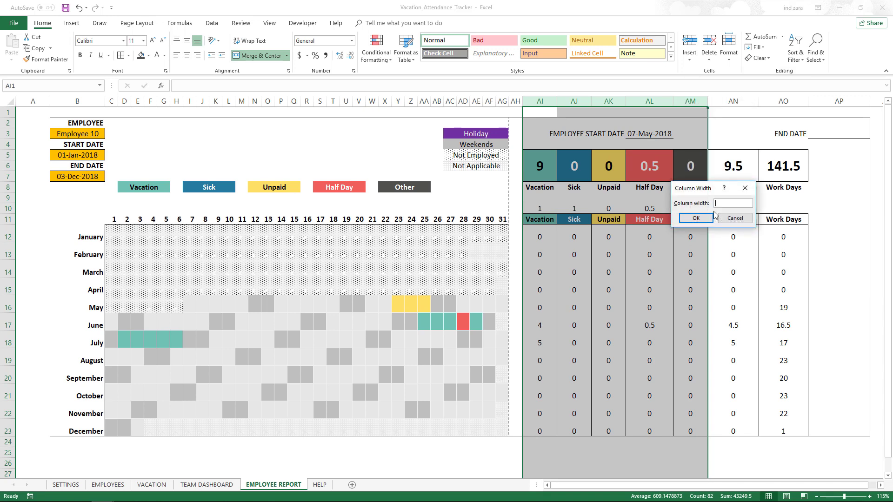
{"action": "type", "text": "12"}
{"action": "key", "text": "Return"}
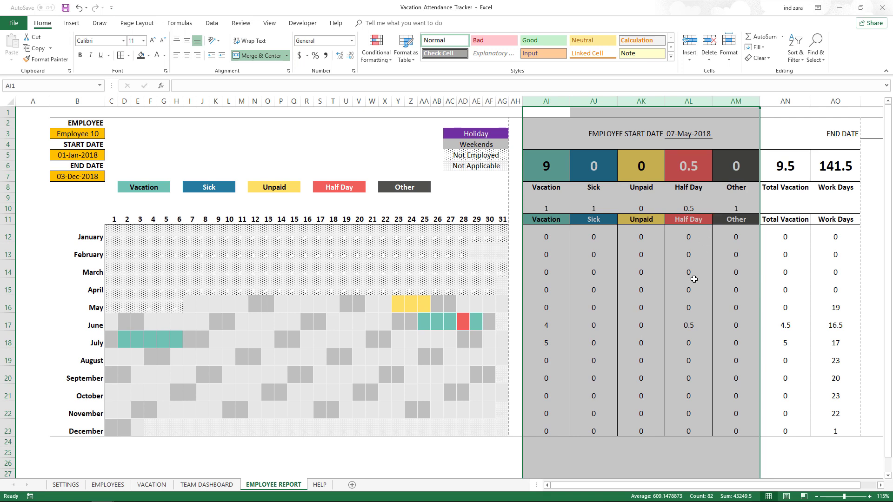
{"action": "left_click", "coordinate": [692, 285]}
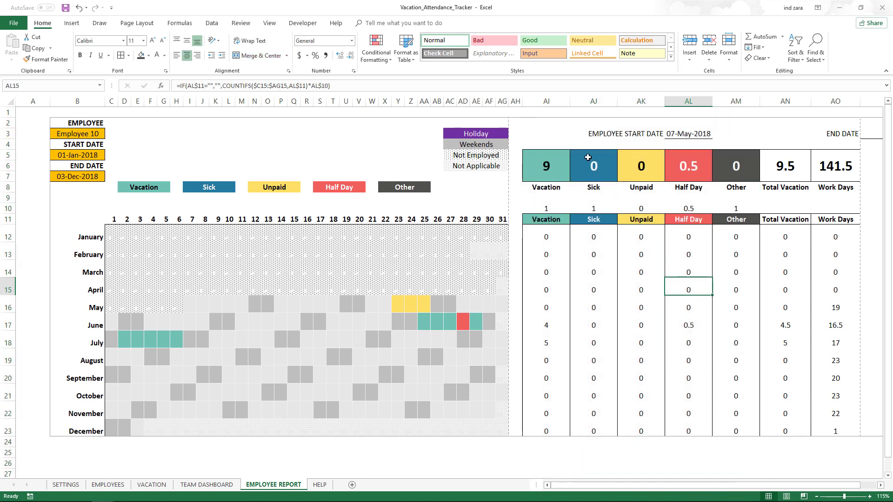
Try a width of 11 for the leave type columns AI to AM and check the employee start date cell.
{"action": "left_click_drag", "start_coordinate": [556, 101], "coordinate": [732, 95]}
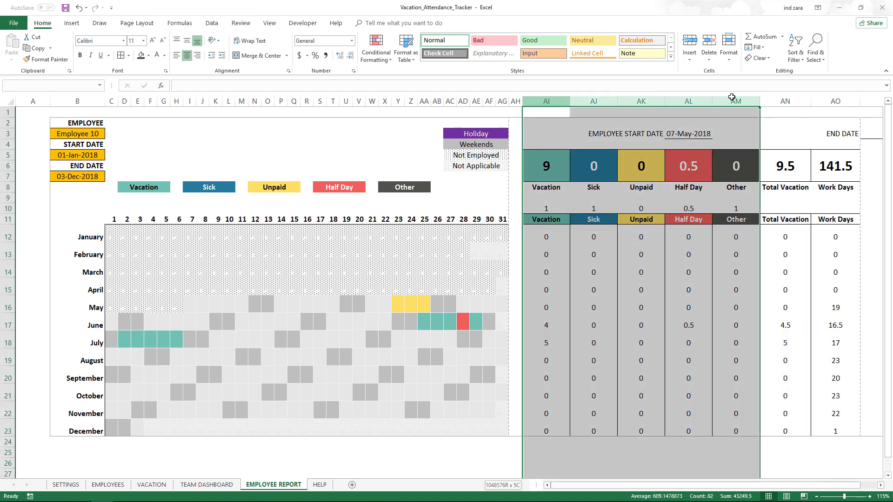
{"action": "right_click", "coordinate": [732, 96]}
{"action": "left_click", "coordinate": [752, 214]}
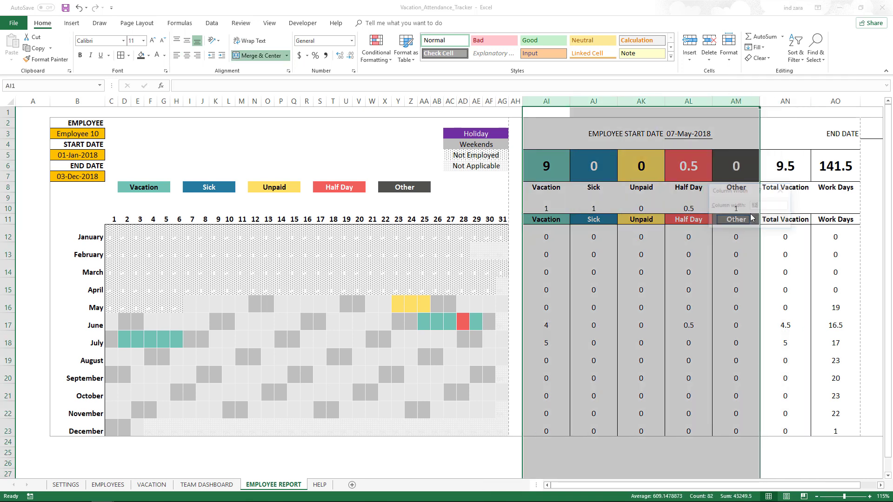
{"action": "type", "text": "11"}
{"action": "key", "text": "Return"}
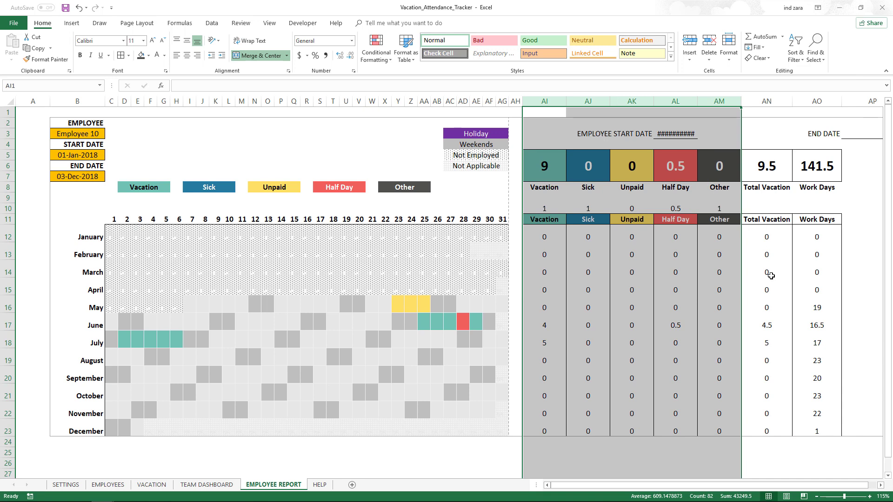
{"action": "left_click", "coordinate": [771, 276]}
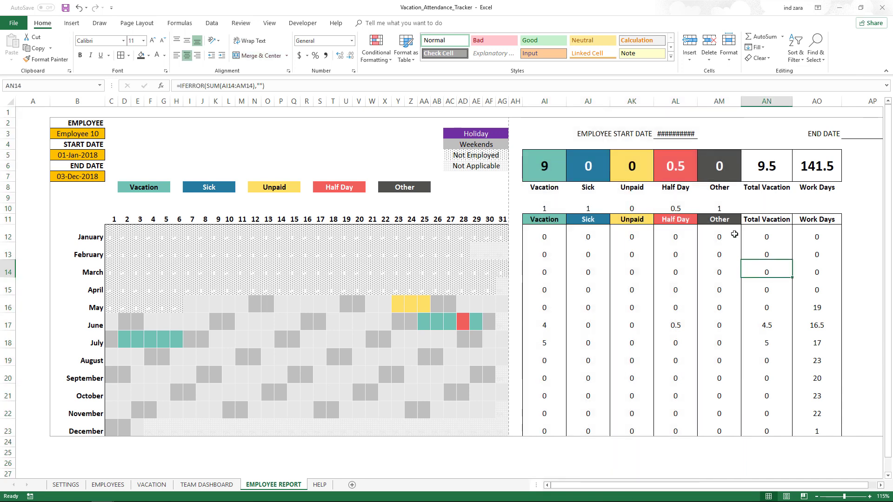
{"action": "left_click", "coordinate": [681, 133]}
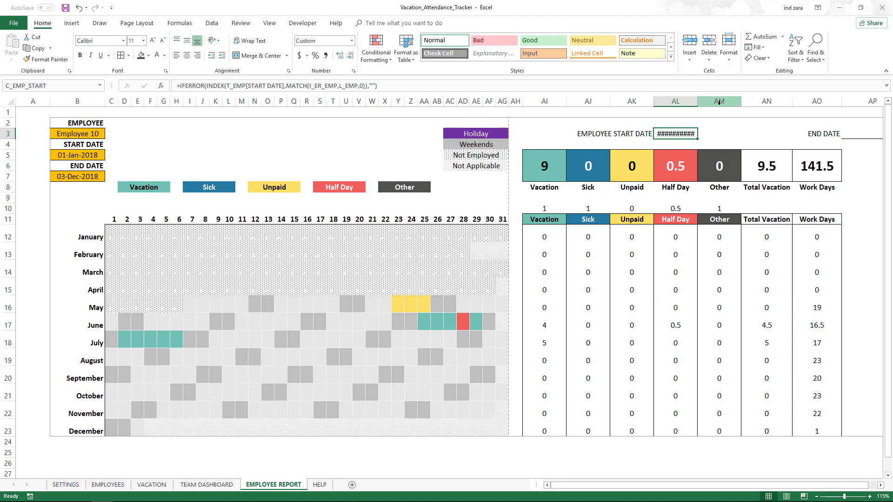
Widen the leave type columns AI to AM again so the full employee start date fits.
{"action": "left_click_drag", "start_coordinate": [719, 101], "coordinate": [545, 102]}
{"action": "left_click_drag", "start_coordinate": [741, 101], "coordinate": [760, 101]}
{"action": "left_click", "coordinate": [808, 454]}
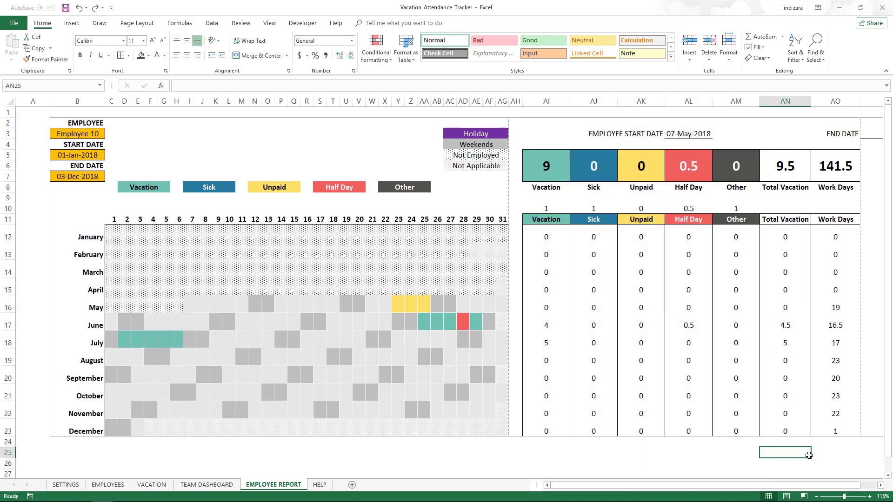
Preview the printed calendar page and summary page to check how the leave columns fit.
{"action": "scroll", "coordinate": [757, 389], "scroll_direction": "down", "scroll_amount": 1, "text": "ctrl"}
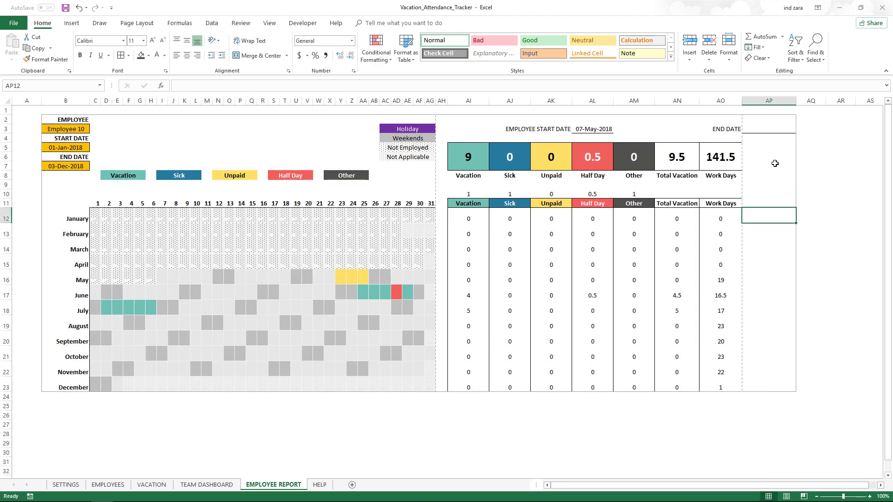
{"action": "right_click", "coordinate": [772, 101]}
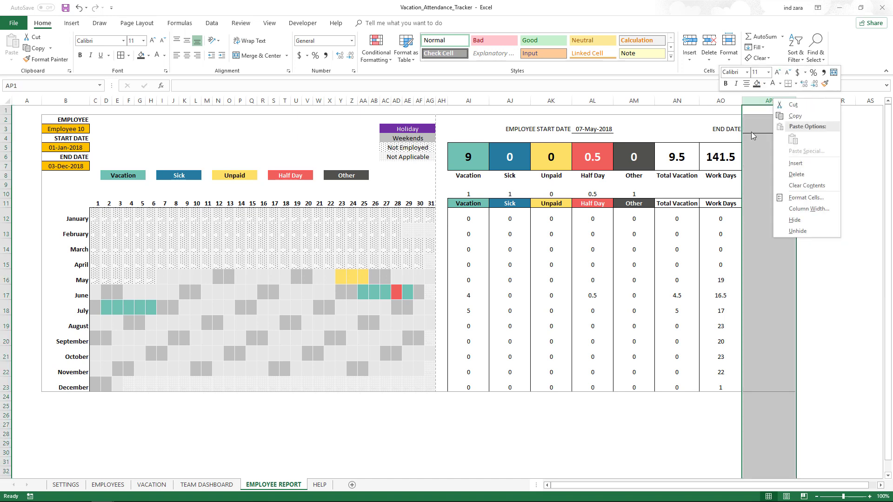
{"action": "key", "text": "Escape"}
{"action": "left_click", "coordinate": [13, 22]}
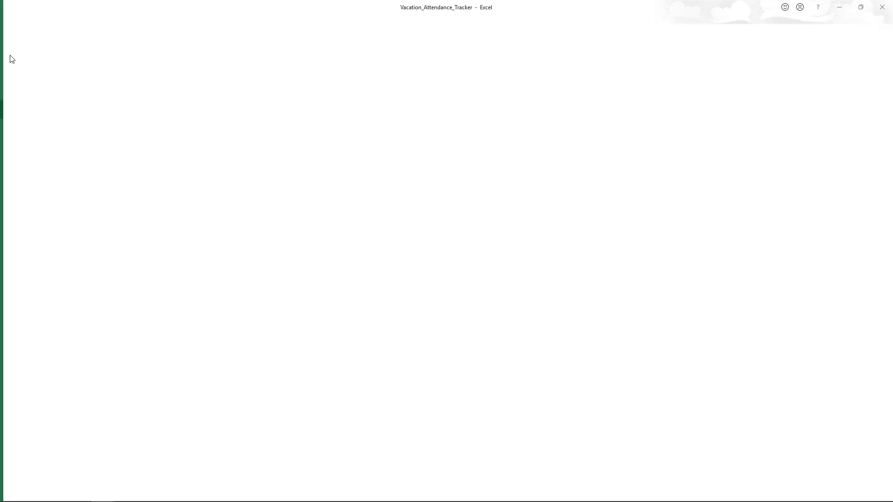
{"action": "left_click", "coordinate": [22, 169]}
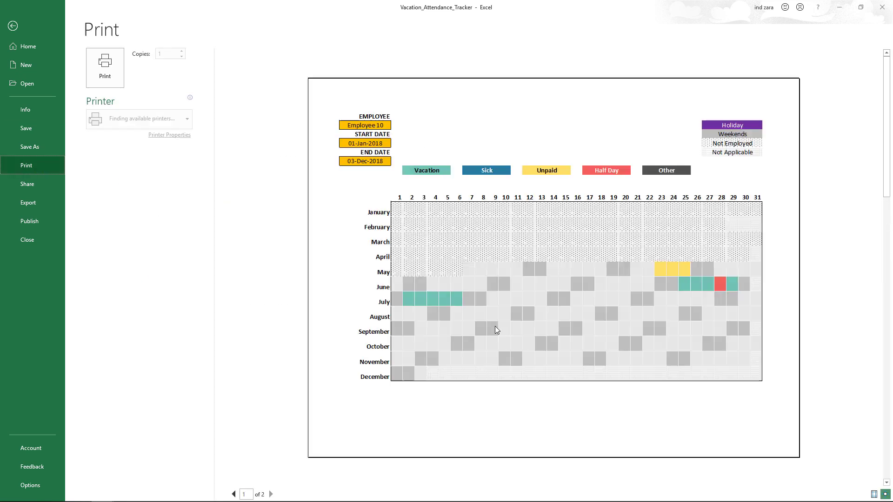
{"action": "left_click", "coordinate": [272, 494]}
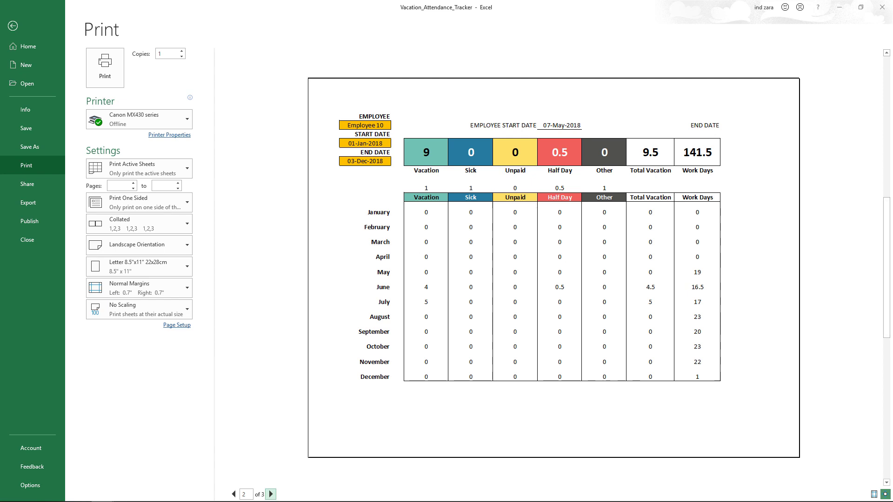
{"action": "key", "text": "Escape"}
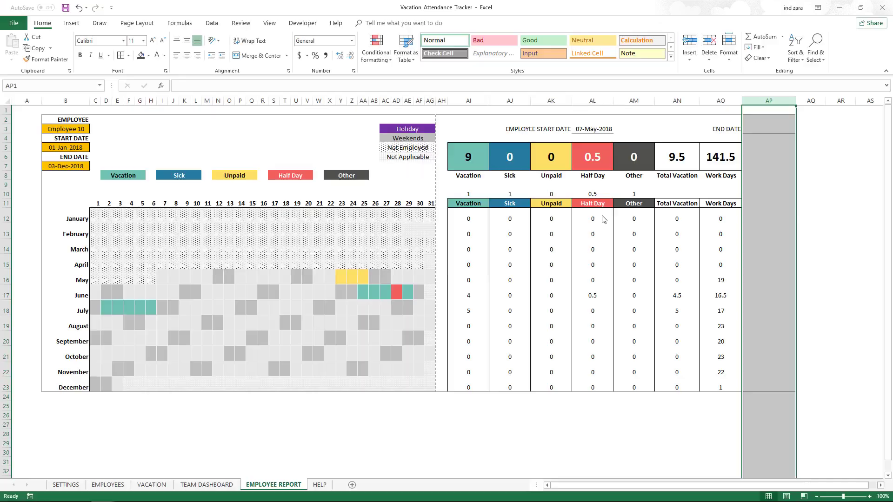
Increase the font size of the monthly leave figures in AI12:AO23 to 14.
{"action": "left_click_drag", "start_coordinate": [472, 217], "coordinate": [717, 379]}
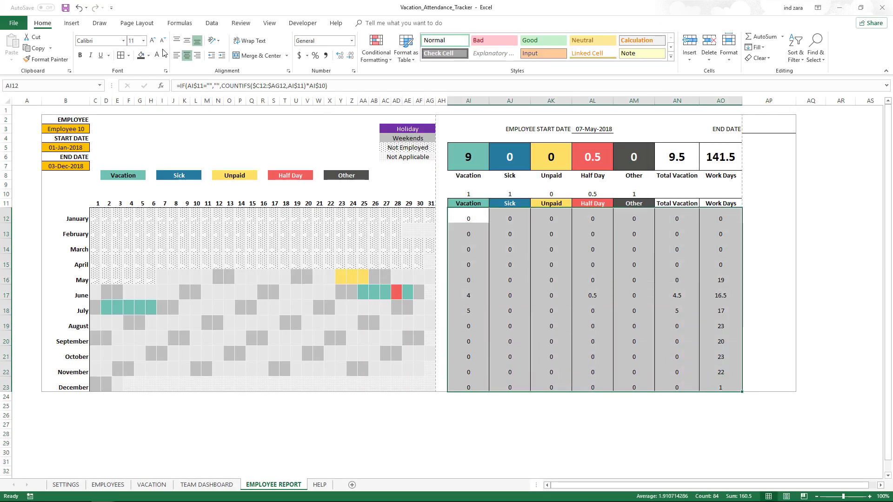
{"action": "left_click", "coordinate": [152, 41]}
{"action": "left_click", "coordinate": [152, 41]}
{"action": "left_click", "coordinate": [152, 41]}
{"action": "left_click", "coordinate": [152, 41]}
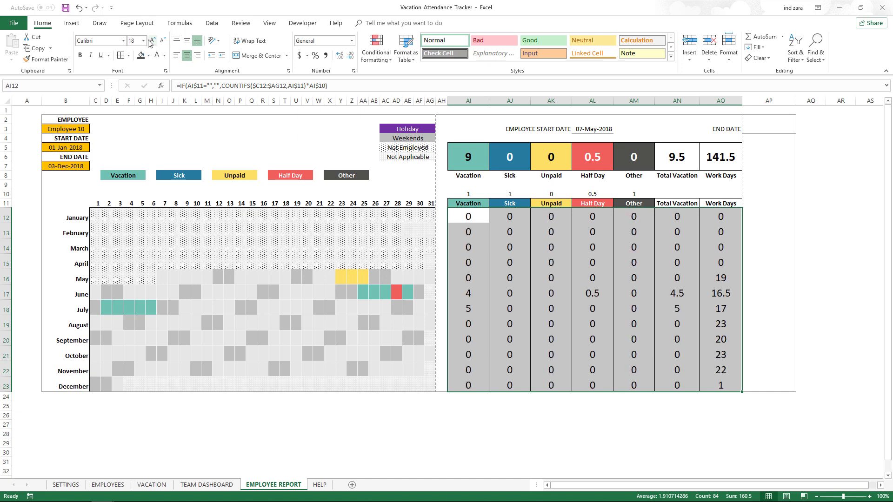
{"action": "left_click", "coordinate": [164, 41]}
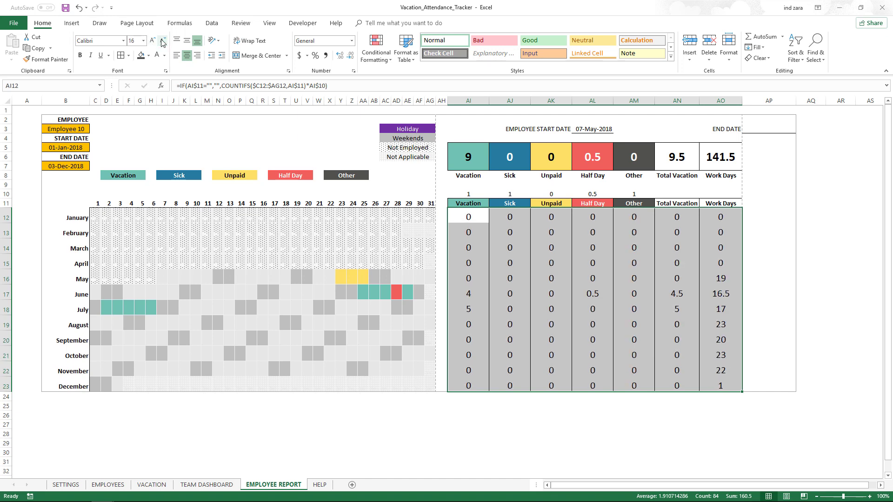
{"action": "left_click", "coordinate": [163, 40]}
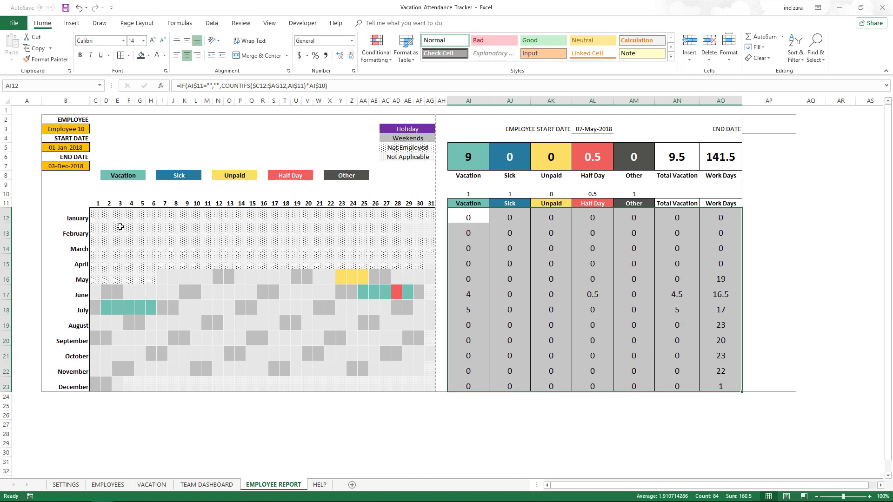
Increase the font size of the month names in B12:B23 to 14.
{"action": "left_click_drag", "start_coordinate": [80, 217], "coordinate": [74, 387]}
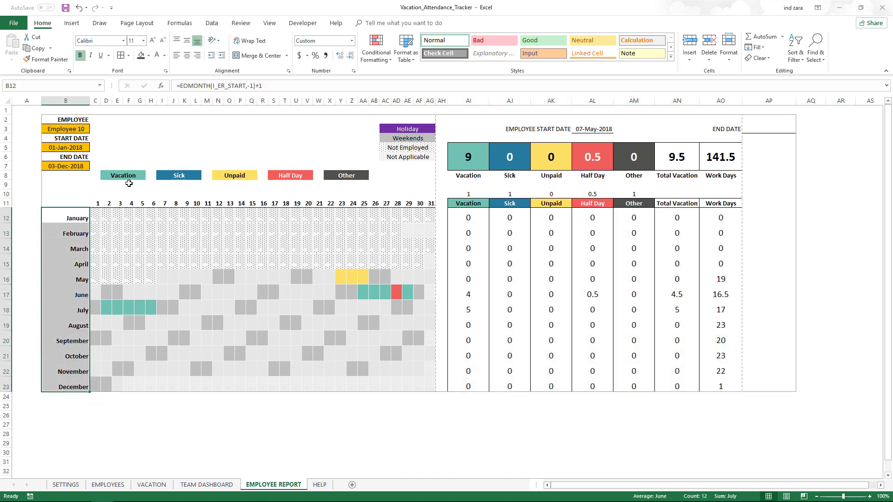
{"action": "left_click", "coordinate": [152, 41]}
{"action": "left_click", "coordinate": [153, 40]}
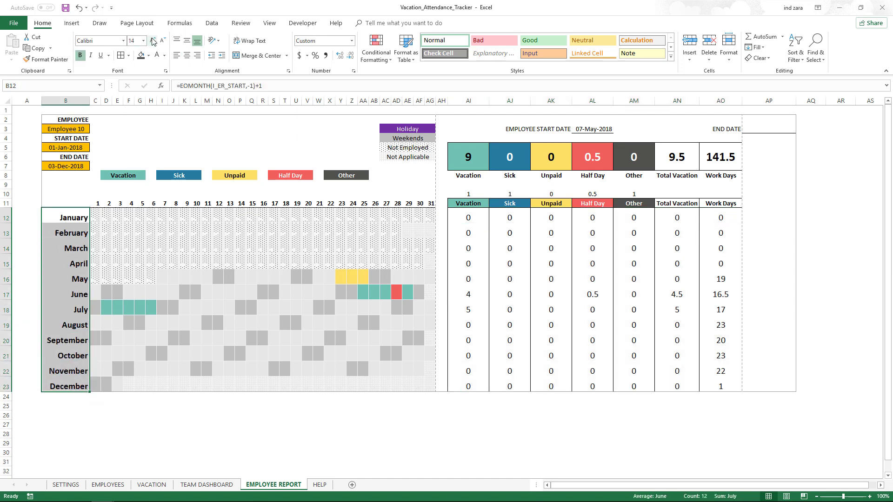
{"action": "left_click", "coordinate": [173, 414]}
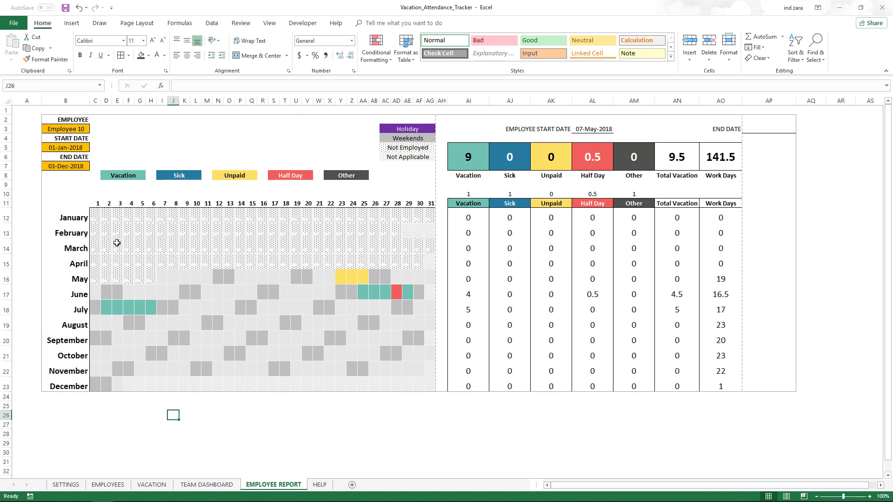
Center the day numbers 1 to 31 in row 11 above the calendar.
{"action": "left_click_drag", "start_coordinate": [98, 208], "coordinate": [426, 202]}
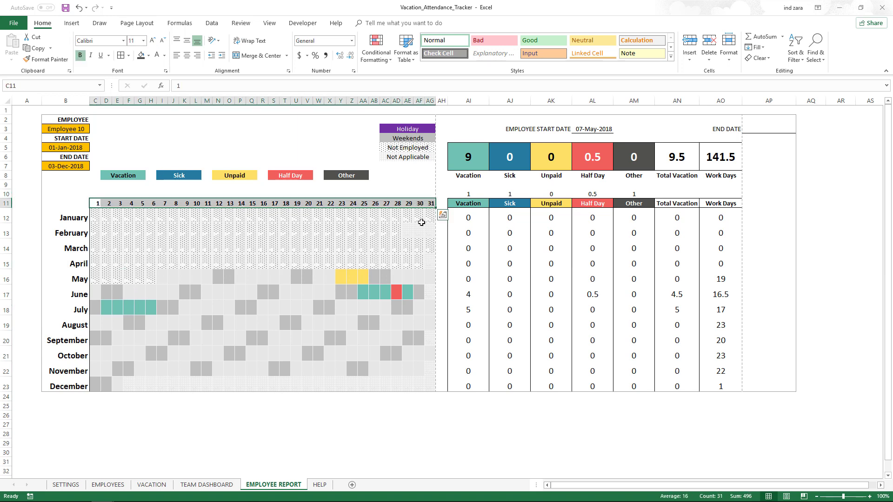
{"action": "left_click", "coordinate": [187, 56]}
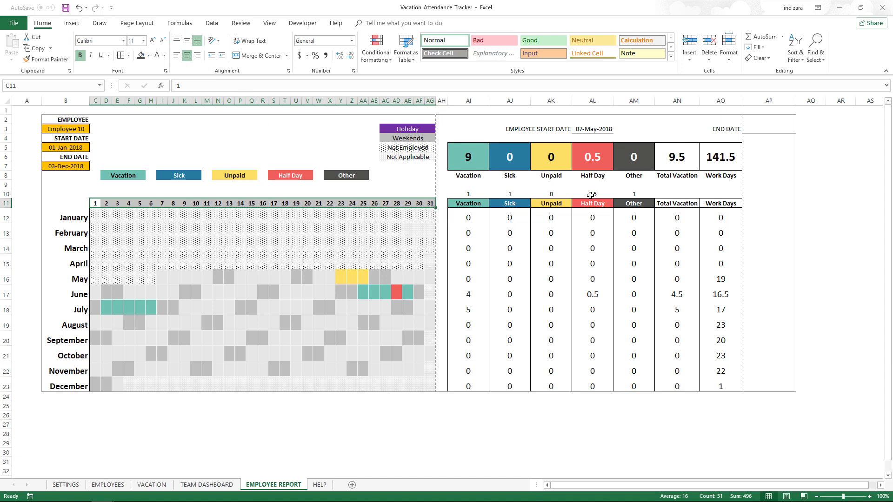
{"action": "left_click", "coordinate": [829, 229]}
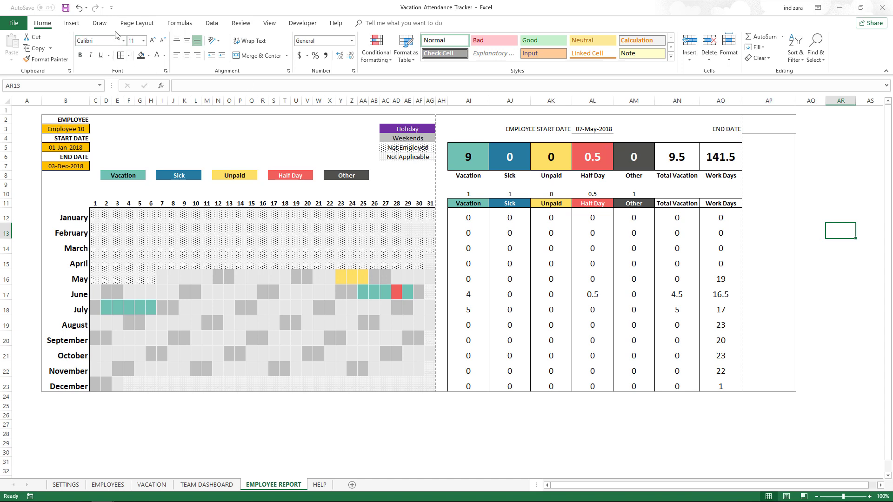
In Page Break Preview, move the page break after column AO to the right edge of column AP.
{"action": "left_click", "coordinate": [131, 23]}
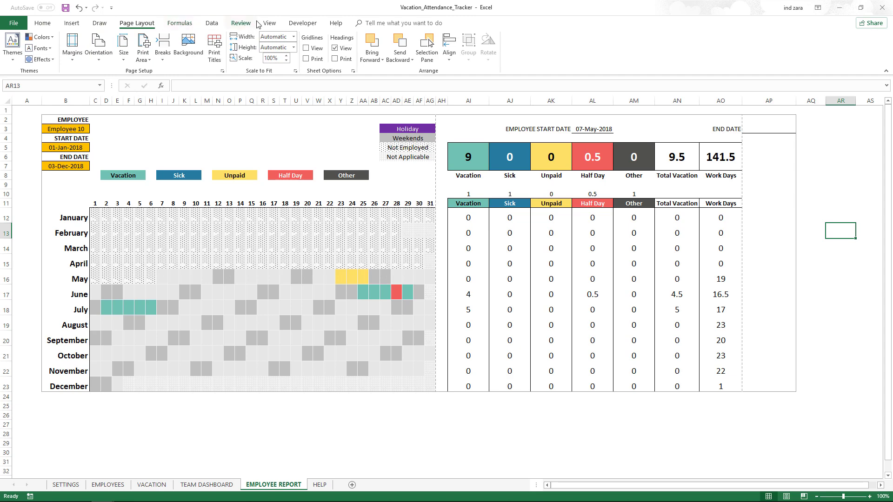
{"action": "left_click", "coordinate": [241, 22]}
{"action": "left_click", "coordinate": [270, 22]}
{"action": "left_click", "coordinate": [38, 47]}
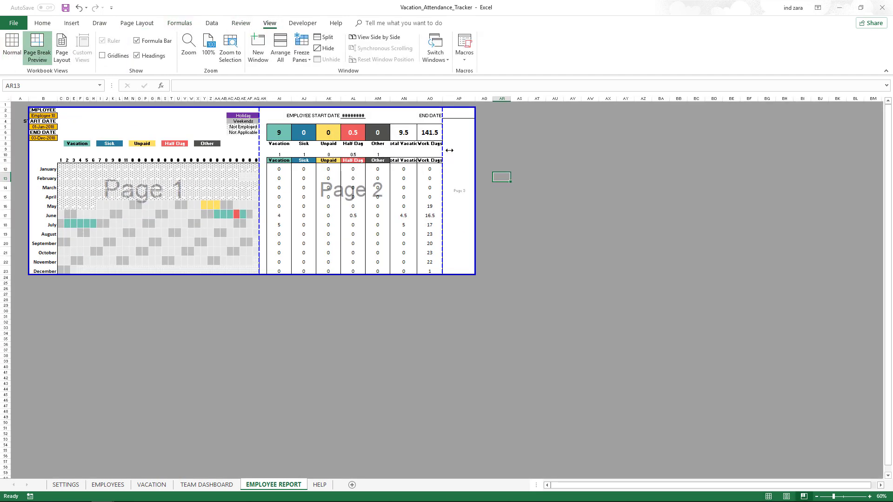
{"action": "left_click_drag", "start_coordinate": [472, 149], "coordinate": [471, 150]}
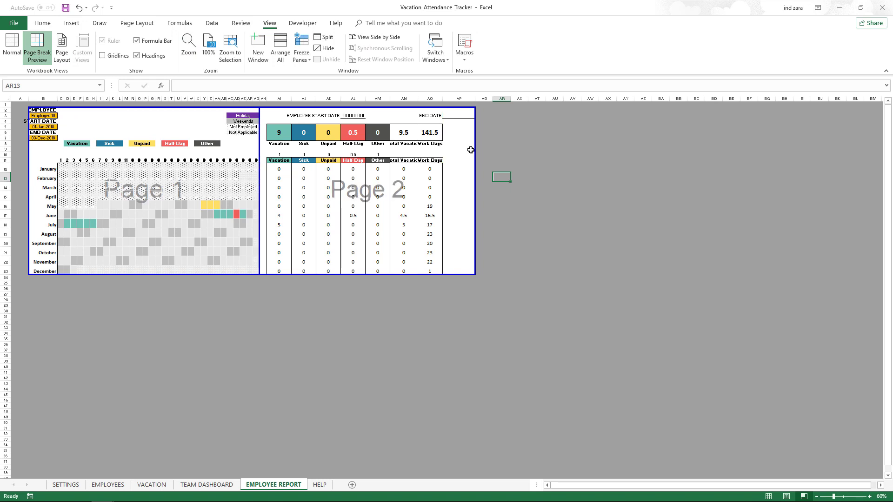
Preview both printed pages with the adjusted page break, and return the sheet to Normal view.
{"action": "left_click", "coordinate": [13, 23]}
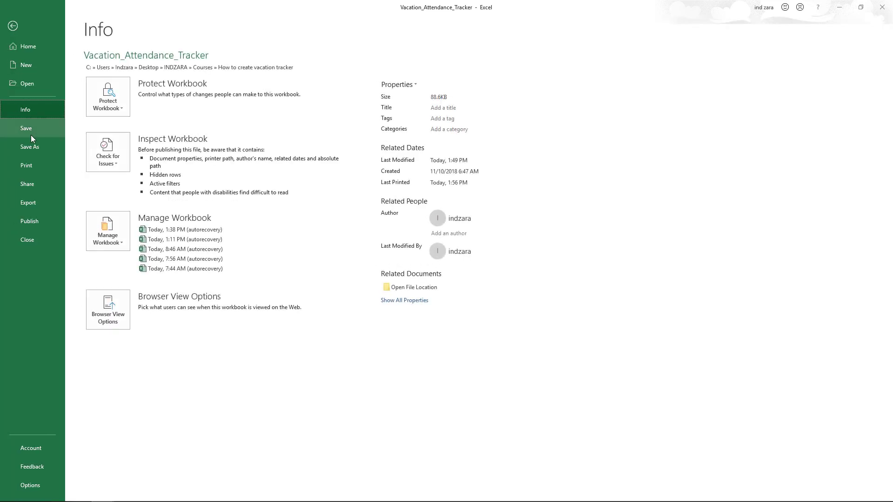
{"action": "left_click", "coordinate": [32, 165]}
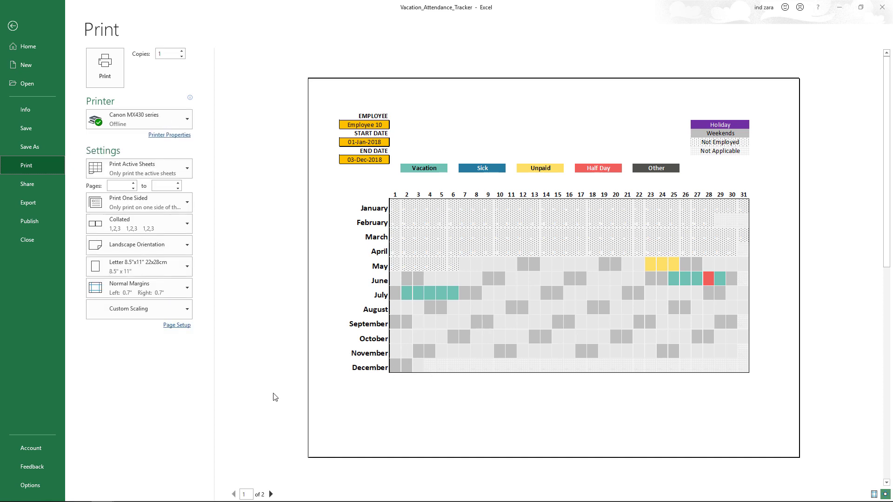
{"action": "left_click", "coordinate": [272, 494]}
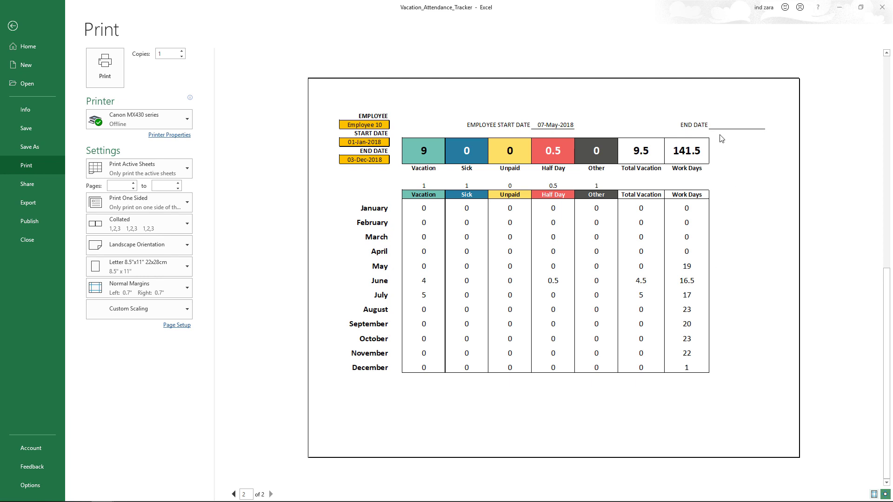
{"action": "key", "text": "Escape"}
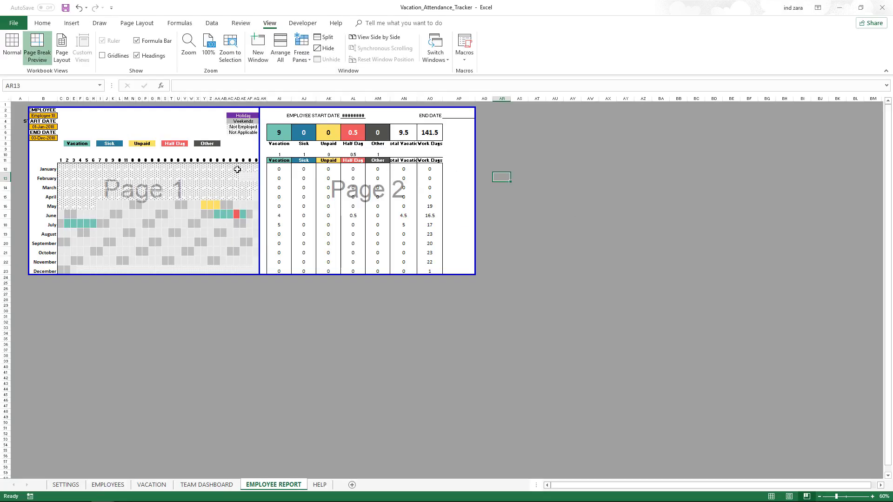
{"action": "left_click", "coordinate": [12, 47]}
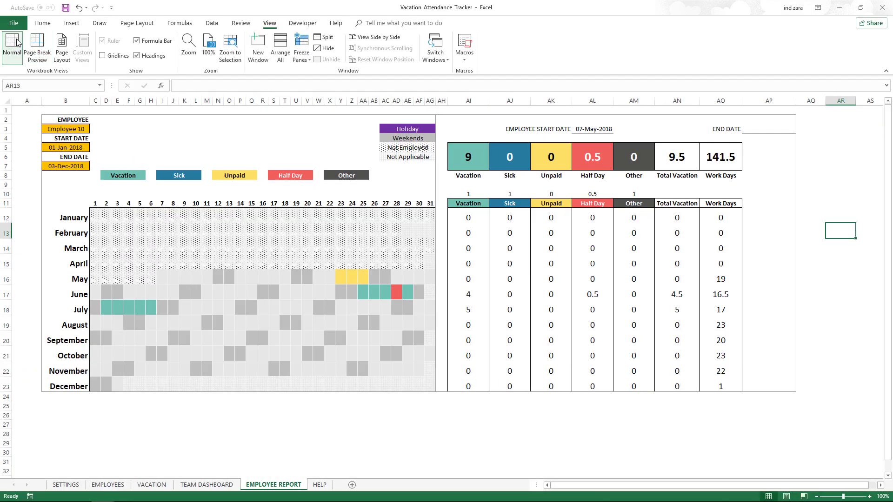
Switch the report to Employee 11 in cell B3.
{"action": "left_click", "coordinate": [79, 134]}
{"action": "left_click", "coordinate": [93, 129]}
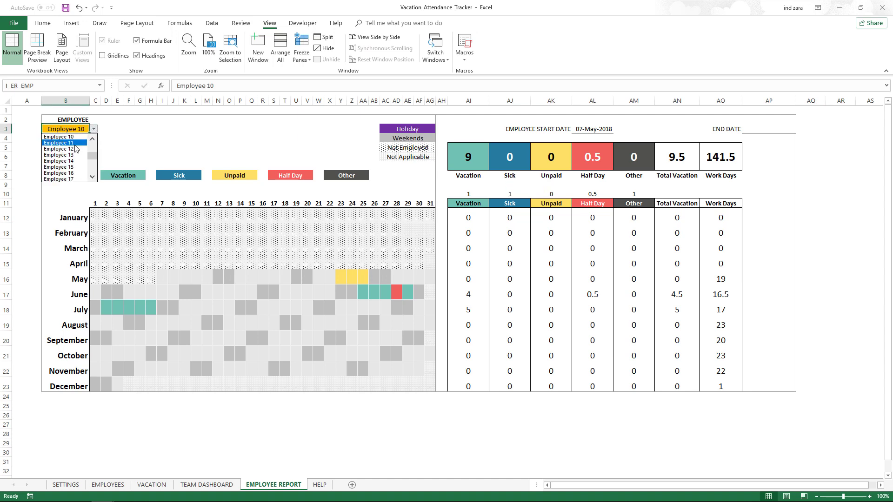
{"action": "left_click", "coordinate": [77, 148]}
Choose Employee 1 as the report's employee in cell B3.
{"action": "left_click", "coordinate": [93, 129]}
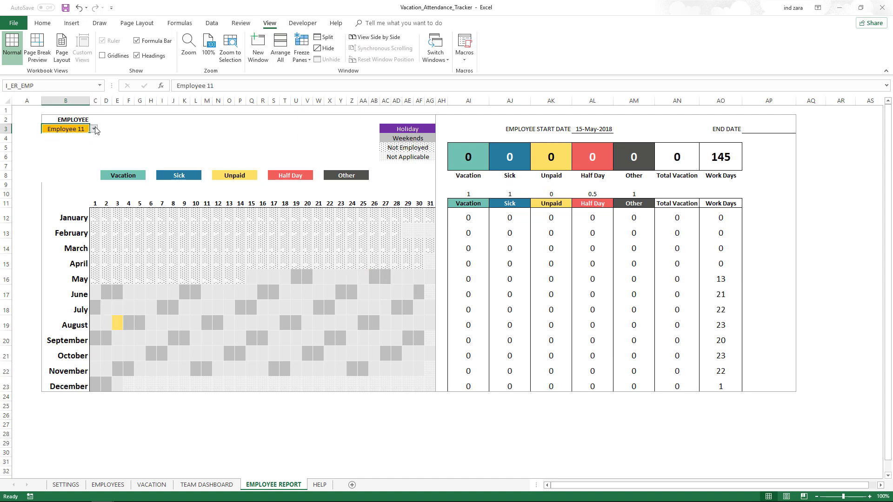
{"action": "left_click", "coordinate": [93, 139]}
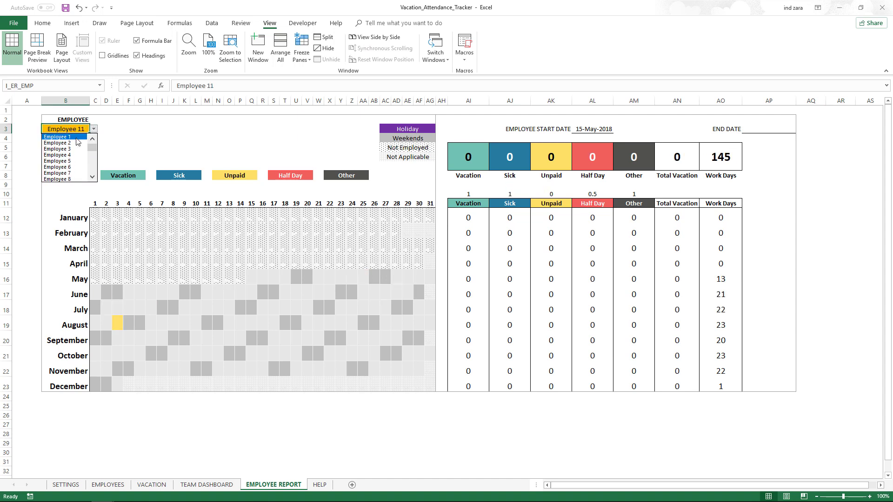
{"action": "left_click", "coordinate": [77, 139]}
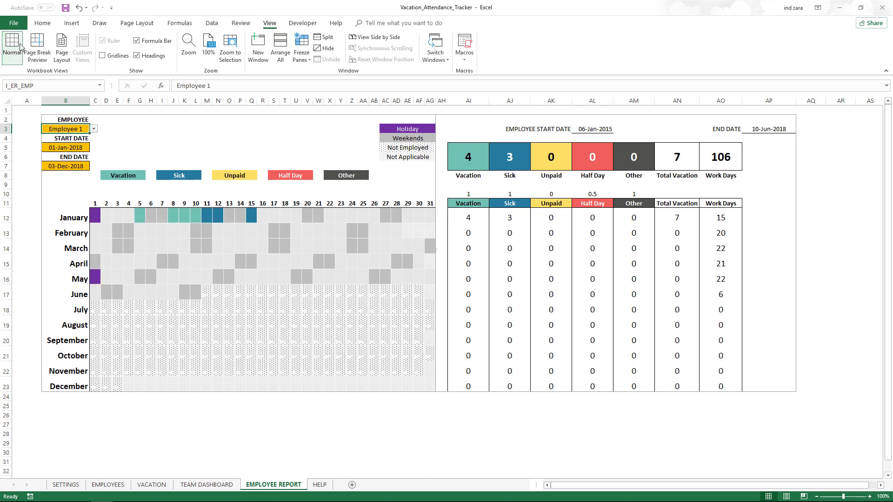
Preview both printed pages of the report with Employee 1 chosen, and return to the sheet.
{"action": "left_click", "coordinate": [14, 23]}
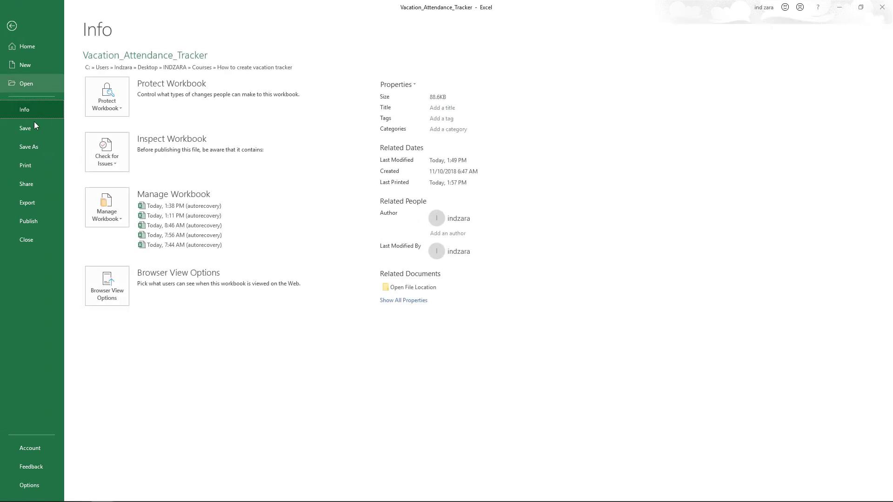
{"action": "left_click", "coordinate": [32, 166]}
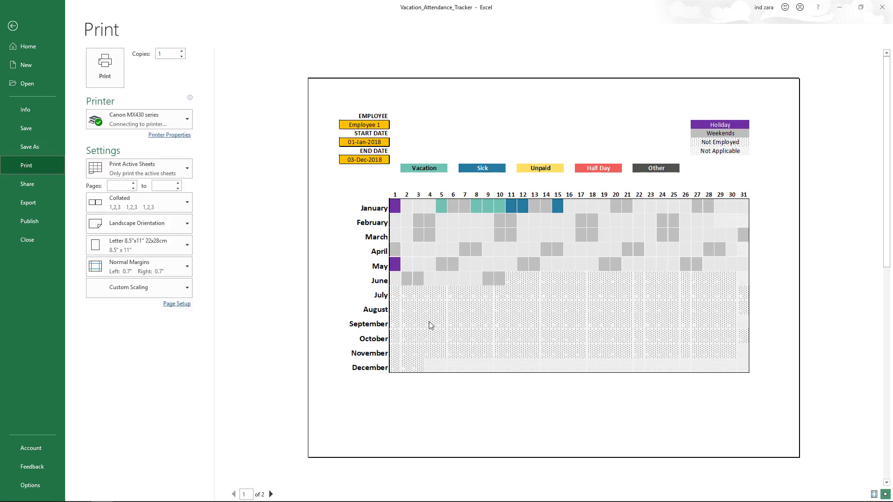
{"action": "left_click", "coordinate": [271, 494]}
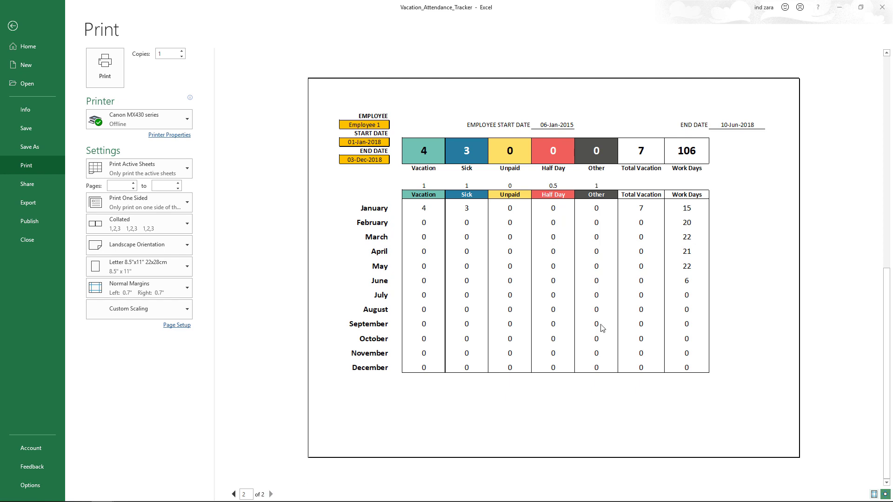
{"action": "left_click", "coordinate": [17, 28]}
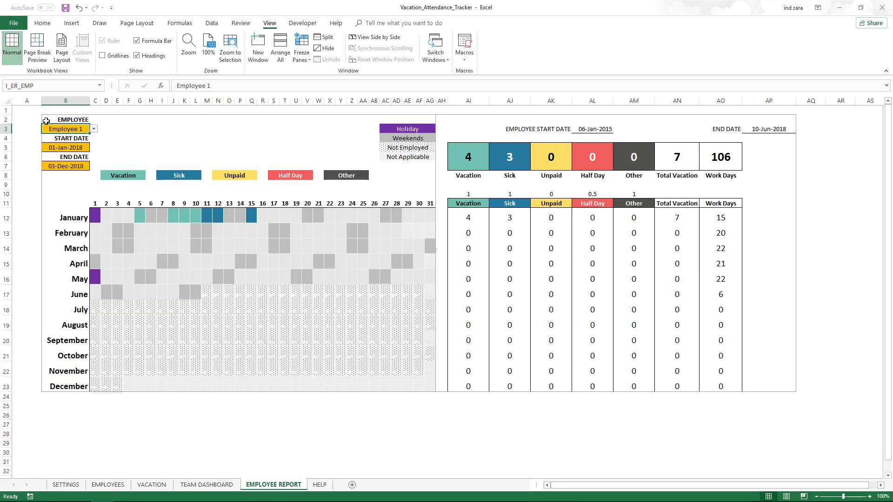
Select the calendar section B2:AG23, and check both pages of the report in the print preview again.
{"action": "left_click_drag", "start_coordinate": [46, 121], "coordinate": [436, 341]}
{"action": "left_click", "coordinate": [436, 302]}
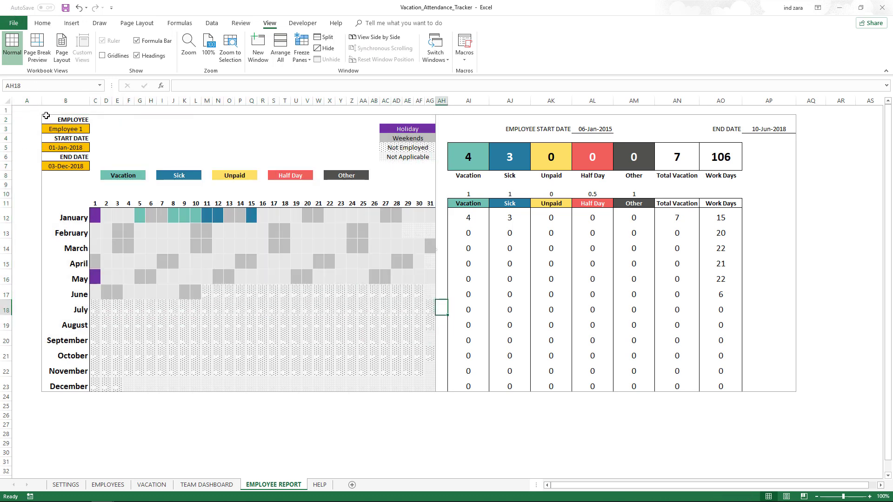
{"action": "left_click_drag", "start_coordinate": [46, 120], "coordinate": [411, 388]}
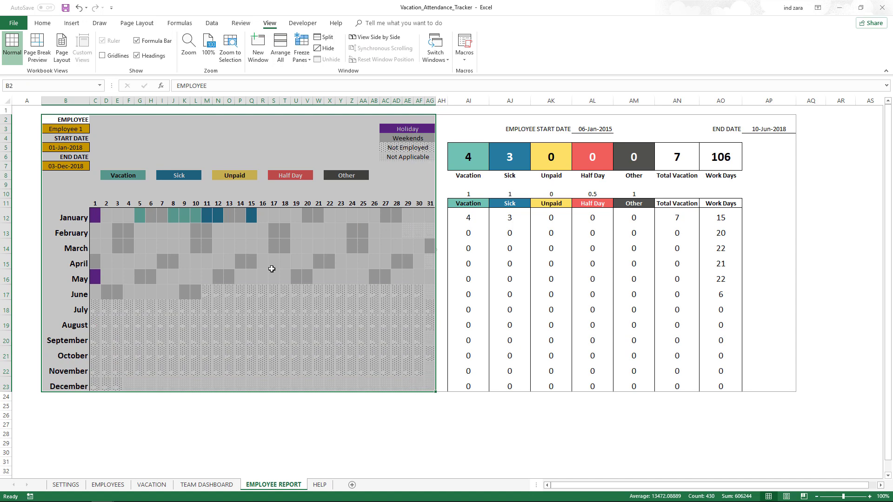
{"action": "left_click", "coordinate": [16, 27]}
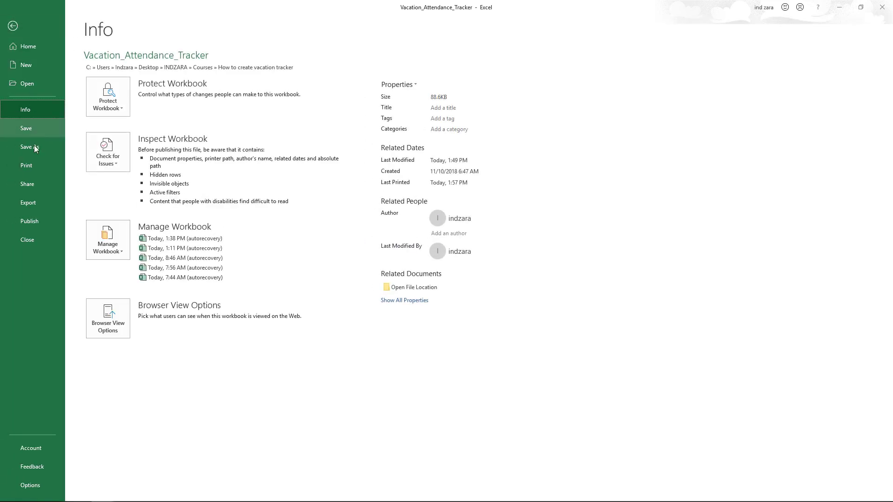
{"action": "left_click", "coordinate": [33, 172]}
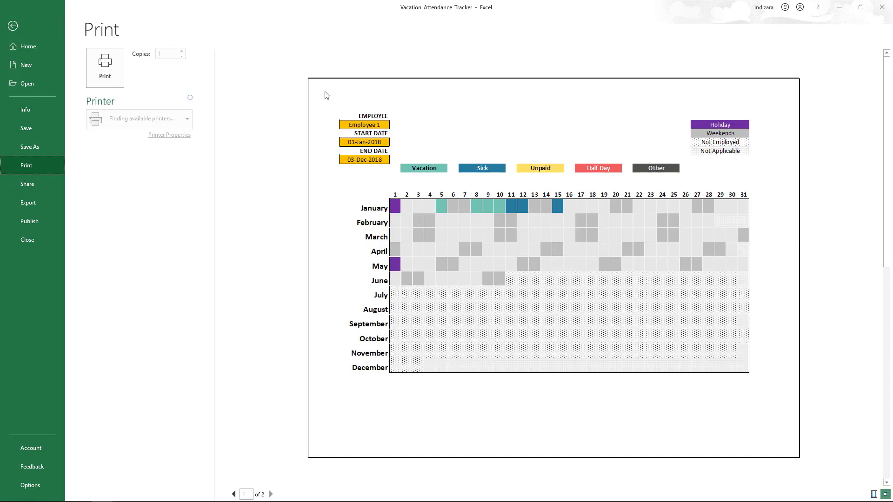
{"action": "left_click", "coordinate": [271, 495]}
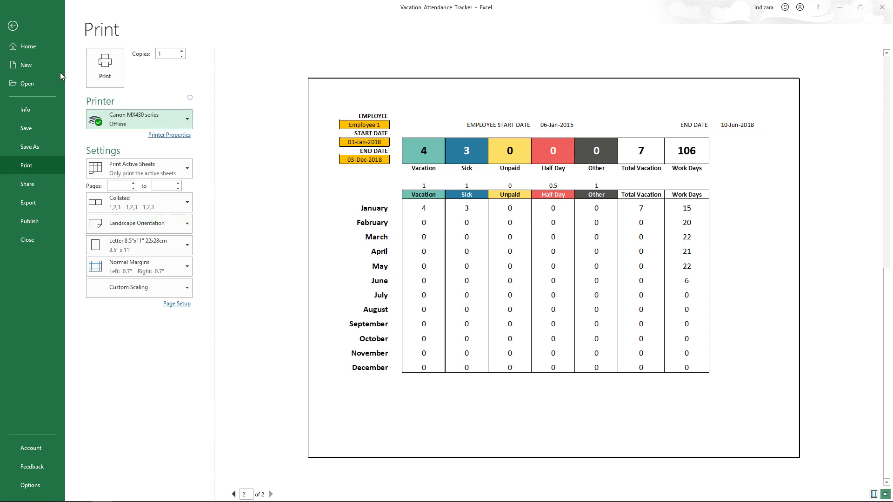
{"action": "left_click", "coordinate": [13, 26]}
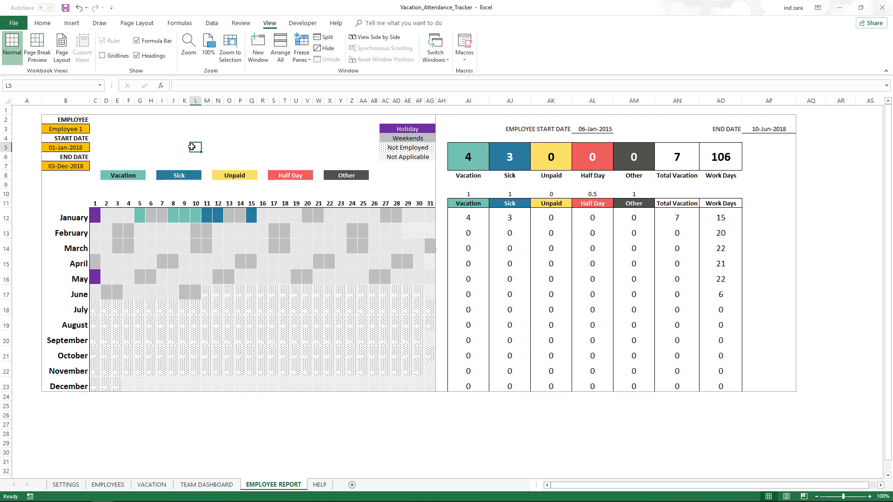
Inspect the report's input cells: the employee list in B3, the start date in B5 and the end date in B7.
{"action": "left_click", "coordinate": [79, 130]}
{"action": "left_click", "coordinate": [94, 129]}
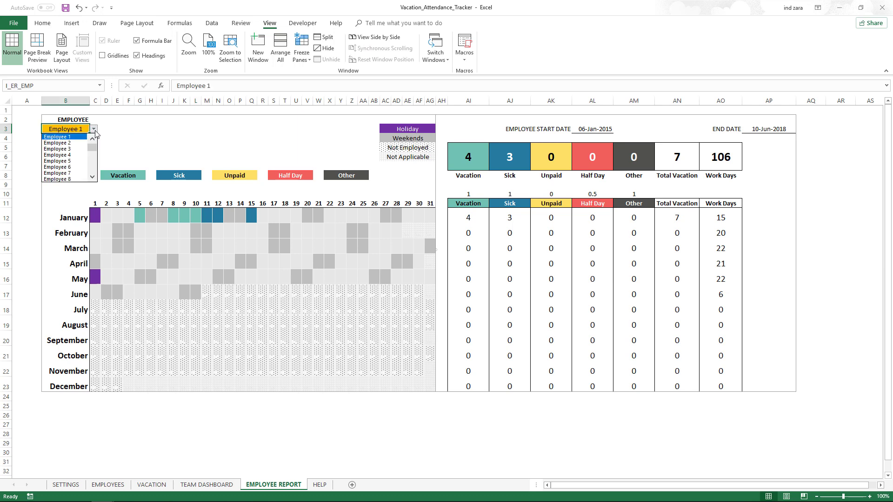
{"action": "left_click", "coordinate": [95, 132]}
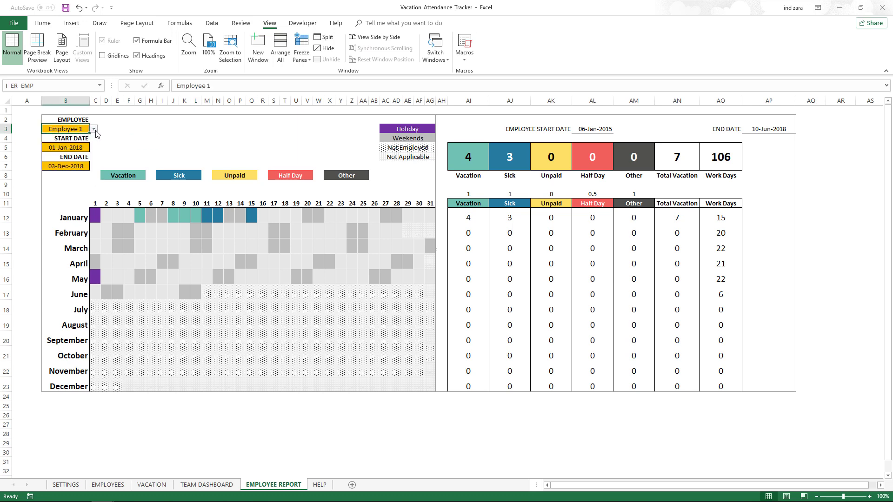
{"action": "left_click", "coordinate": [84, 147]}
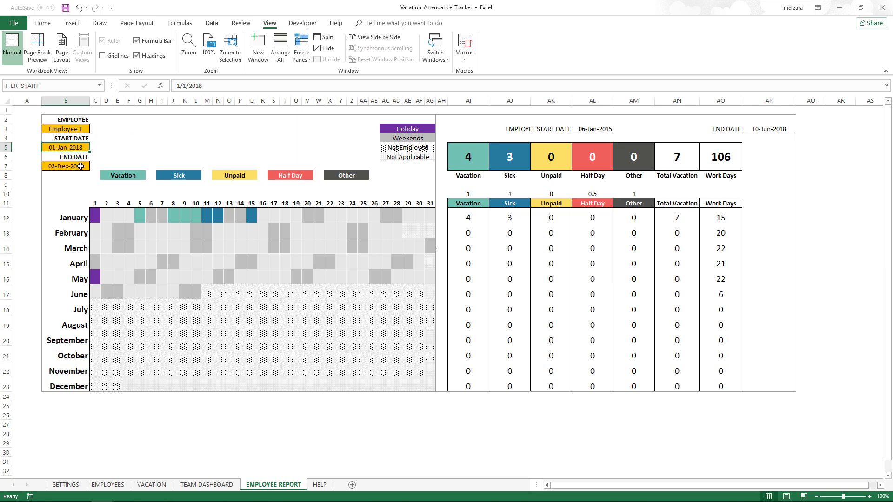
{"action": "left_click", "coordinate": [81, 166]}
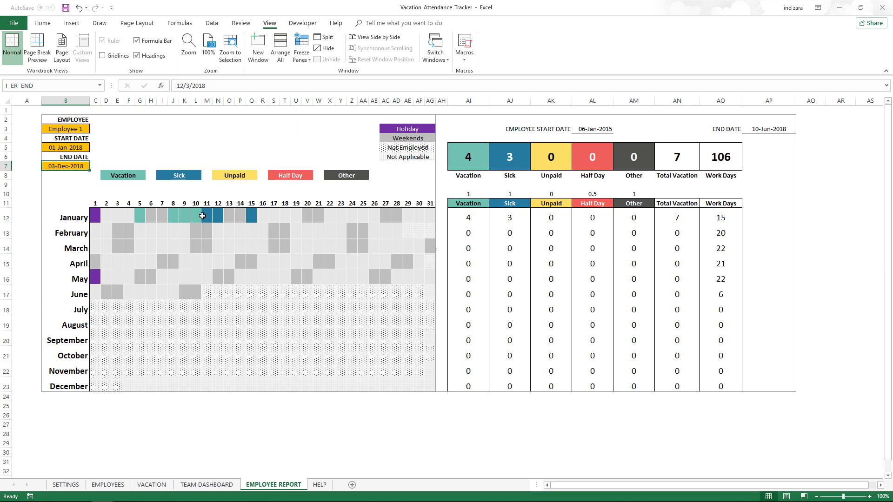
Switch the report's employee in cell B3 first to Employee 2 and finally to Employee 3.
{"action": "left_click", "coordinate": [85, 130]}
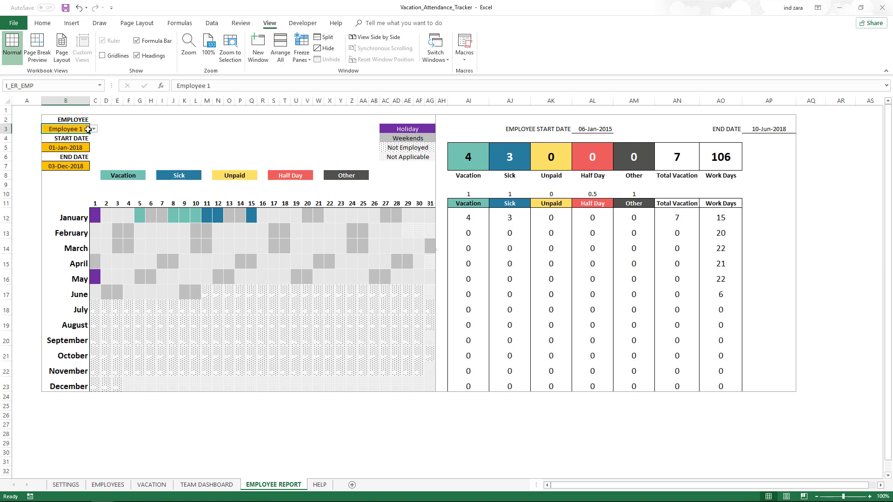
{"action": "left_click", "coordinate": [94, 128]}
{"action": "left_click", "coordinate": [78, 144]}
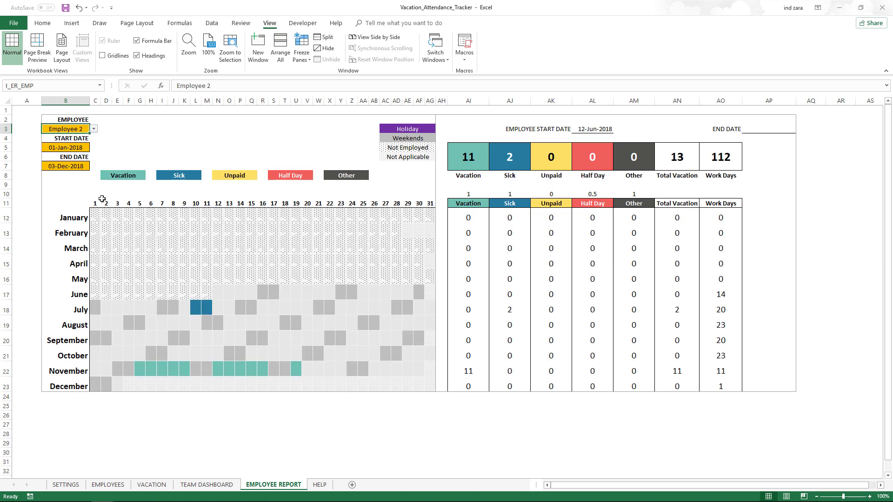
{"action": "left_click", "coordinate": [93, 129]}
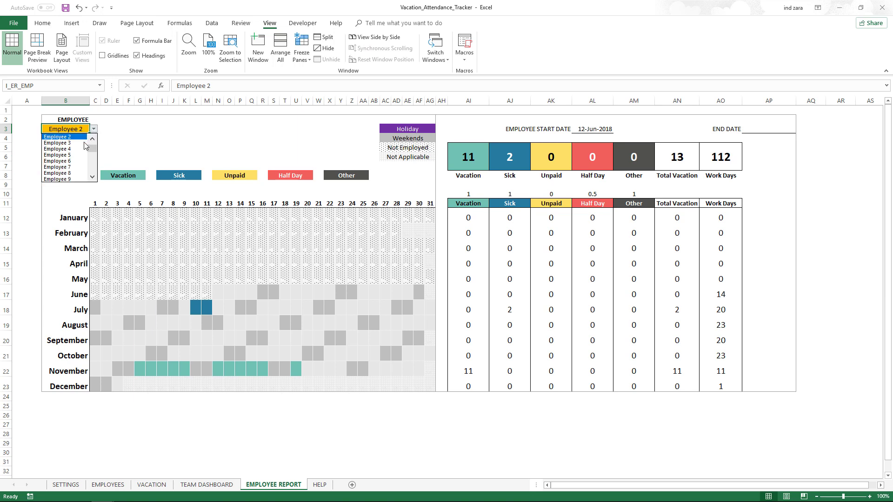
{"action": "left_click", "coordinate": [75, 151]}
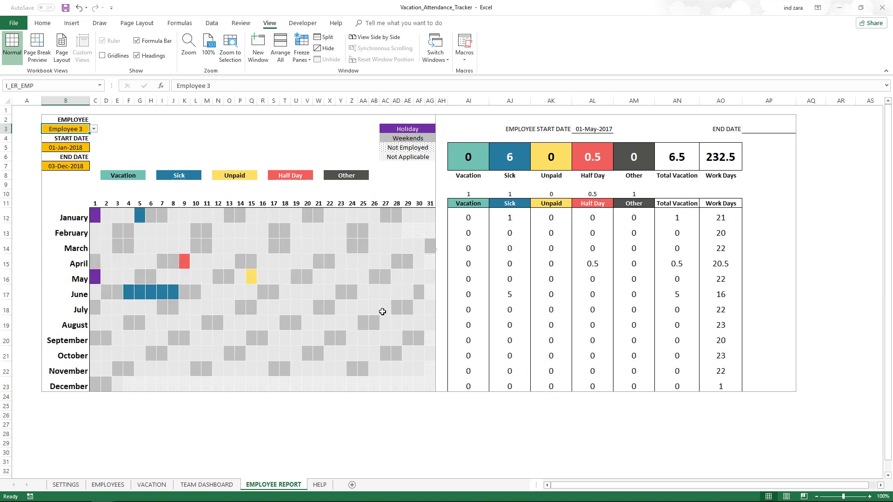